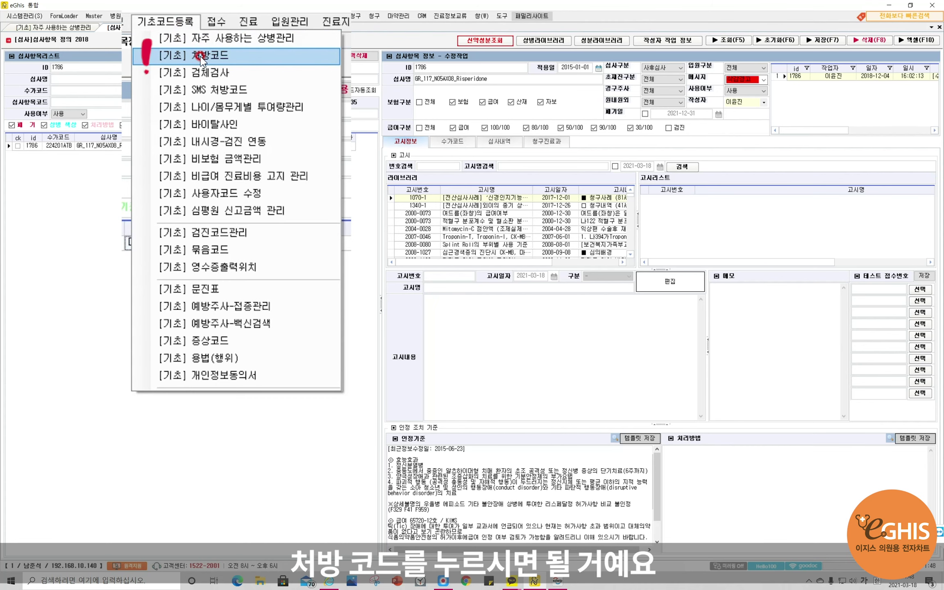
Open the 처방코드 (prescription code) management screen and limit the user-registered items to 수가
{"action": "left_click", "coordinate": [201, 60]}
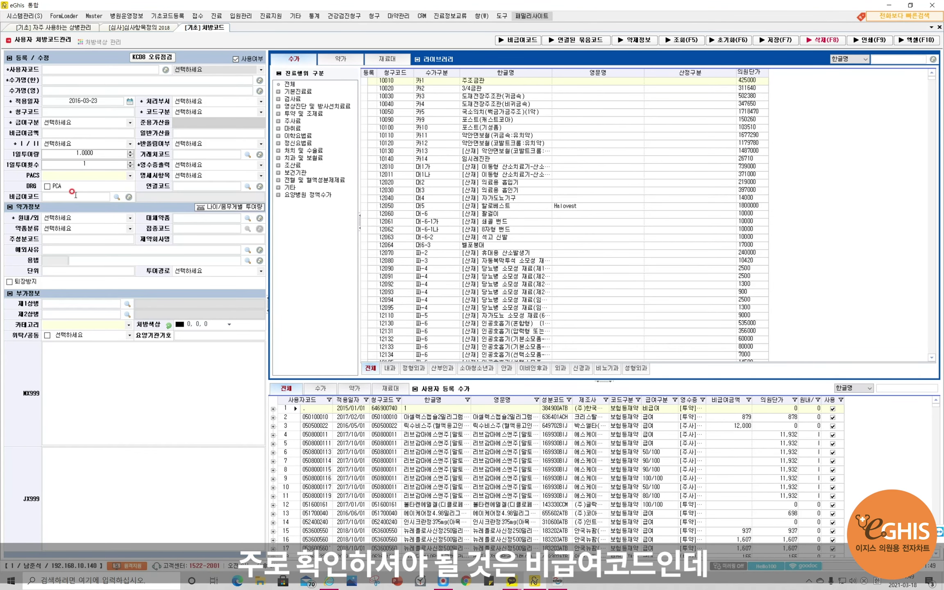
{"action": "left_click", "coordinate": [902, 387]}
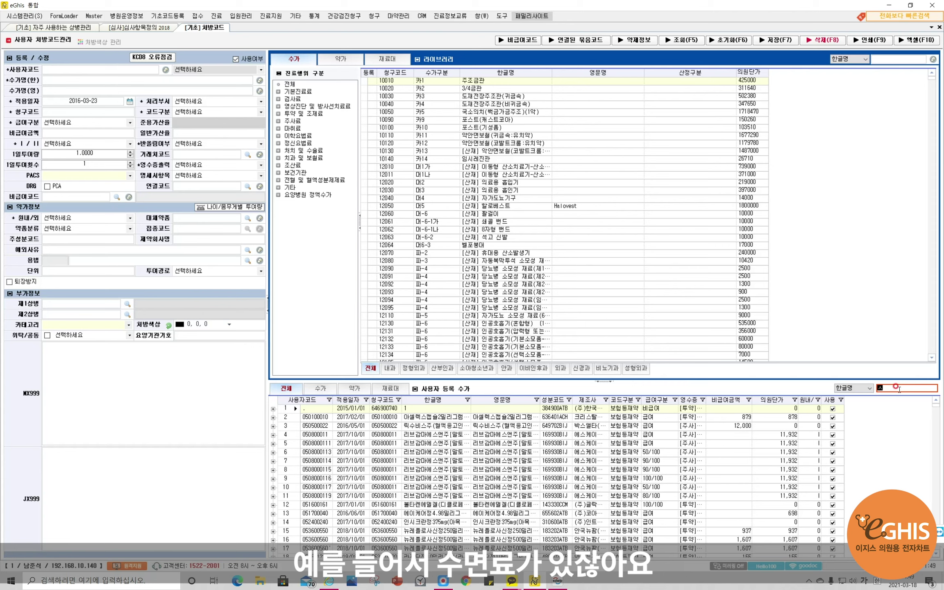
{"action": "type", "text": "수면"}
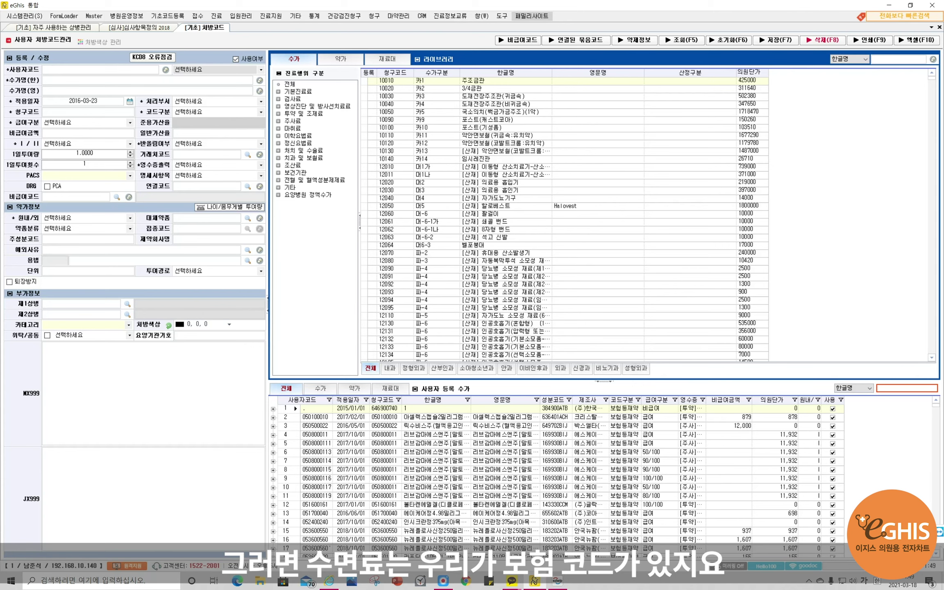
{"action": "type", "text": "A"}
{"action": "left_click", "coordinate": [316, 388]}
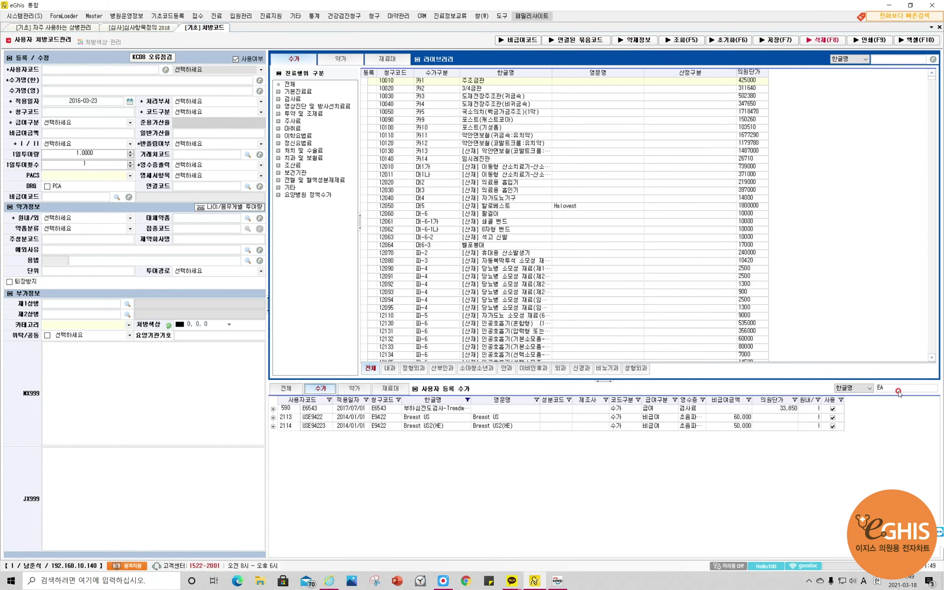
Search the user-registered 수가 items by 청구코드 for EA00
{"action": "left_click", "coordinate": [897, 388]}
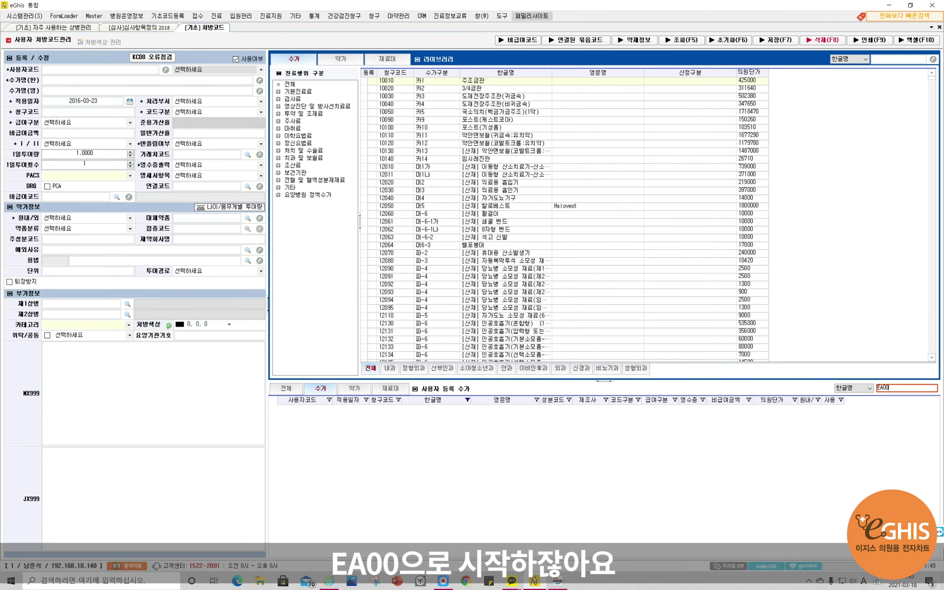
{"action": "left_click", "coordinate": [865, 388]}
{"action": "left_click", "coordinate": [854, 404]}
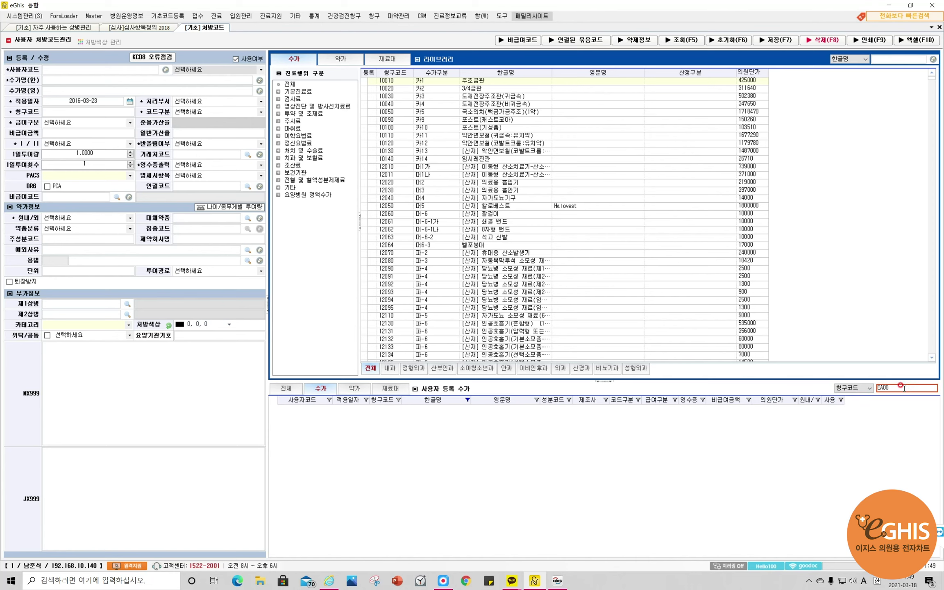
{"action": "key", "text": "Return"}
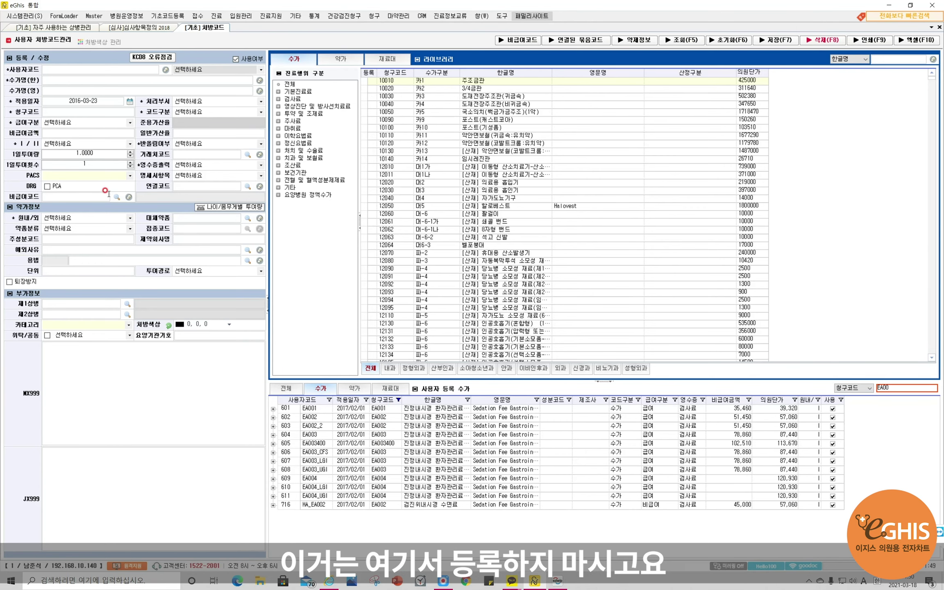
Open the 비급여코드 mapping lookup and search it for ea004
{"action": "left_click", "coordinate": [113, 198]}
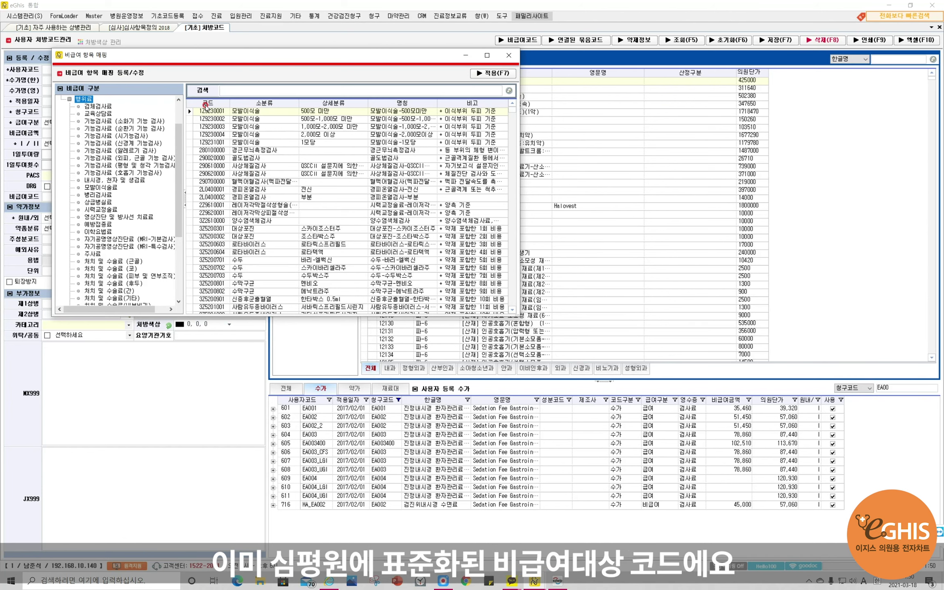
{"action": "left_click", "coordinate": [232, 98]}
{"action": "left_click_drag", "start_coordinate": [237, 104], "coordinate": [245, 104]}
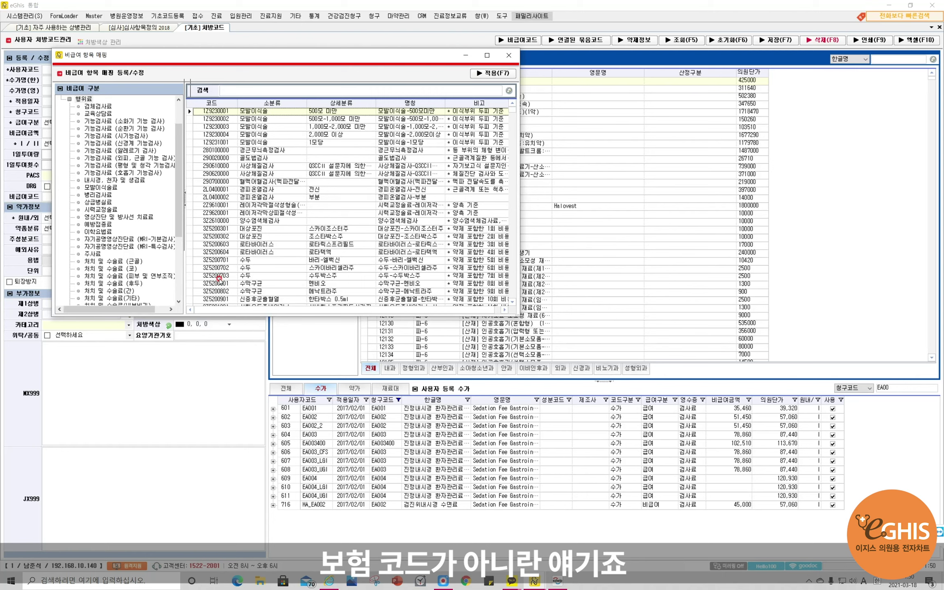
{"action": "left_click", "coordinate": [258, 90]}
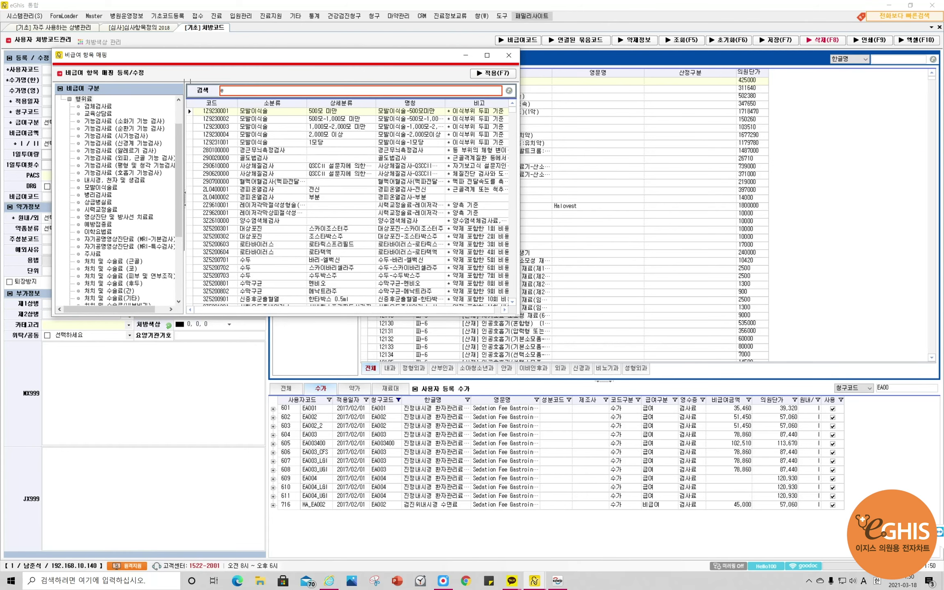
{"action": "type", "text": "ea004"}
{"action": "key", "text": "Return"}
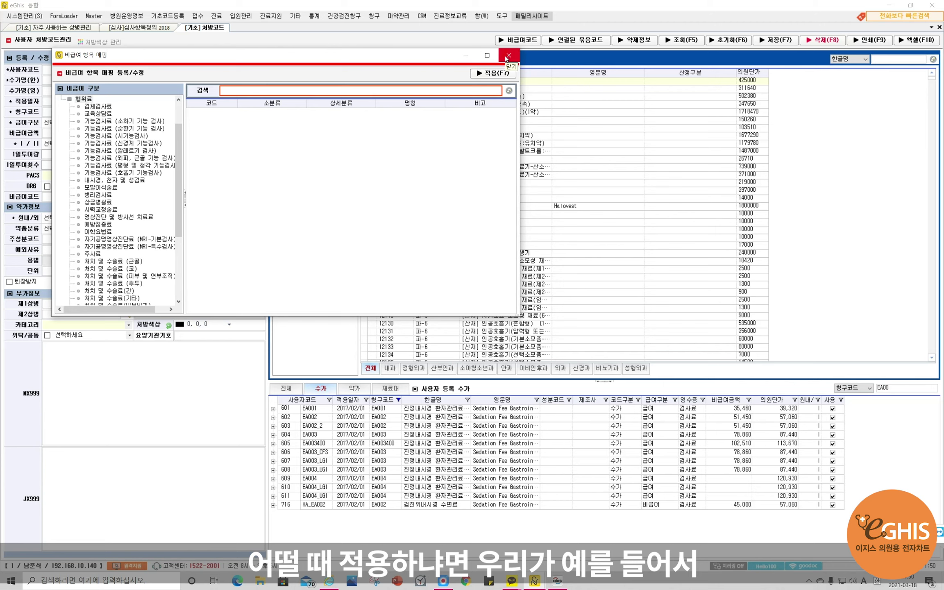
Assign 비급여코드 EB4310000 (심장-경흉부 심초음파, 단순) from the 초음파검사료 (진단초음파) category to the blank entry form
{"action": "left_click_drag", "start_coordinate": [178, 231], "coordinate": [163, 302]}
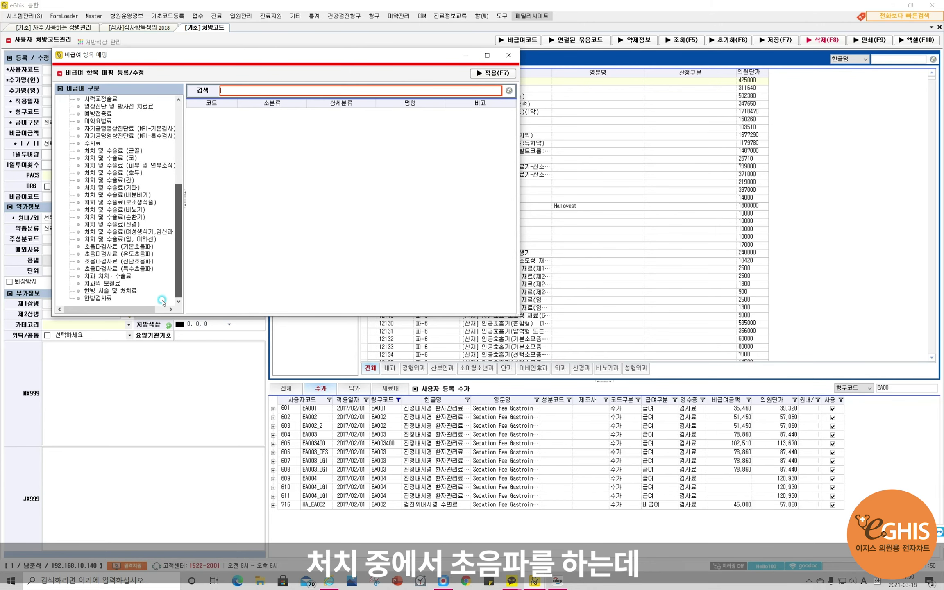
{"action": "left_click", "coordinate": [91, 250]}
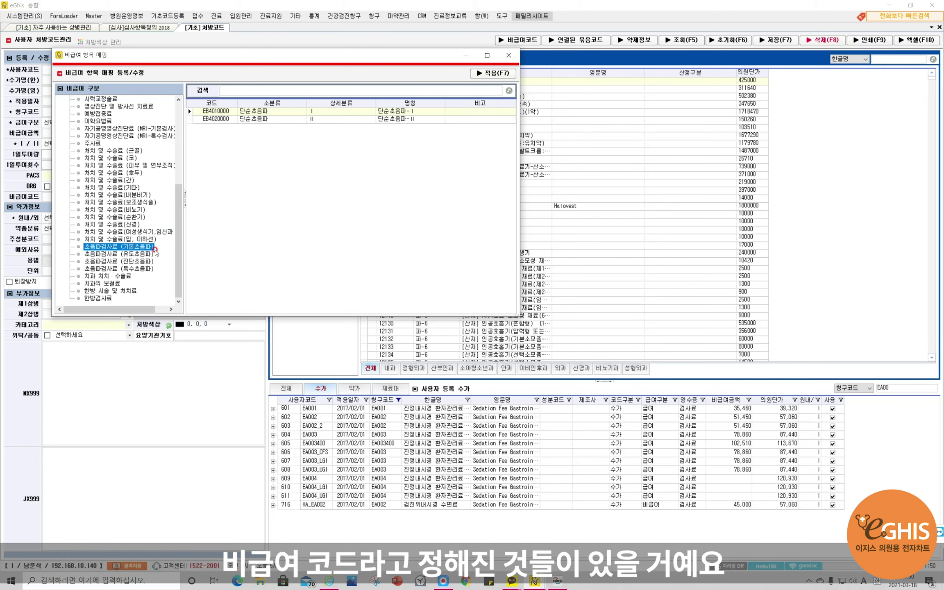
{"action": "left_click", "coordinate": [129, 255]}
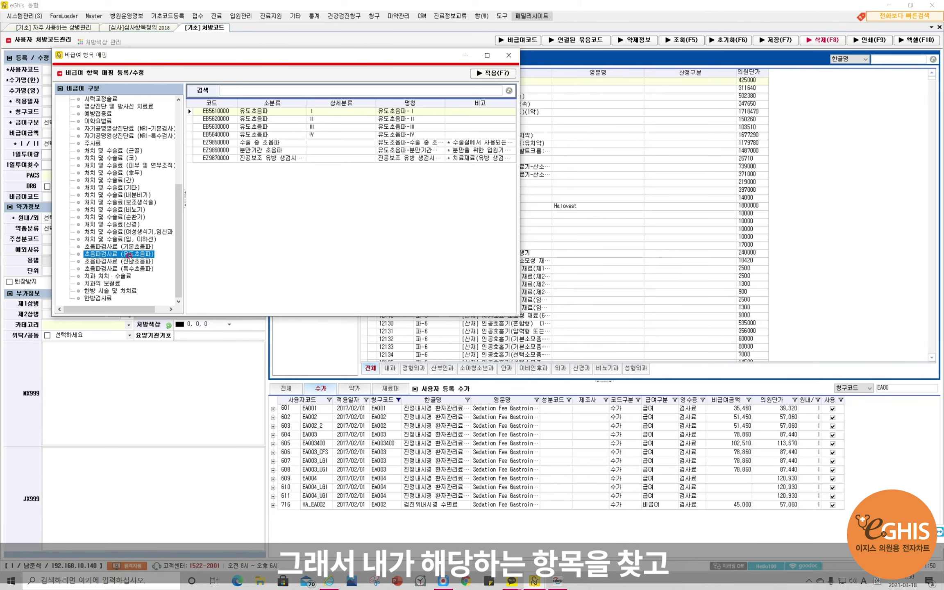
{"action": "left_click", "coordinate": [116, 262]}
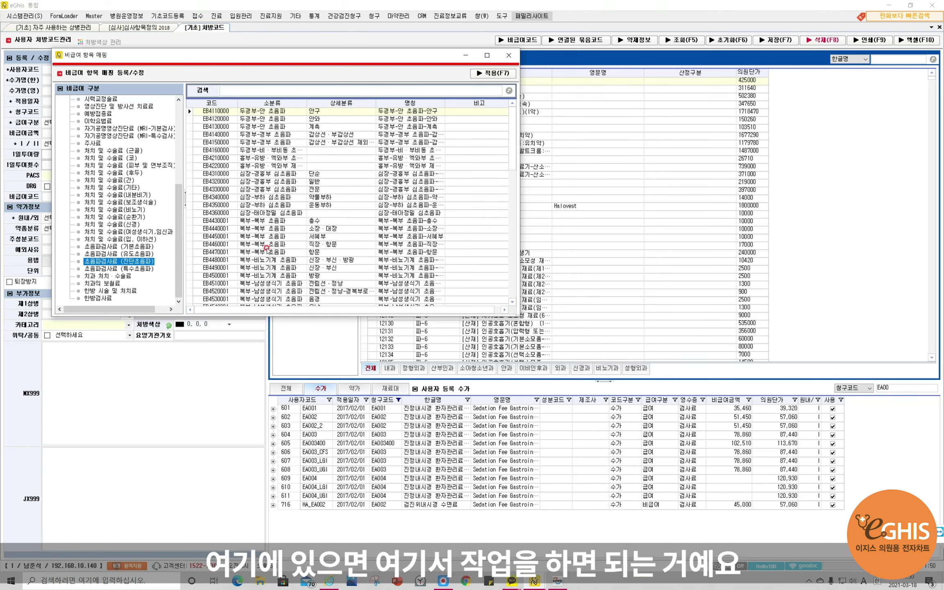
{"action": "scroll", "coordinate": [267, 248], "scroll_direction": "down", "scroll_amount": 1}
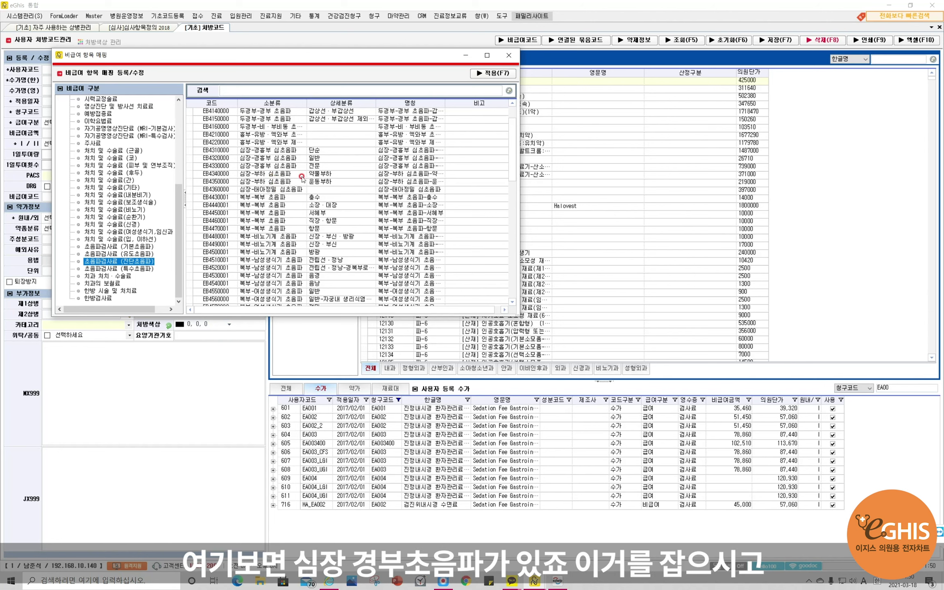
{"action": "left_click", "coordinate": [277, 152]}
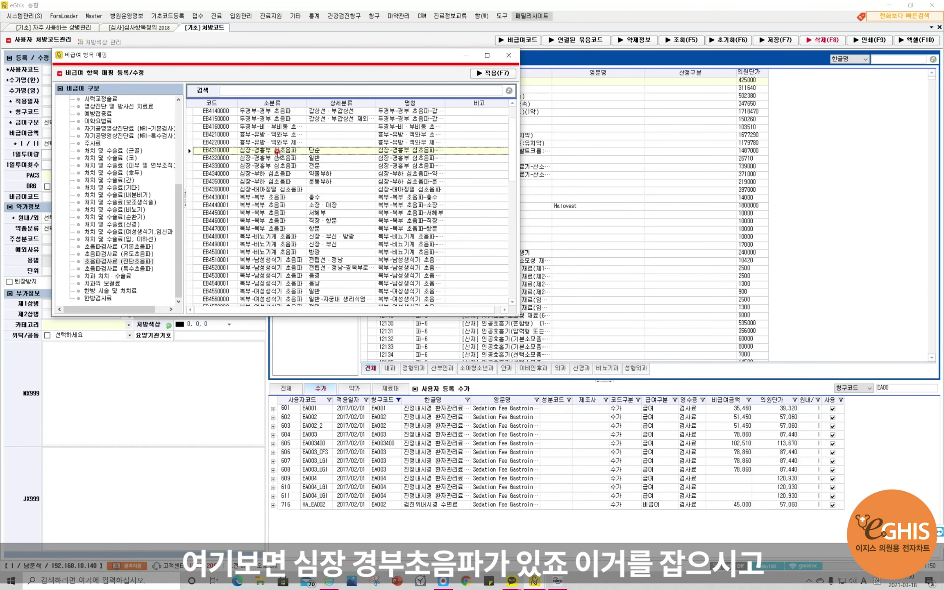
{"action": "double_click", "coordinate": [277, 152]}
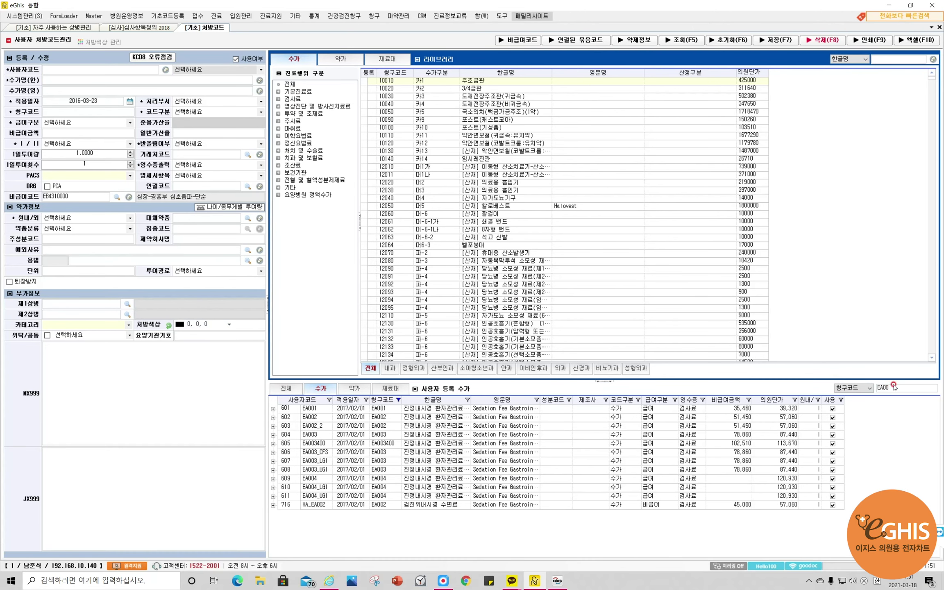
Search the user-registered 수가 items by 한글명 for "ultra" and load the Carotid Ultrasound code for editing
{"action": "left_click", "coordinate": [851, 388]}
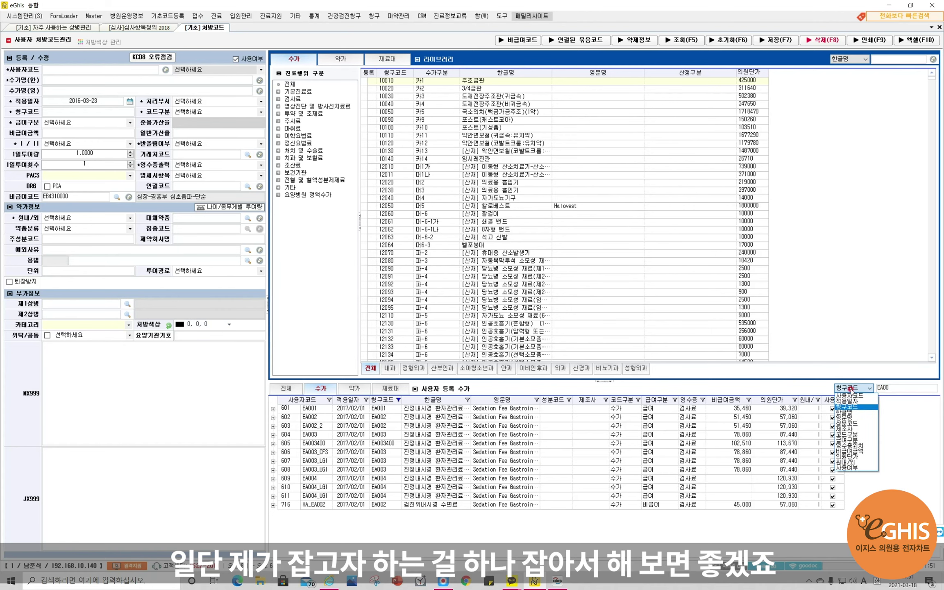
{"action": "left_click", "coordinate": [856, 411]}
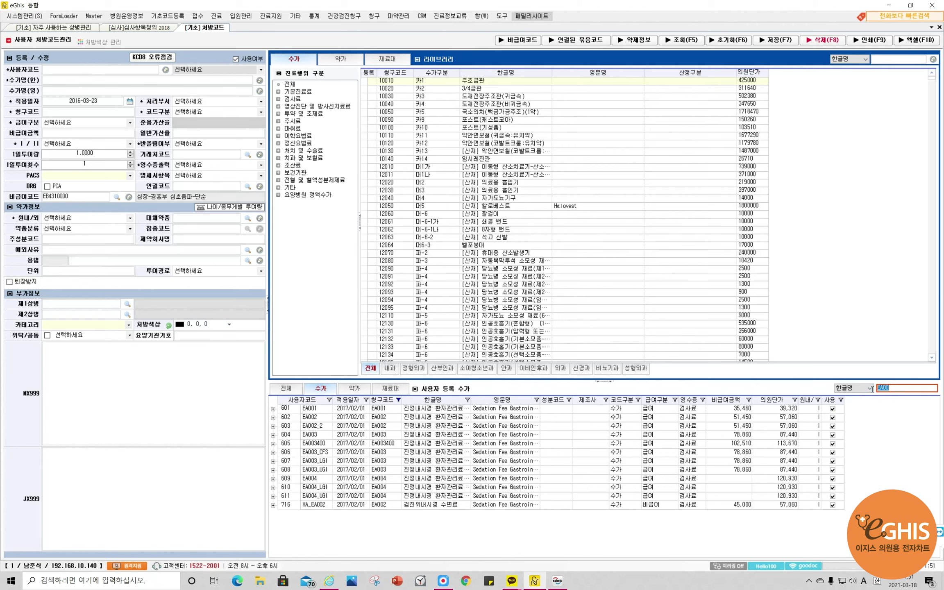
{"action": "type", "text": "심"}
{"action": "key", "text": "Hangul"}
{"action": "key", "text": "BackSpace"}
{"action": "type", "text": "ultra"}
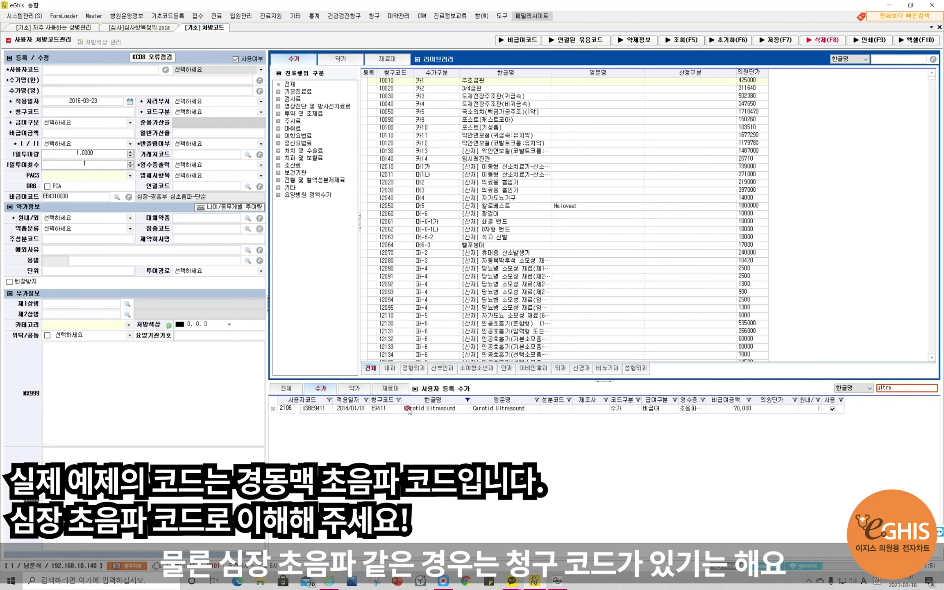
{"action": "left_click", "coordinate": [442, 408]}
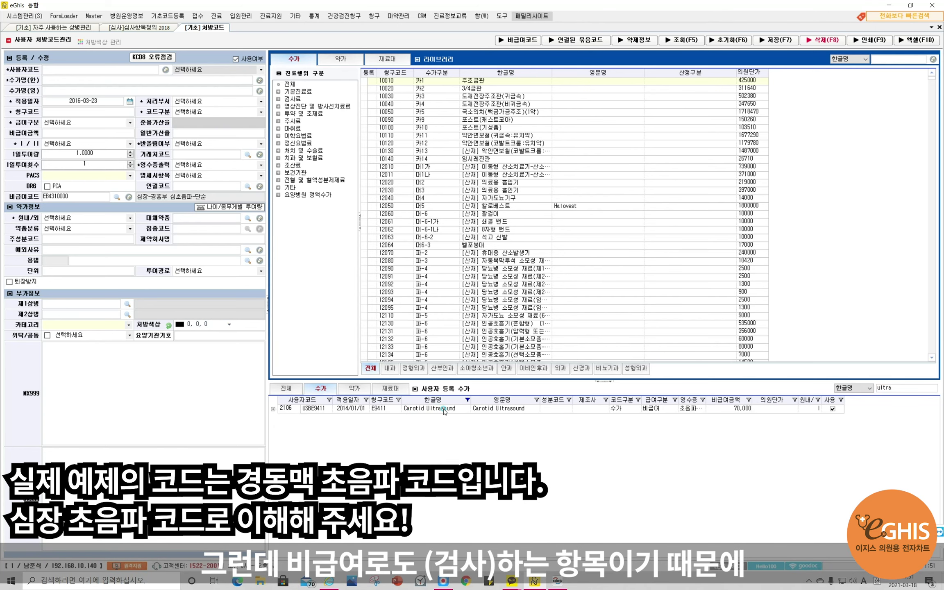
{"action": "double_click", "coordinate": [444, 410]}
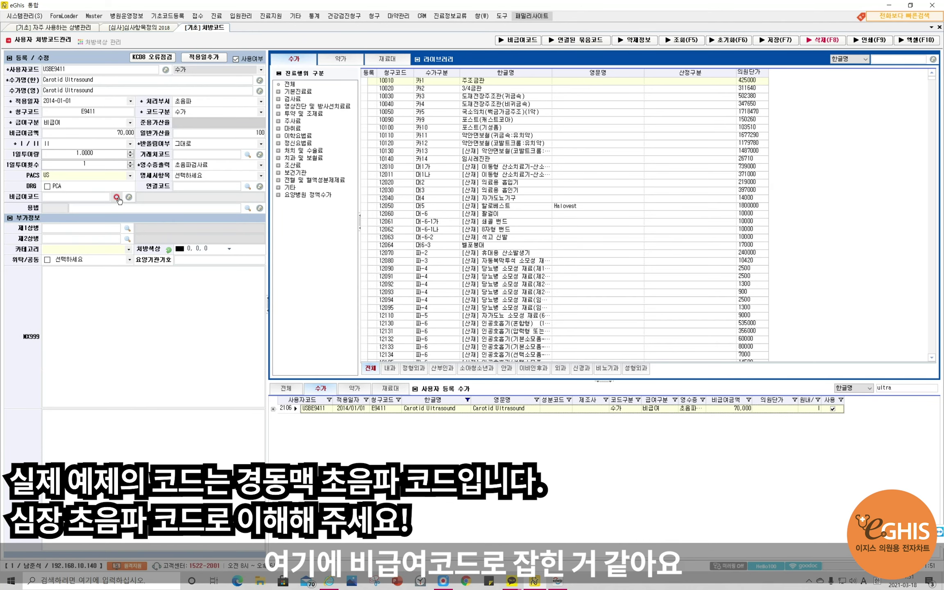
Map 비급여코드 EB4310000 (심장-경흉부 심초음파, 단순) from 초음파검사료 (진단초음파) to the Carotid Ultrasound code and save the record
{"action": "left_click", "coordinate": [116, 198]}
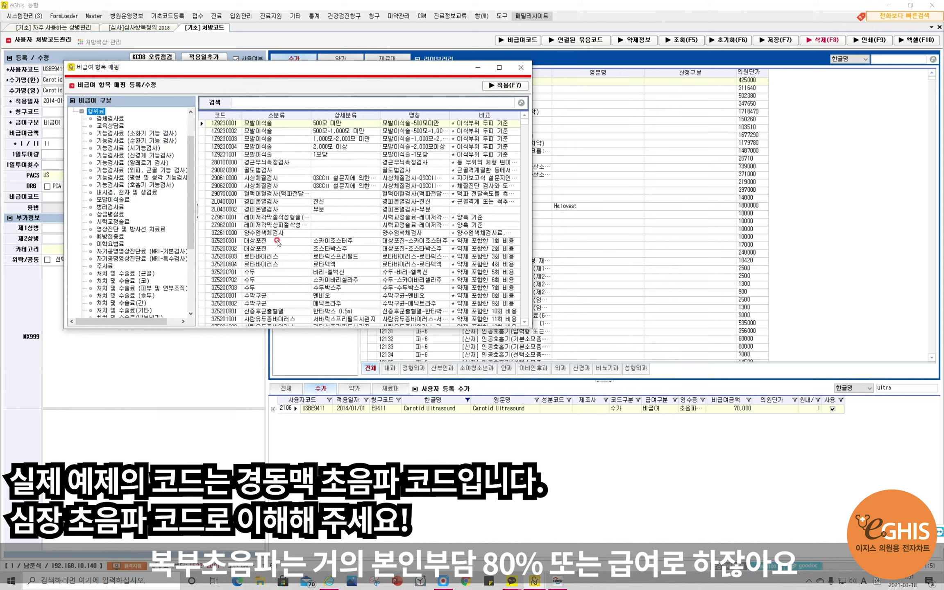
{"action": "scroll", "coordinate": [176, 221], "scroll_direction": "down", "scroll_amount": 5}
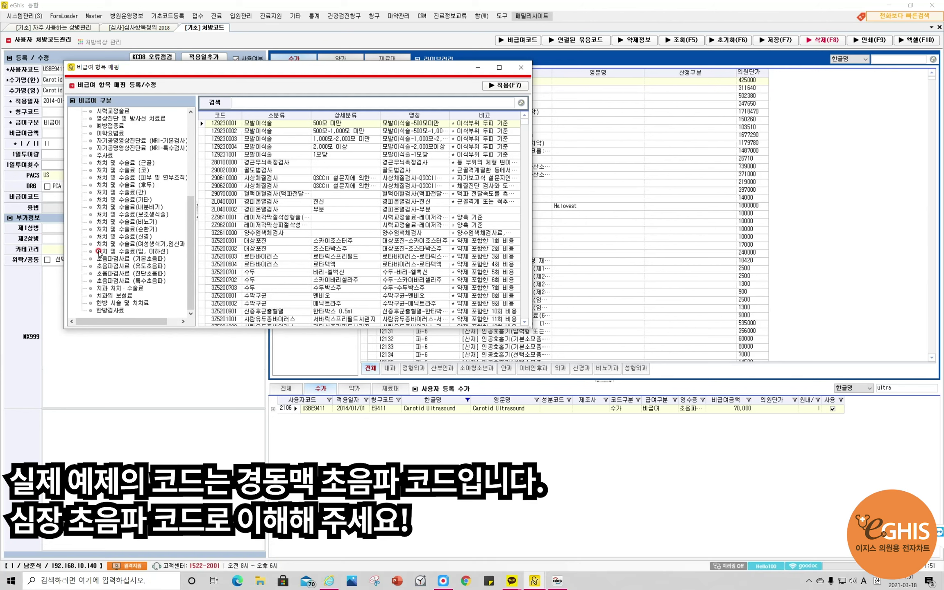
{"action": "left_click", "coordinate": [142, 274]}
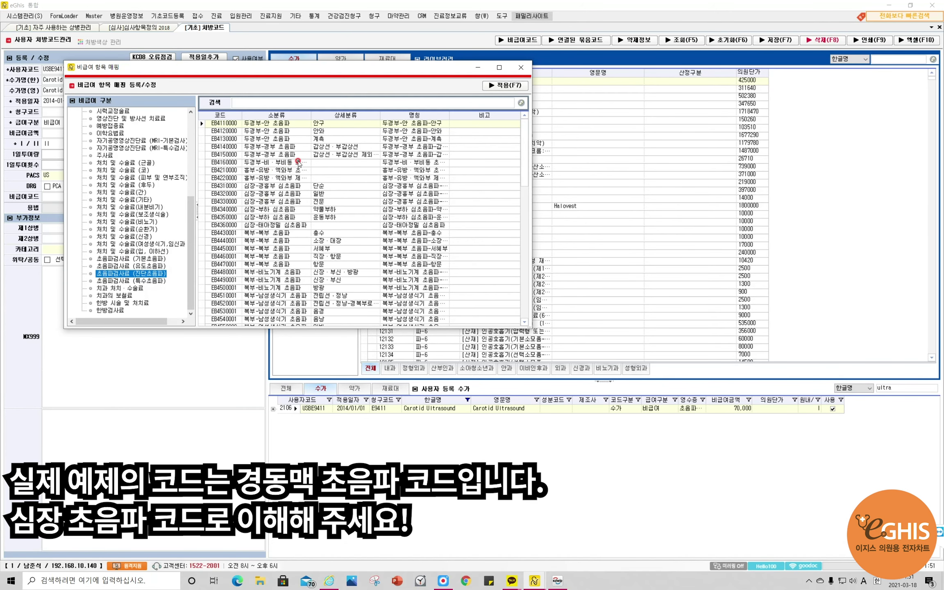
{"action": "left_click", "coordinate": [225, 187]}
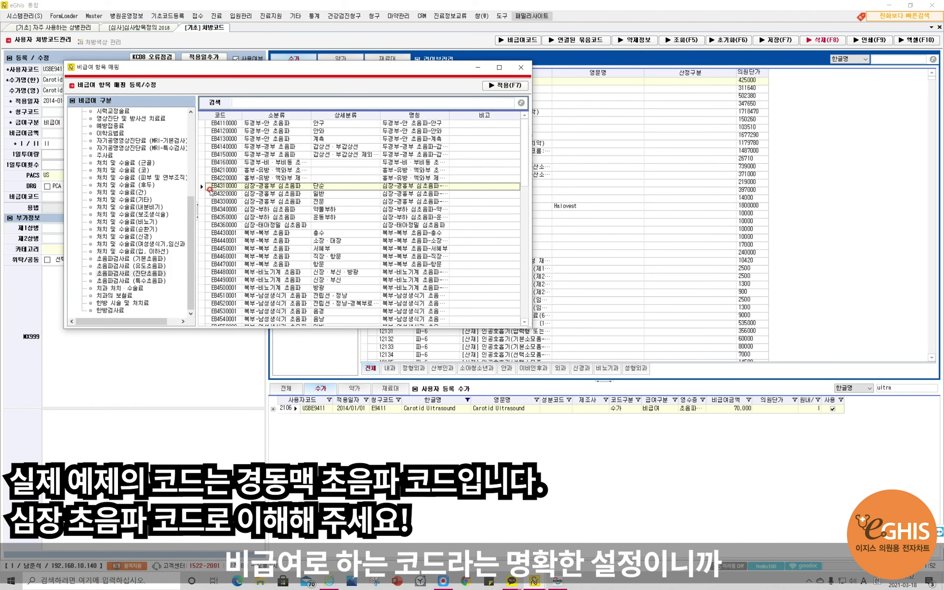
{"action": "double_click", "coordinate": [254, 187]}
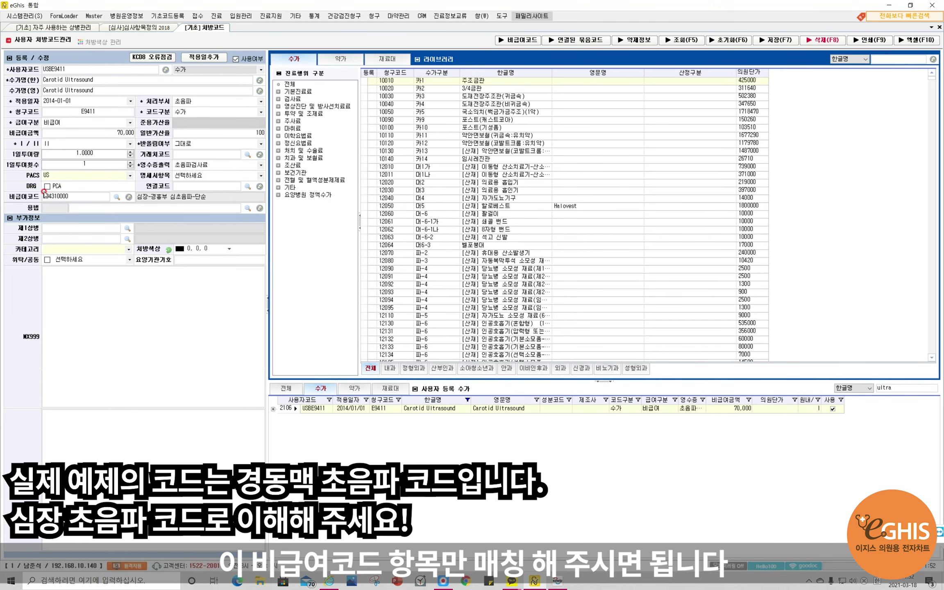
{"action": "left_click", "coordinate": [775, 40]}
{"action": "left_click", "coordinate": [478, 324]}
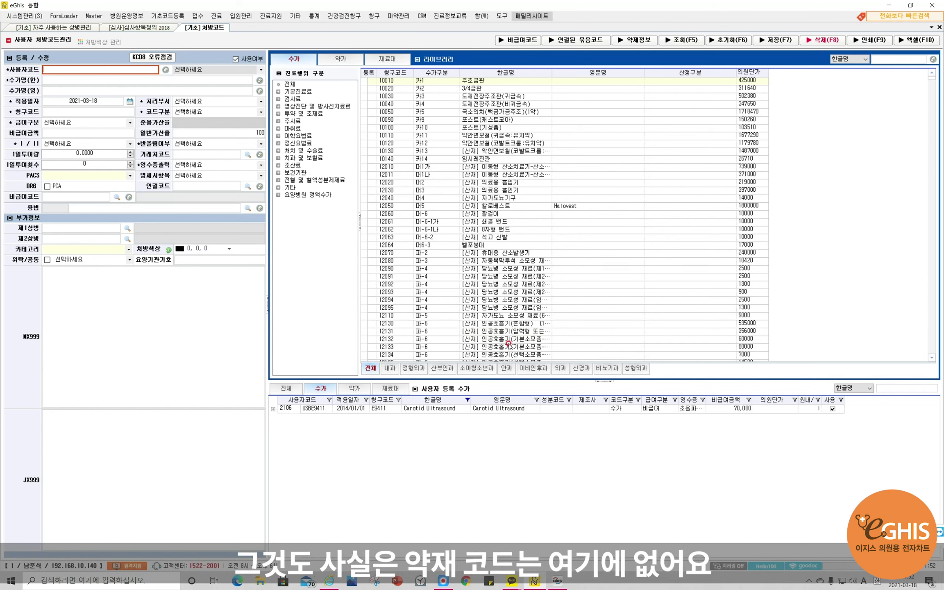
Reload the Carotid Ultrasound code, review the category list in its 비급여코드 mapping lookup, and close the lookup
{"action": "double_click", "coordinate": [401, 409]}
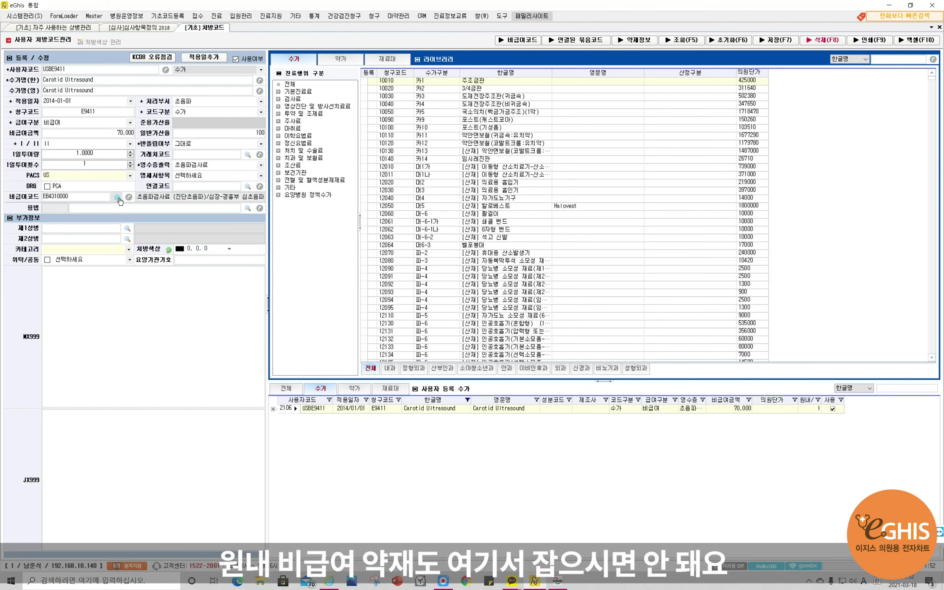
{"action": "left_click", "coordinate": [117, 197]}
{"action": "scroll", "coordinate": [167, 298], "scroll_direction": "down", "scroll_amount": 5}
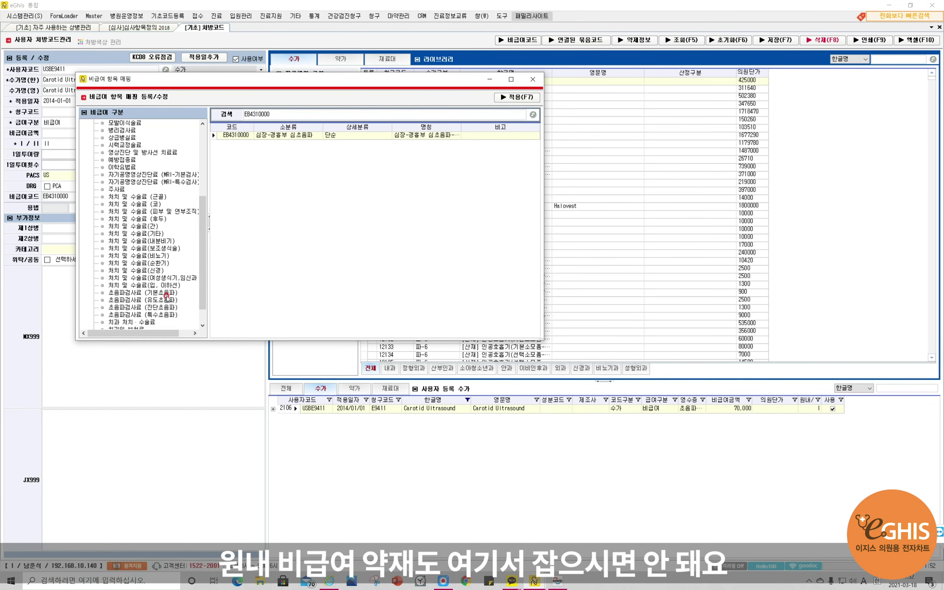
{"action": "scroll", "coordinate": [166, 275], "scroll_direction": "up", "scroll_amount": 5}
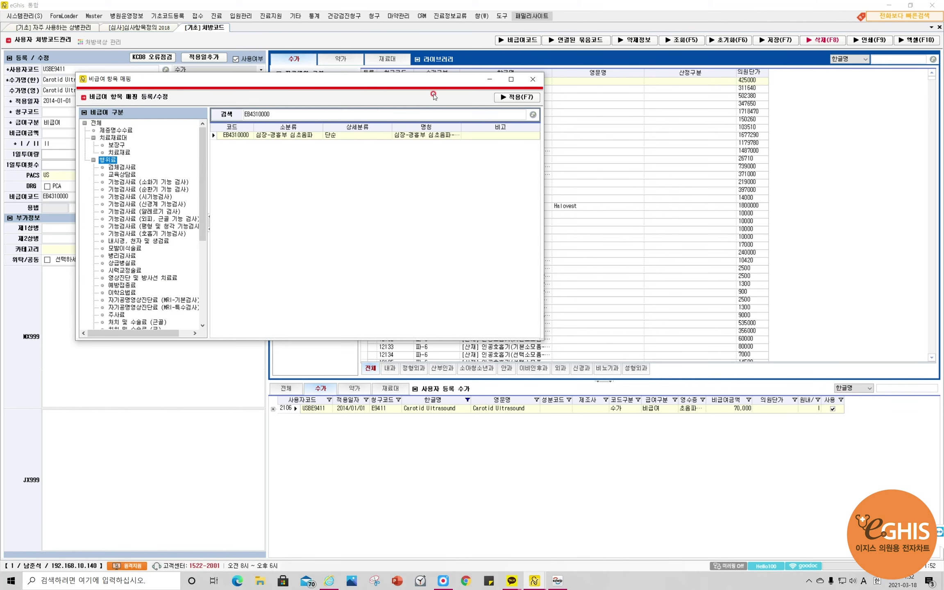
{"action": "left_click", "coordinate": [533, 79]}
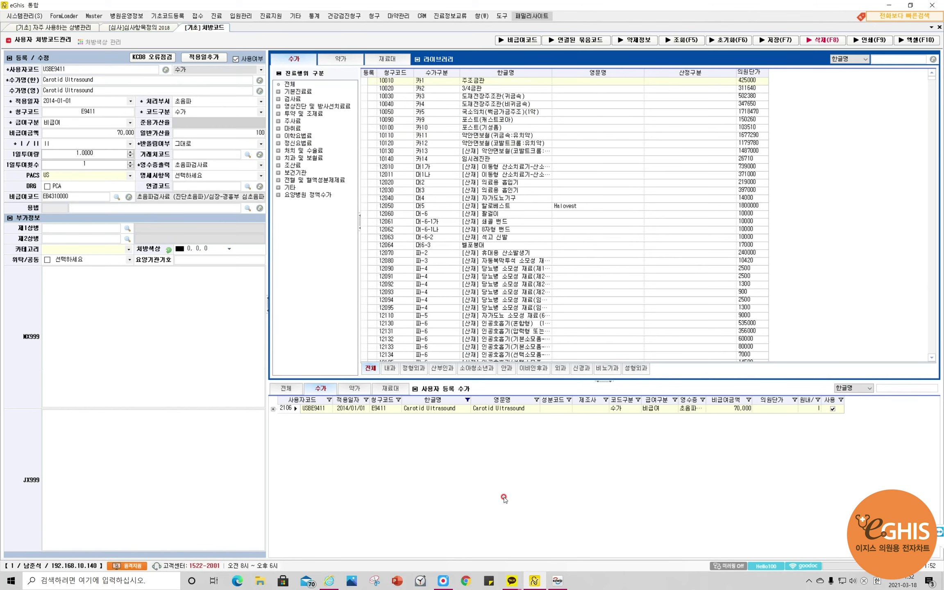
Widen the 한글명 column and search the user-registered 수가 items by 영문명 for "ultra"
{"action": "left_click", "coordinate": [892, 388]}
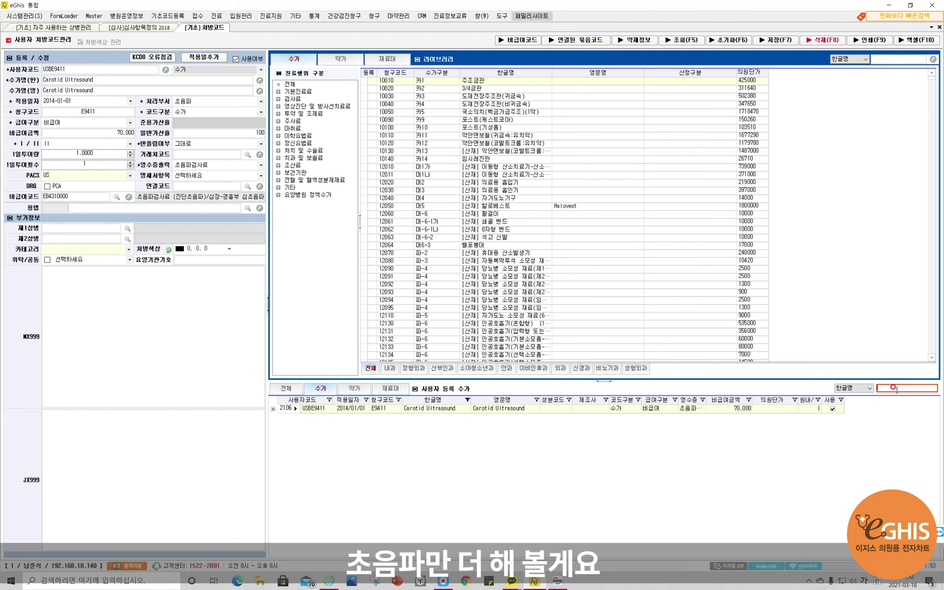
{"action": "key", "text": "Hangul"}
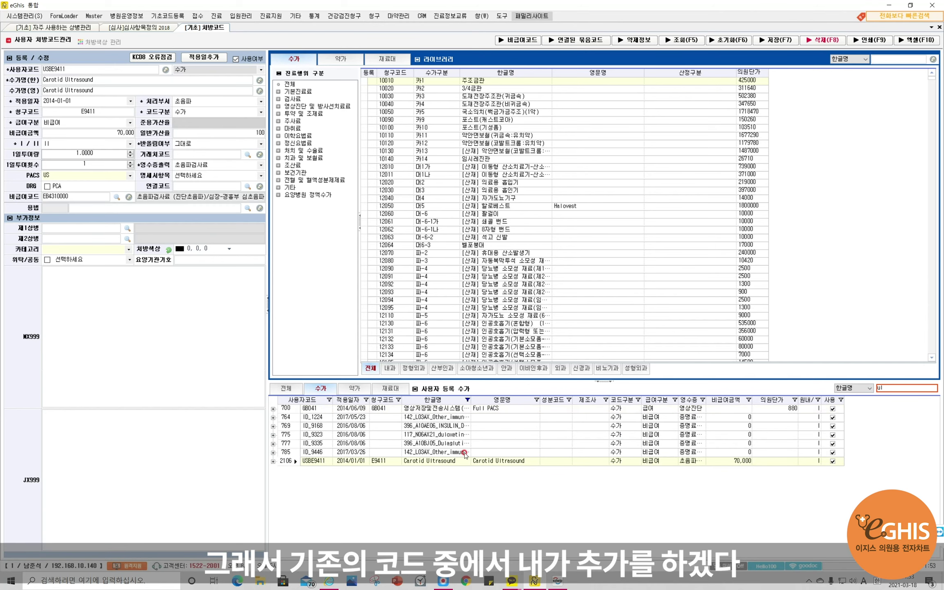
{"action": "left_click_drag", "start_coordinate": [468, 401], "coordinate": [496, 401]}
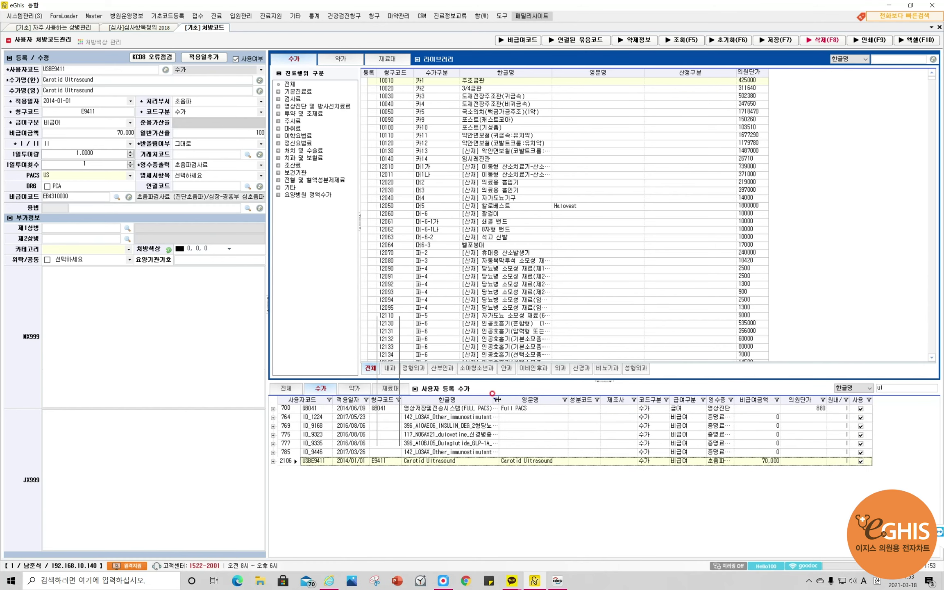
{"action": "type", "text": "tra"}
{"action": "left_click", "coordinate": [854, 388]}
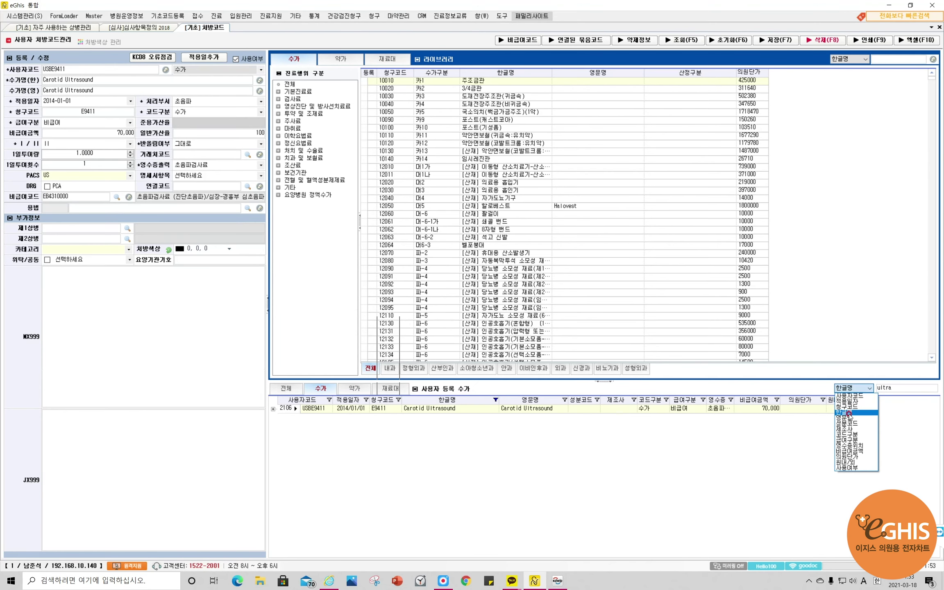
{"action": "left_click", "coordinate": [853, 421]}
{"action": "left_click", "coordinate": [906, 393]}
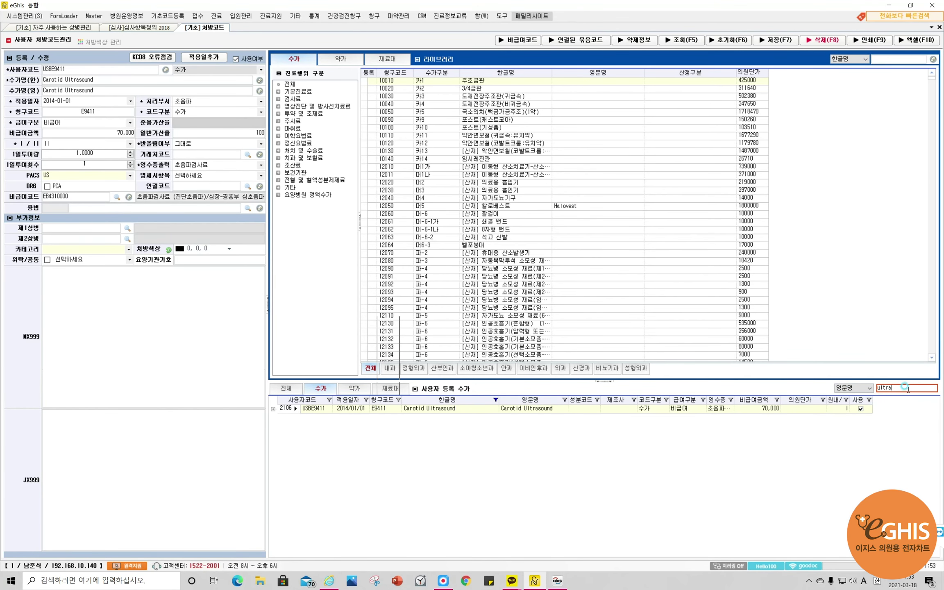
{"action": "key", "text": "Return"}
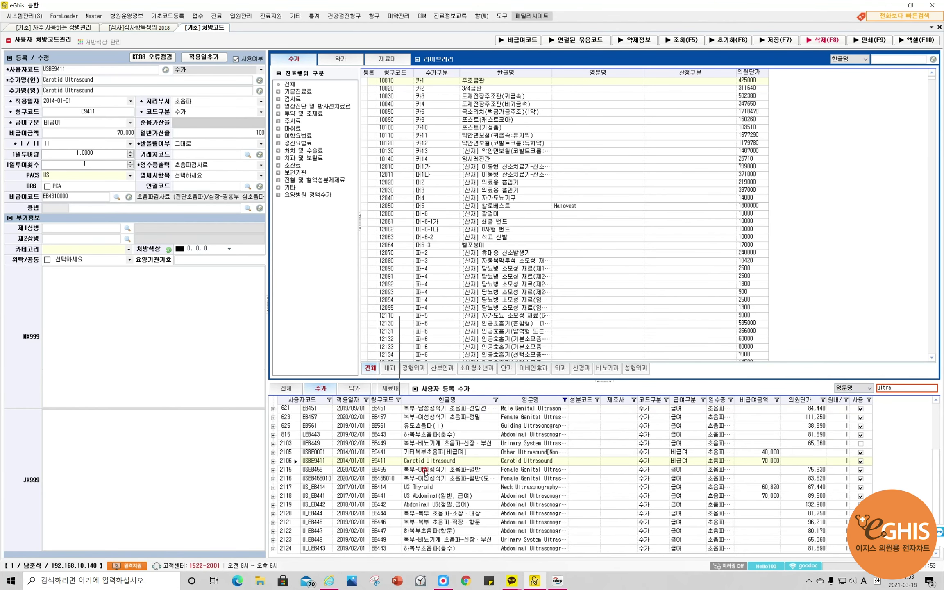
Load the registered 기타복부초음파[비급여] code from the ultrasound items for editing
{"action": "left_click", "coordinate": [427, 462]}
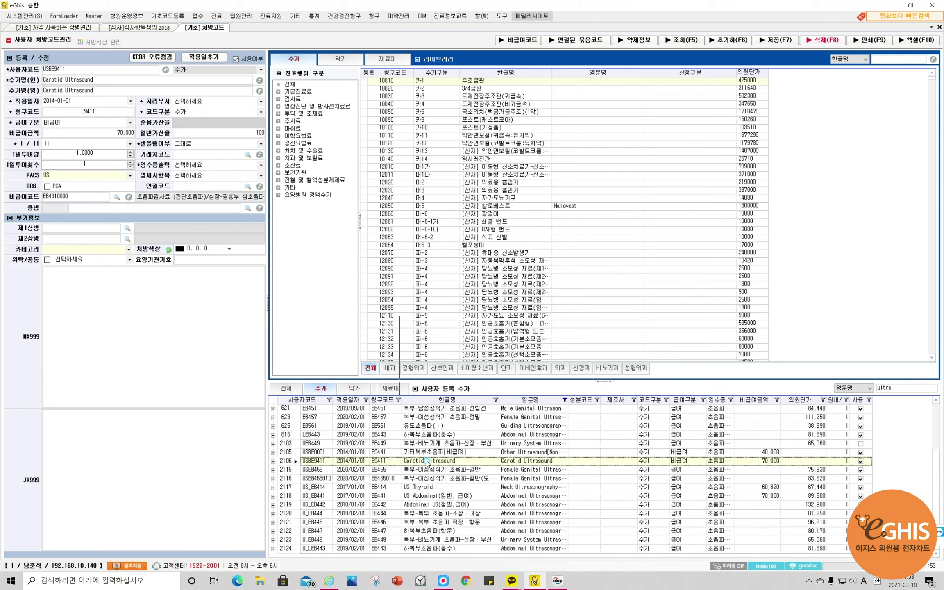
{"action": "left_click", "coordinate": [435, 531]}
{"action": "left_click", "coordinate": [431, 550]}
{"action": "left_click", "coordinate": [442, 453]}
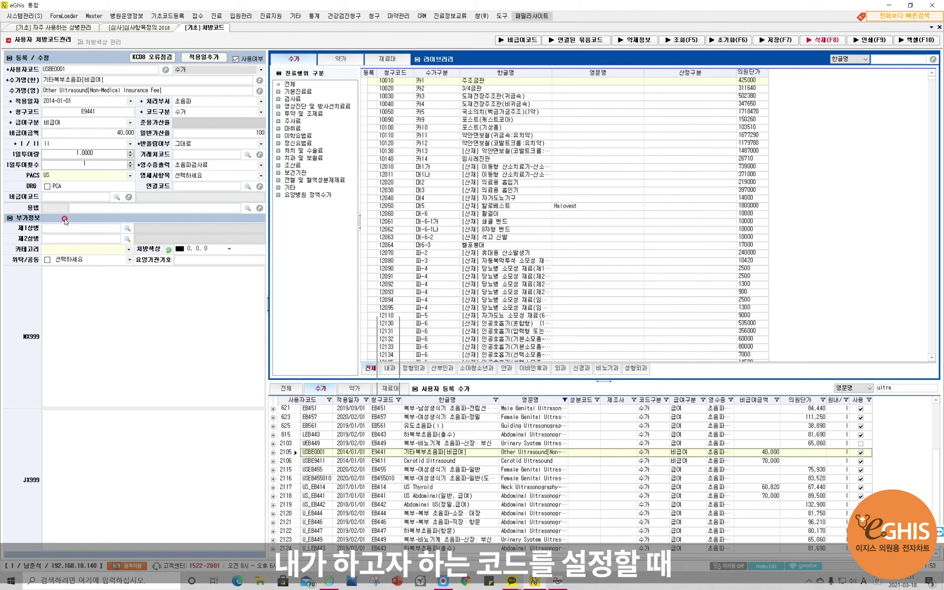
Map 비급여코드 EB4010000 (단순초음파-I) from 초음파검사료 (기본초음파) to the 기타복부초음파[비급여] code and save the record
{"action": "left_click", "coordinate": [116, 198]}
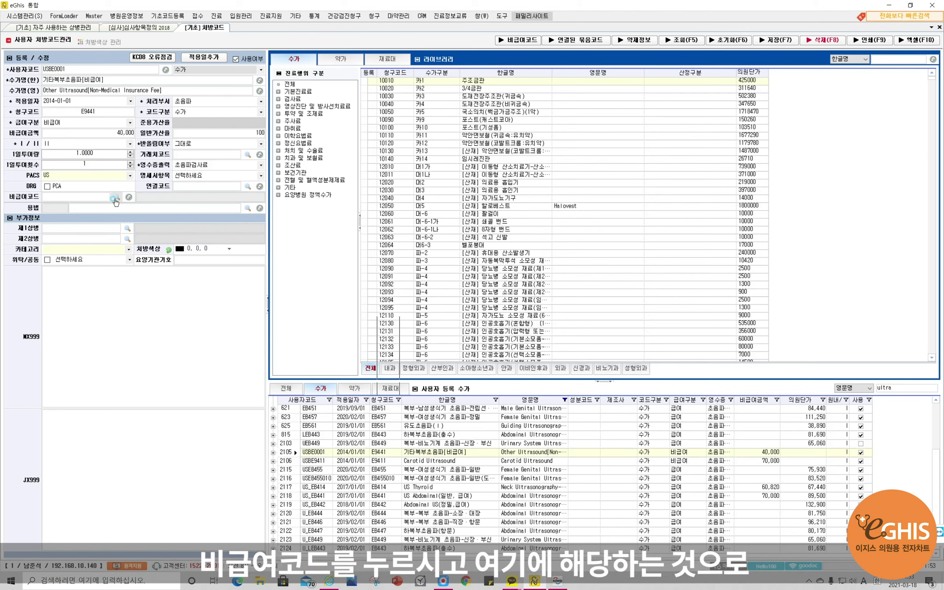
{"action": "scroll", "coordinate": [172, 289], "scroll_direction": "down", "scroll_amount": 5}
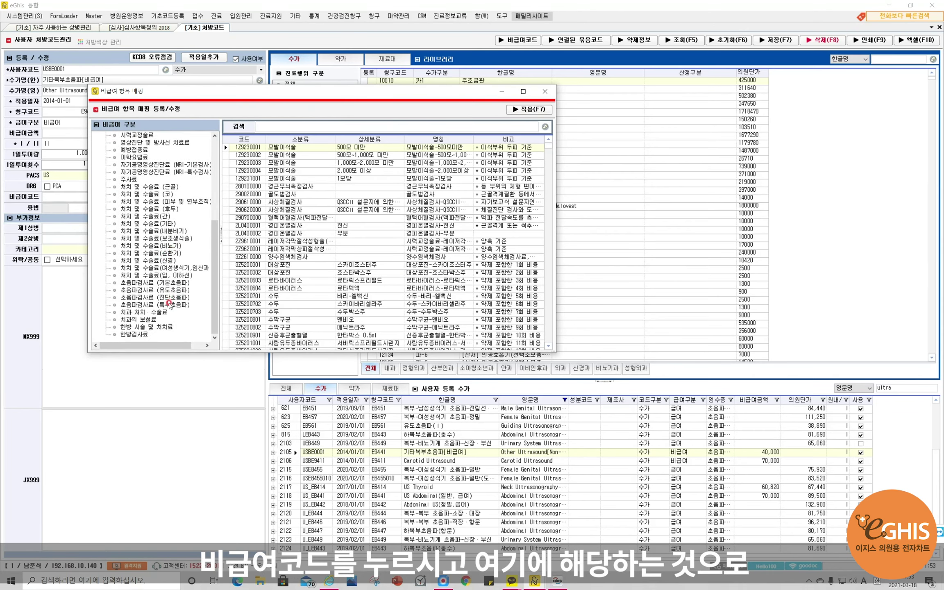
{"action": "left_click", "coordinate": [163, 298]}
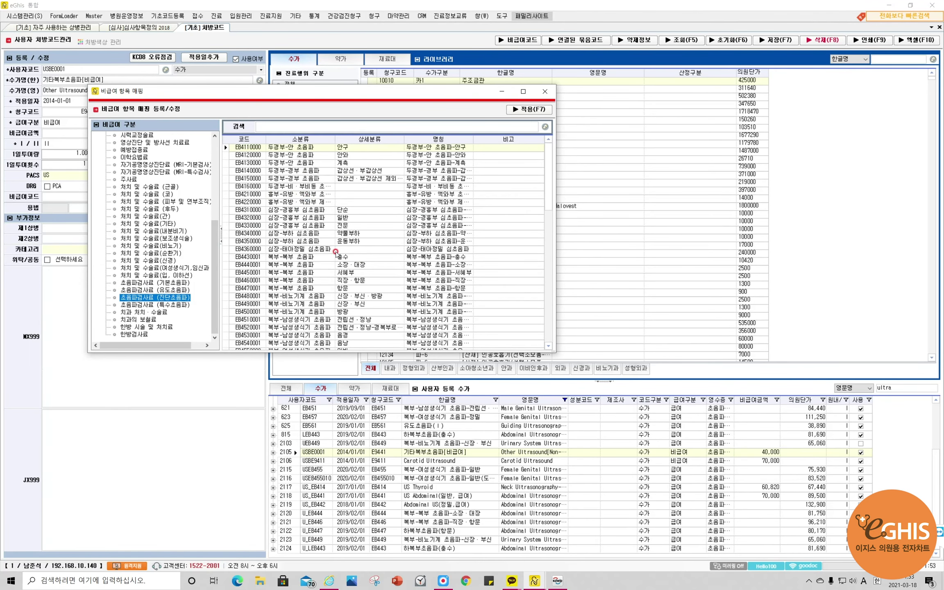
{"action": "scroll", "coordinate": [321, 294], "scroll_direction": "down", "scroll_amount": 12}
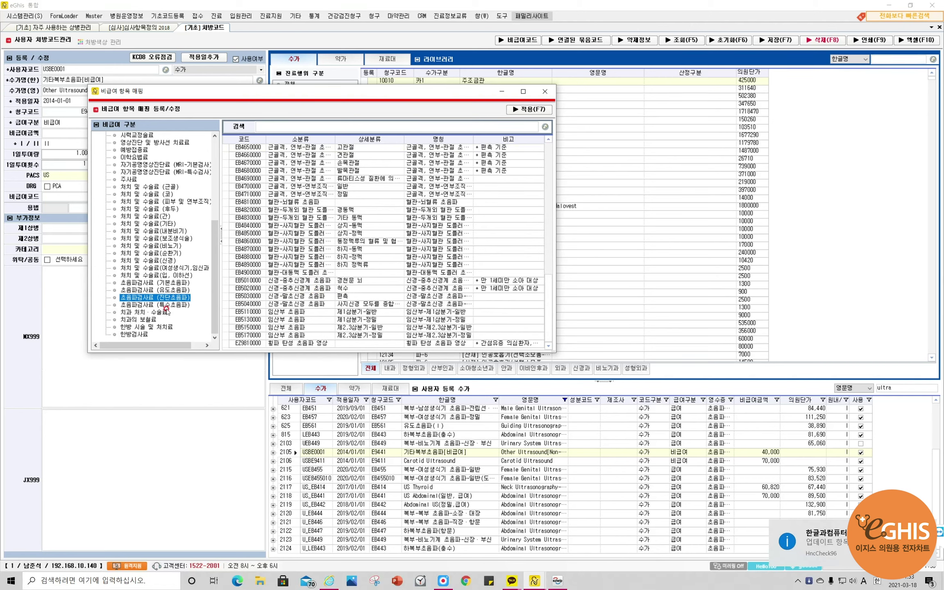
{"action": "left_click", "coordinate": [164, 291]}
{"action": "left_click", "coordinate": [163, 283]}
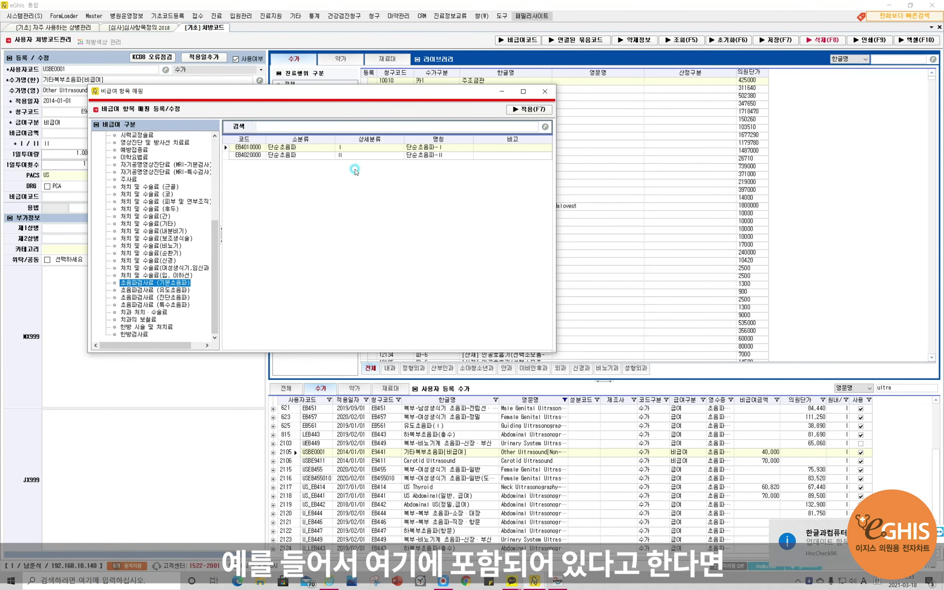
{"action": "left_click", "coordinate": [287, 149]}
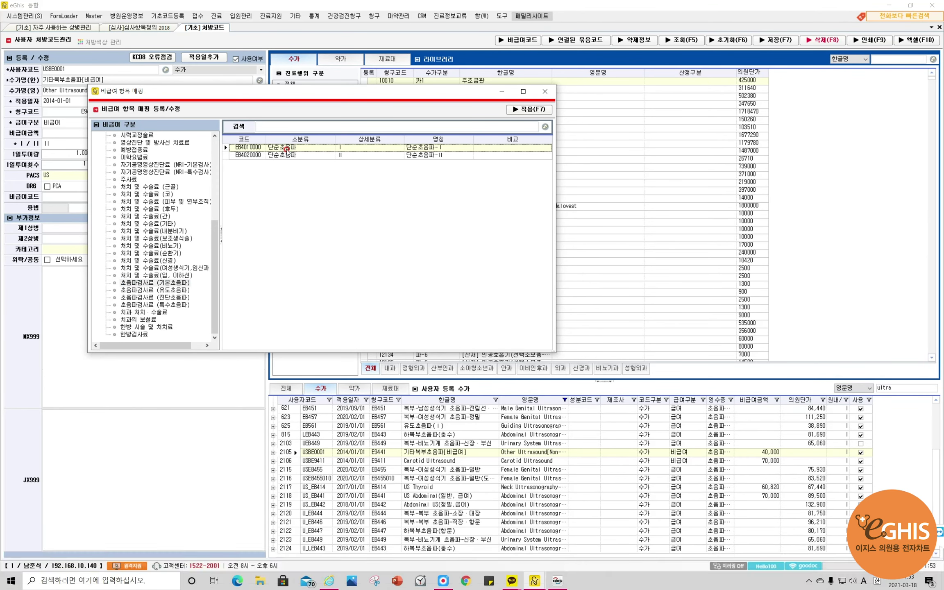
{"action": "double_click", "coordinate": [287, 150]}
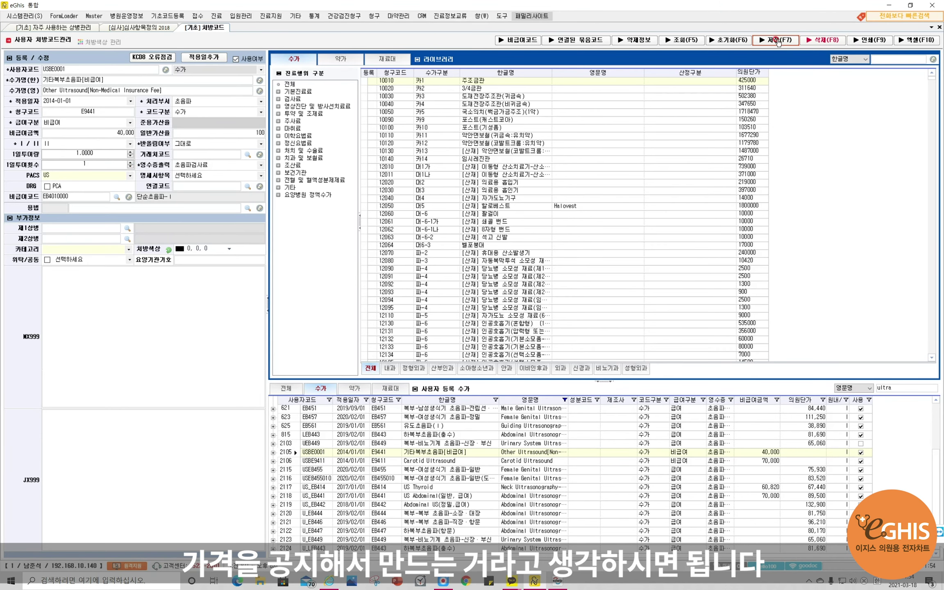
{"action": "left_click", "coordinate": [777, 41]}
{"action": "left_click", "coordinate": [471, 322]}
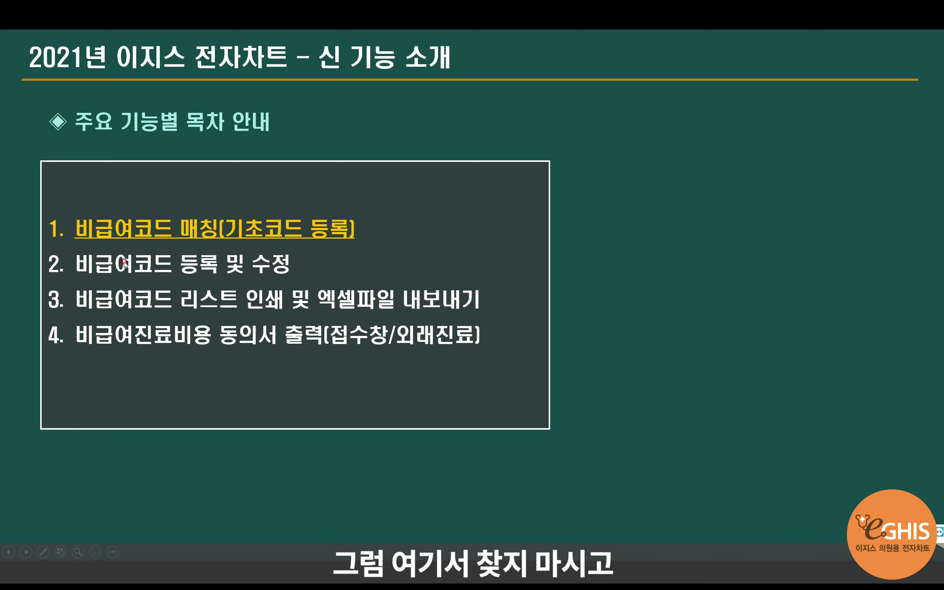
Open the 비급여 진료비용 고지 관리 screen from the basic code registration functions and query its 행위료 list
{"action": "left_click", "coordinate": [191, 272]}
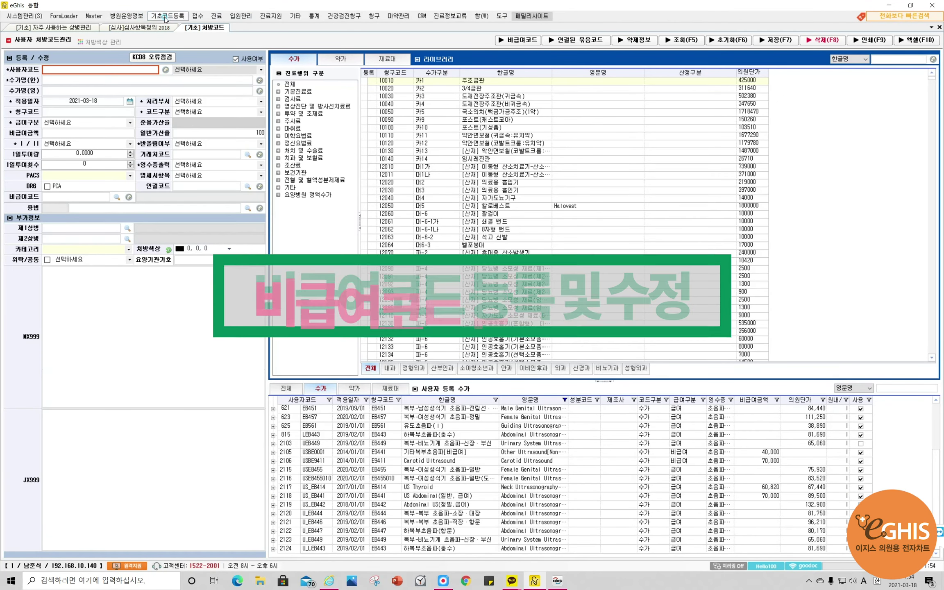
{"action": "left_click", "coordinate": [165, 17]}
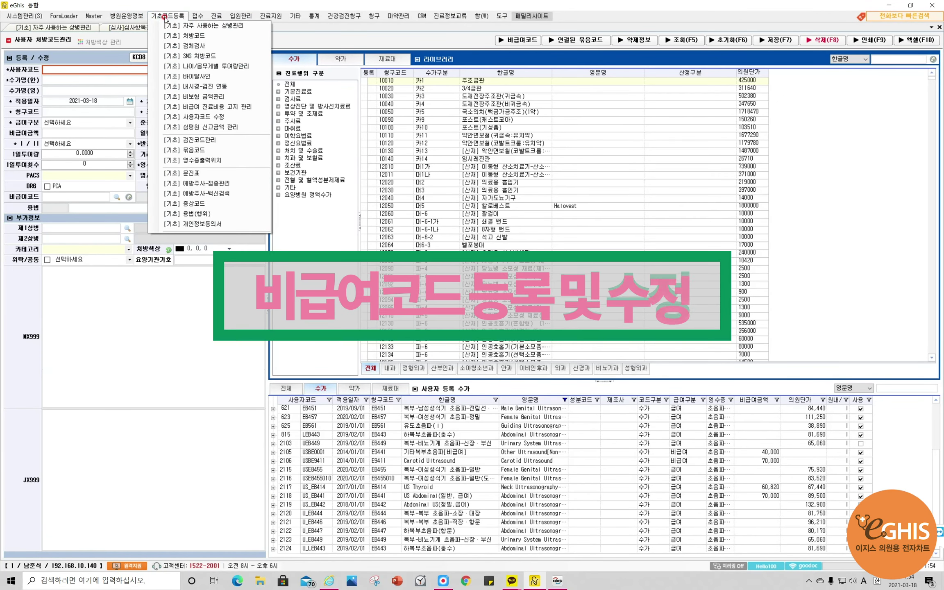
{"action": "left_click", "coordinate": [199, 117]}
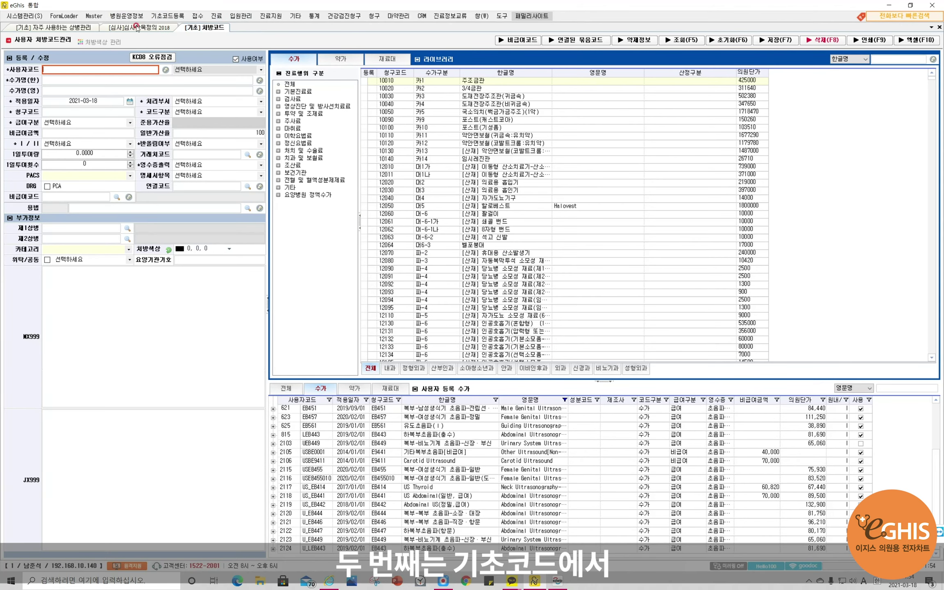
{"action": "left_click", "coordinate": [165, 16]}
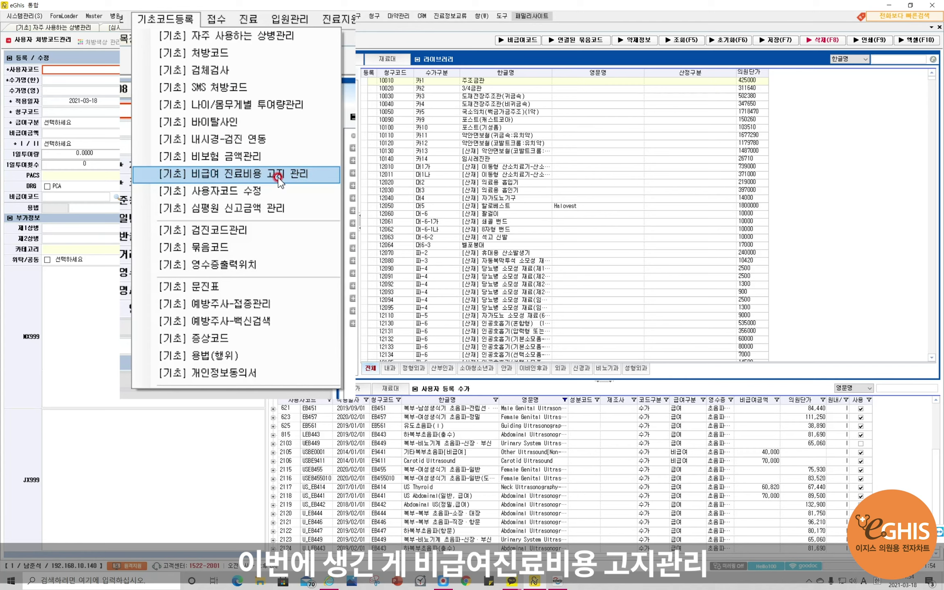
{"action": "left_click", "coordinate": [231, 108]}
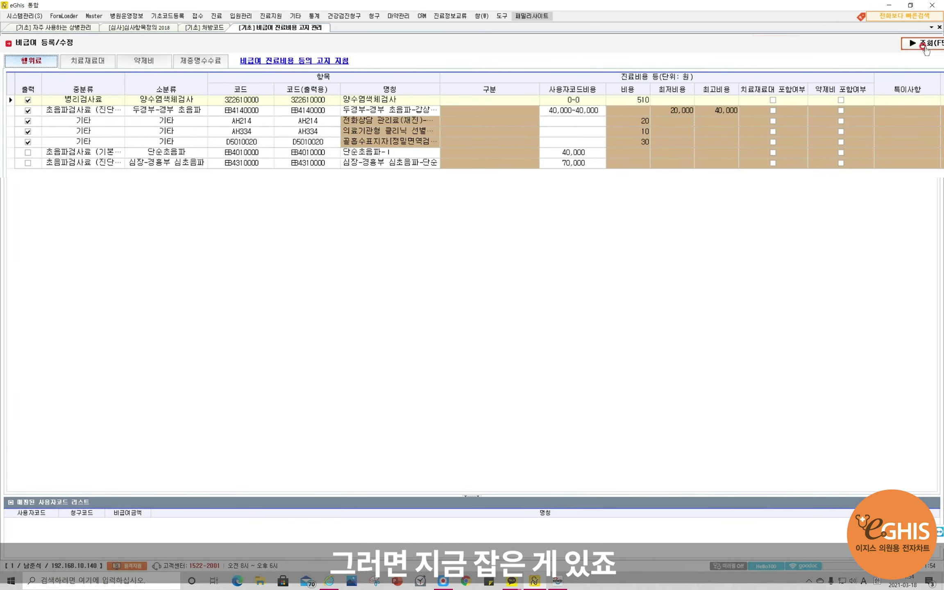
Check the user codes matched to EB4010000 and EB4310000, and enable 출력 for both rows
{"action": "left_click", "coordinate": [306, 154]}
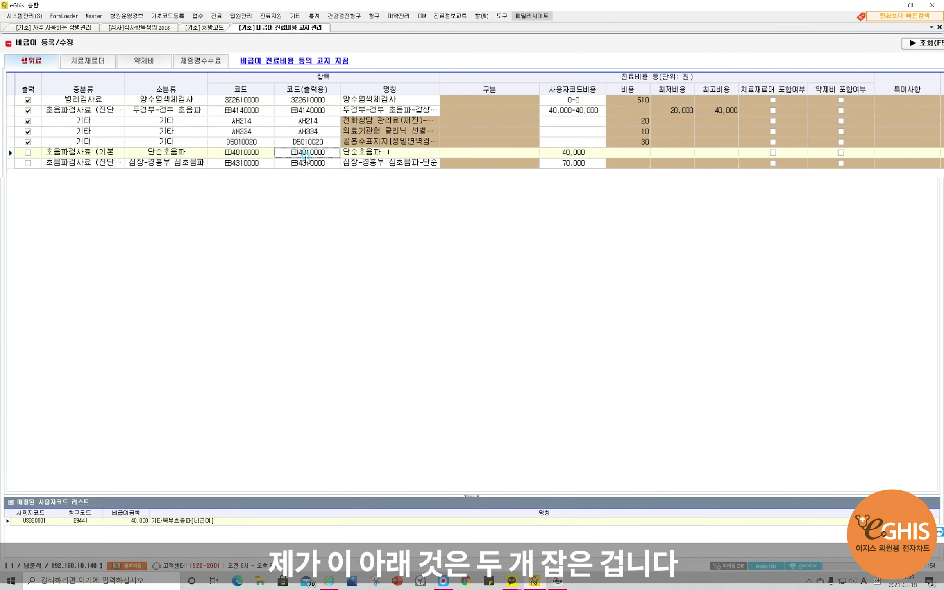
{"action": "left_click", "coordinate": [230, 163]}
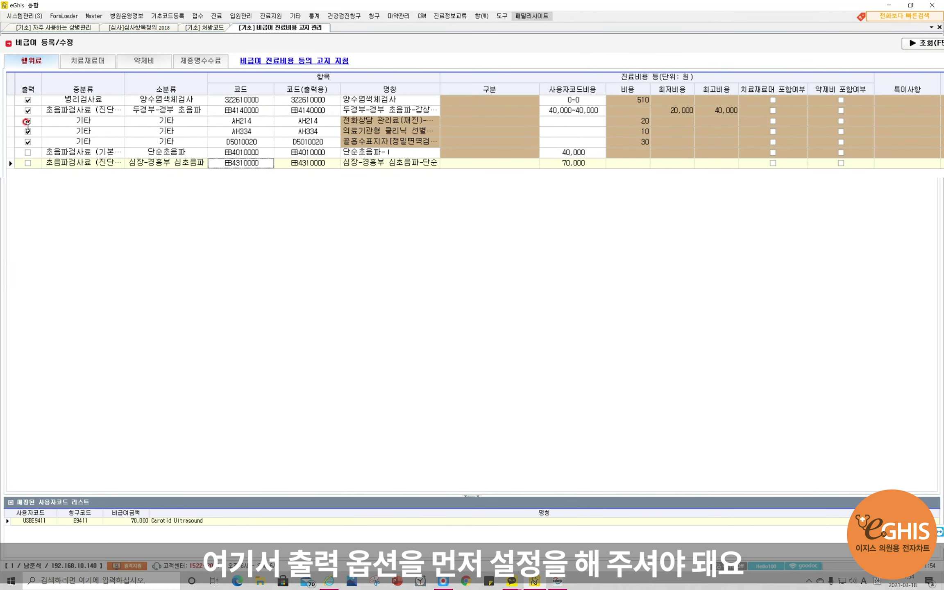
{"action": "left_click", "coordinate": [27, 154]}
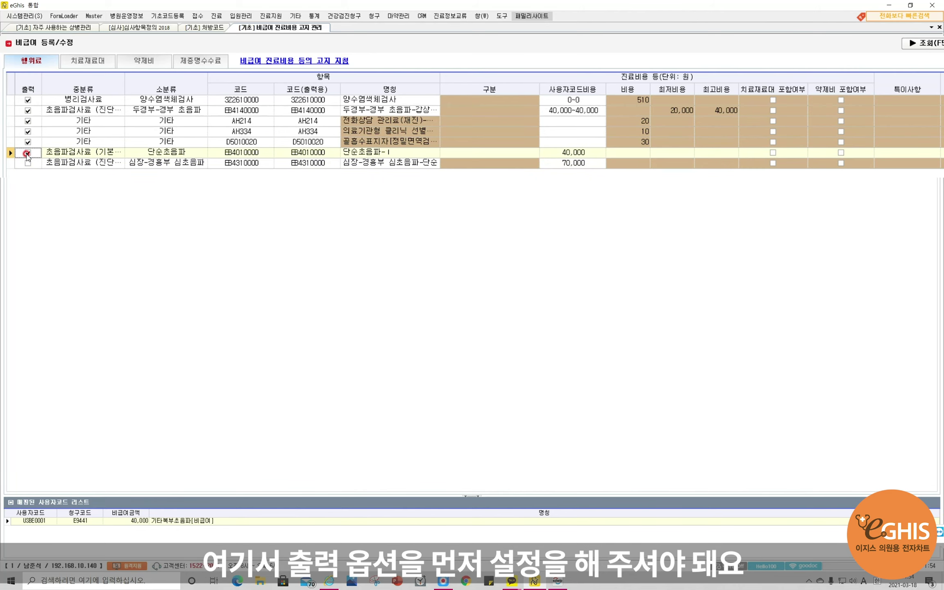
{"action": "left_click", "coordinate": [27, 161]}
{"action": "left_click", "coordinate": [26, 160]}
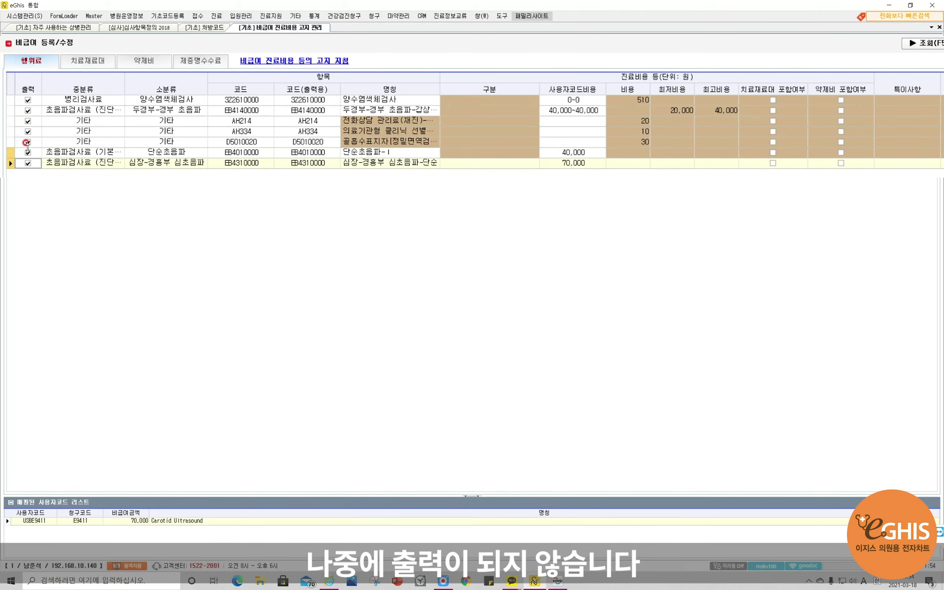
Disable 출력 for the 두경부-경부 초음파 (EB4140000) and 양수염색체검사 rows, and try to save the list
{"action": "left_click", "coordinate": [27, 111]}
{"action": "left_click", "coordinate": [28, 111]}
{"action": "left_click", "coordinate": [27, 100]}
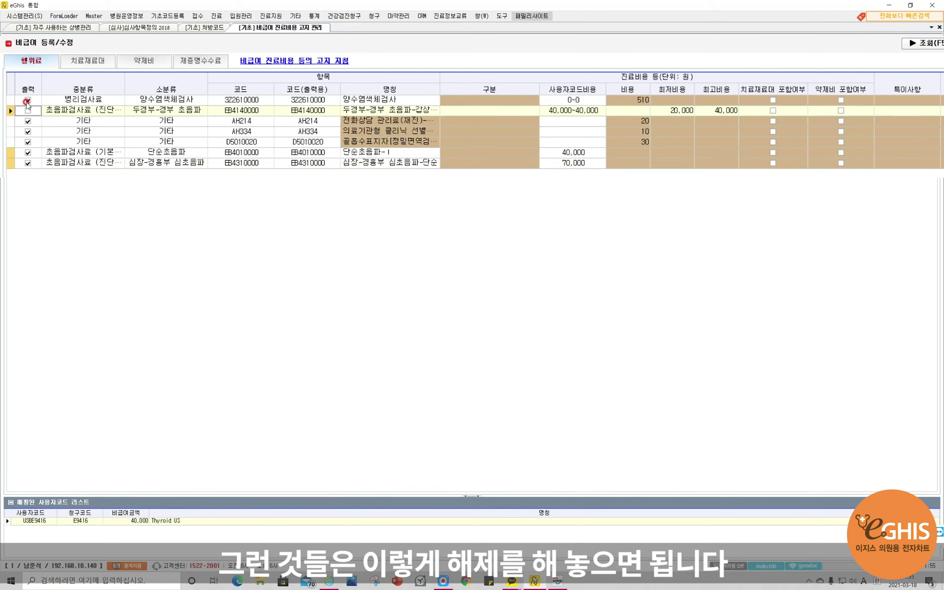
{"action": "left_click", "coordinate": [817, 43]}
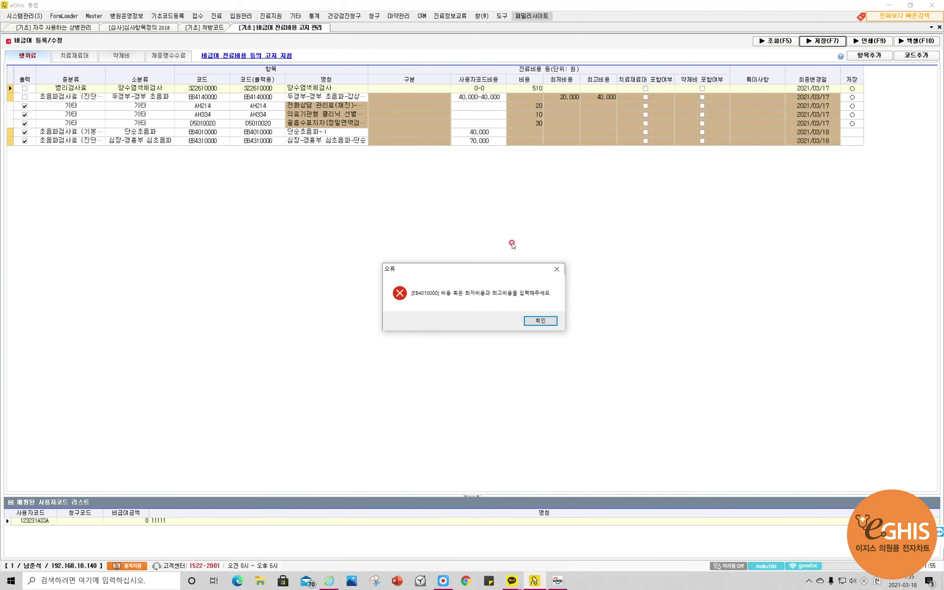
{"action": "left_click", "coordinate": [540, 322]}
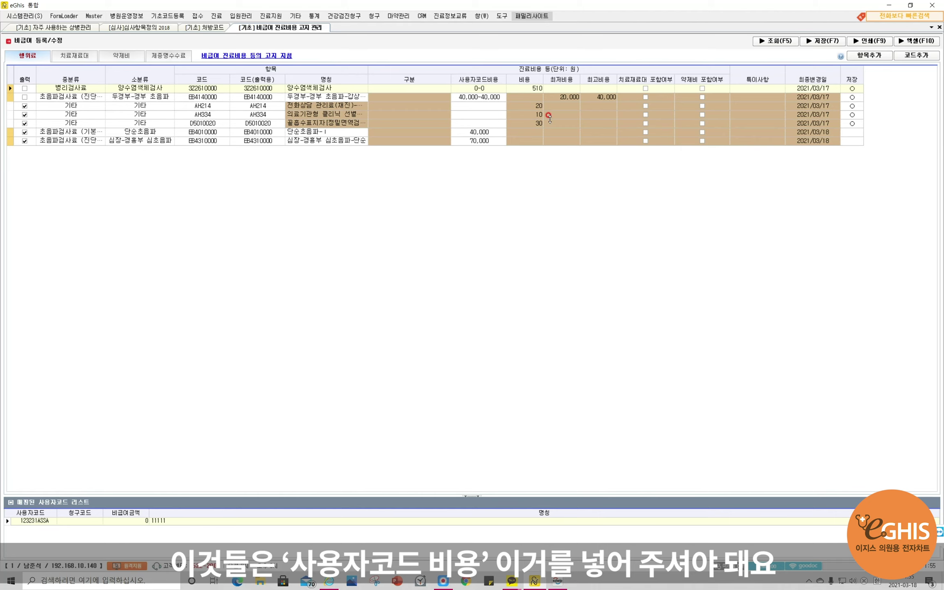
Check the 비급여금액 of the 기타복부초음파[비급여] code in the 처방코드 screen and return to the 고지 관리 list
{"action": "left_click", "coordinate": [527, 130]}
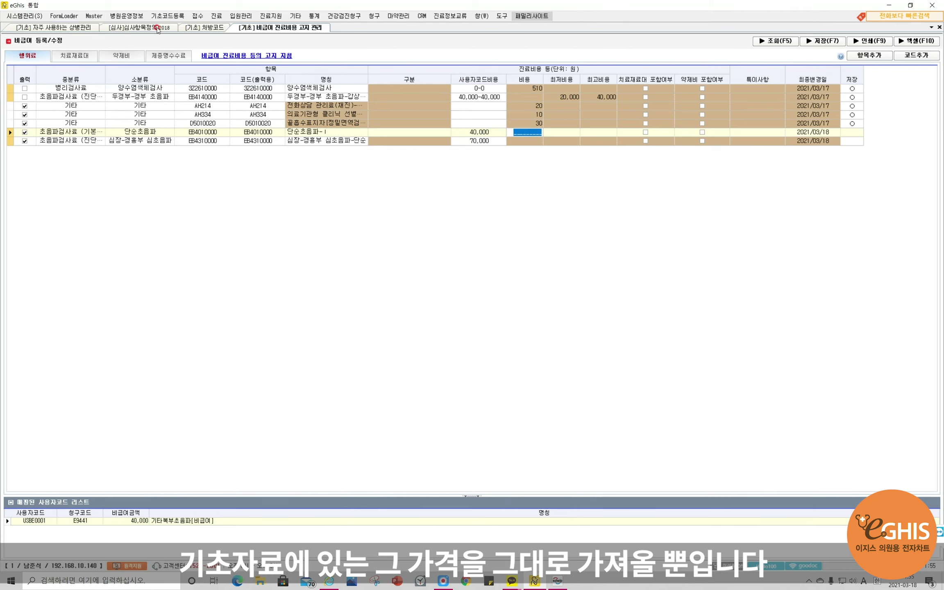
{"action": "left_click", "coordinate": [205, 27]}
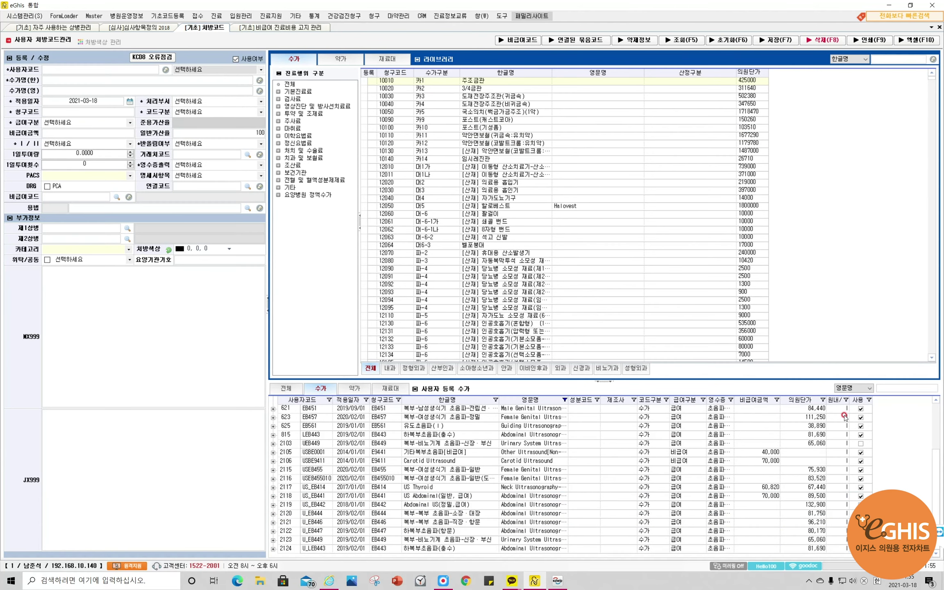
{"action": "left_click", "coordinate": [442, 454]}
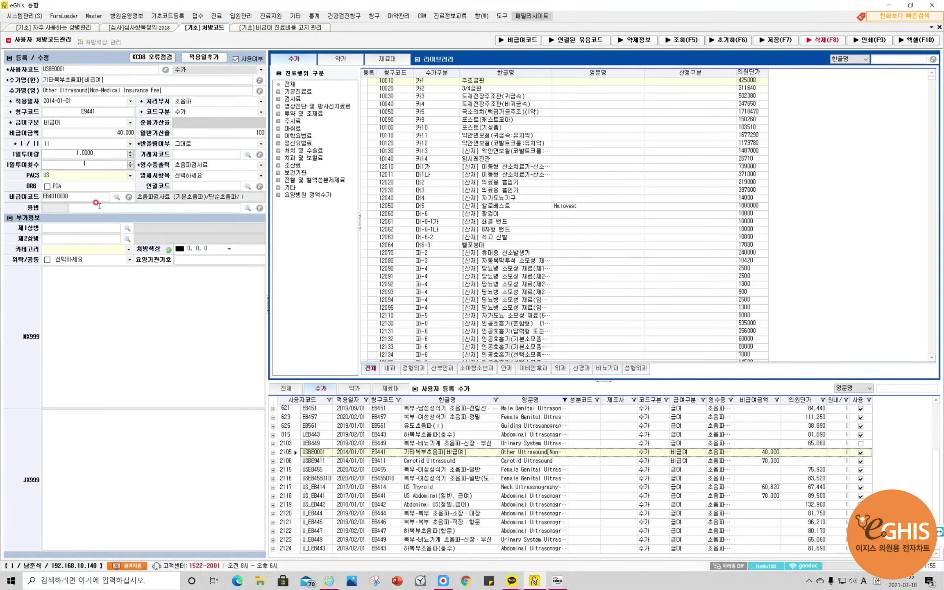
{"action": "left_click", "coordinate": [288, 28]}
Set the 비용 of 단순초음파-I (EB4010000) to 40,000 and of the 심장-경흉부 심초음파 row (EB4310000) to 70,000
{"action": "left_click", "coordinate": [520, 133]}
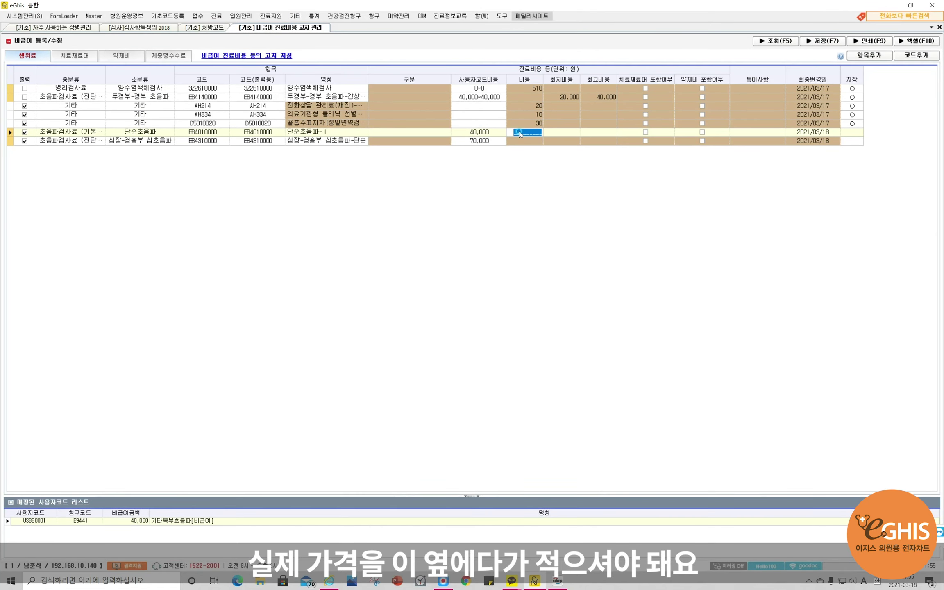
{"action": "type", "text": "40"}
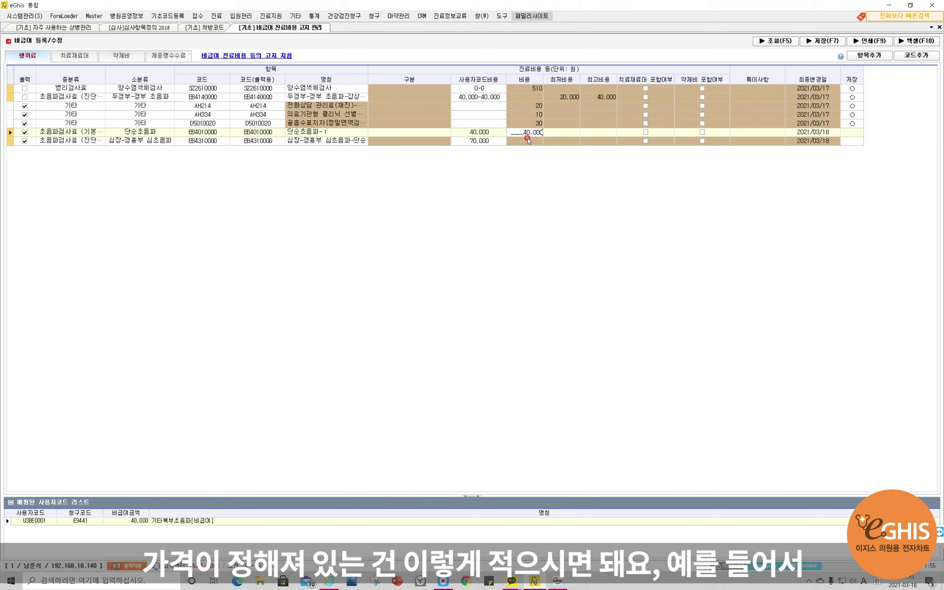
{"action": "left_click", "coordinate": [529, 141]}
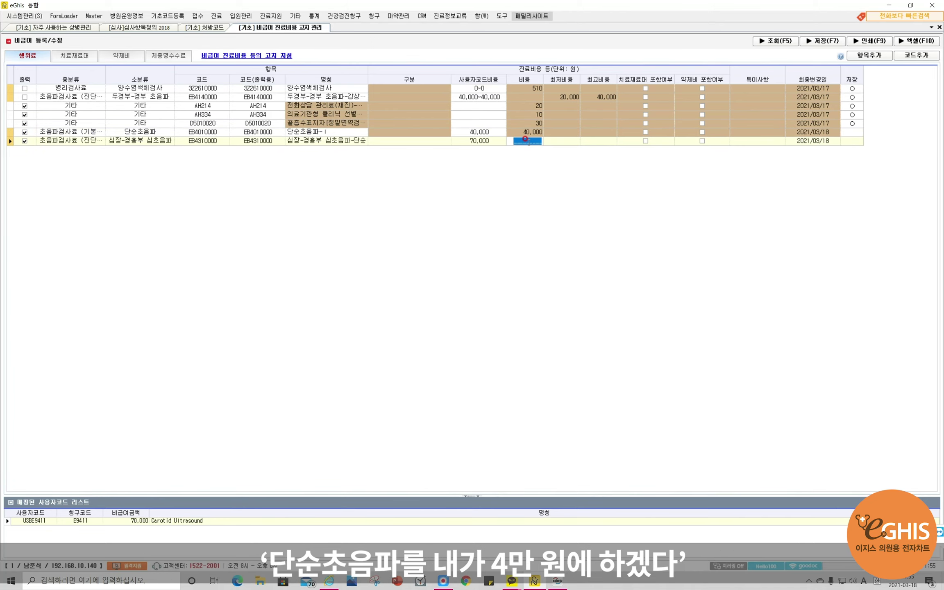
{"action": "type", "text": "70,"}
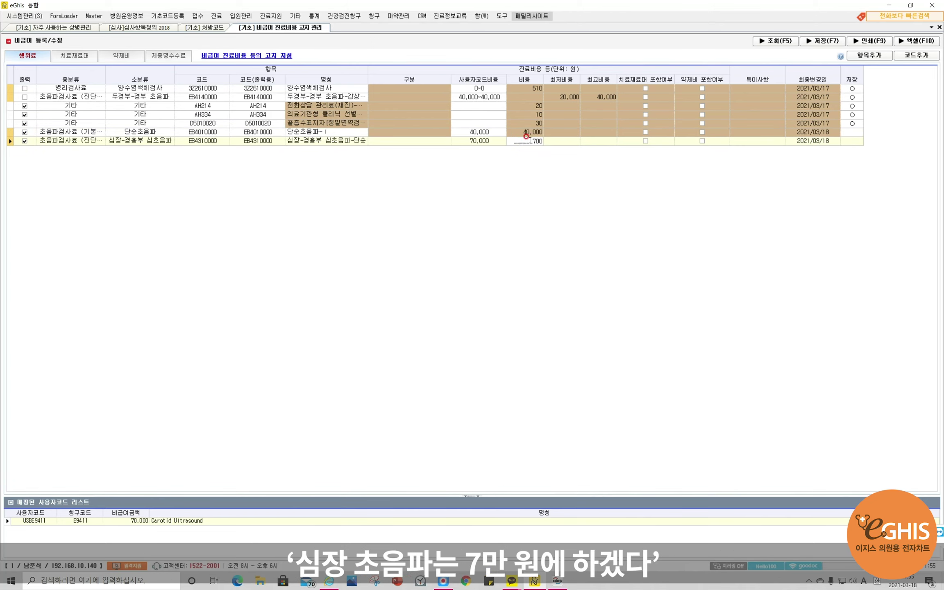
{"action": "type", "text": "000"}
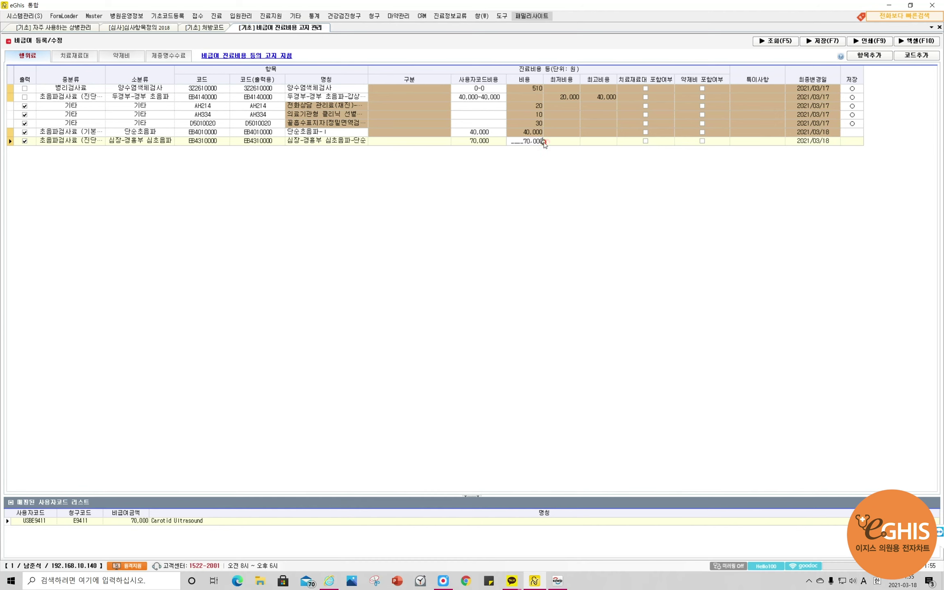
{"action": "left_click", "coordinate": [523, 140]}
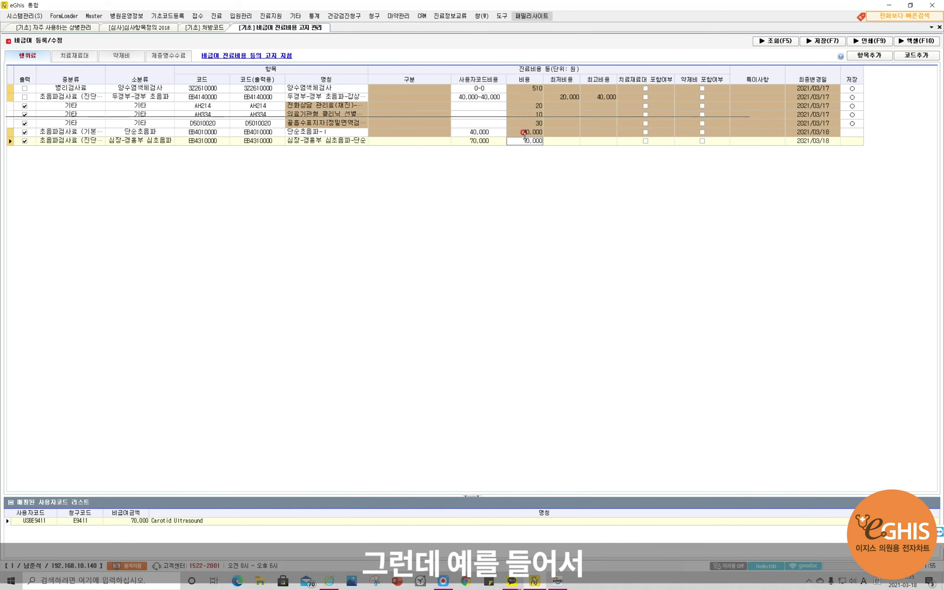
Replace the single 비용 of 단순초음파-I with 최저비용 20,000 and 최고비용 4,000, and save the list
{"action": "left_click", "coordinate": [522, 130]}
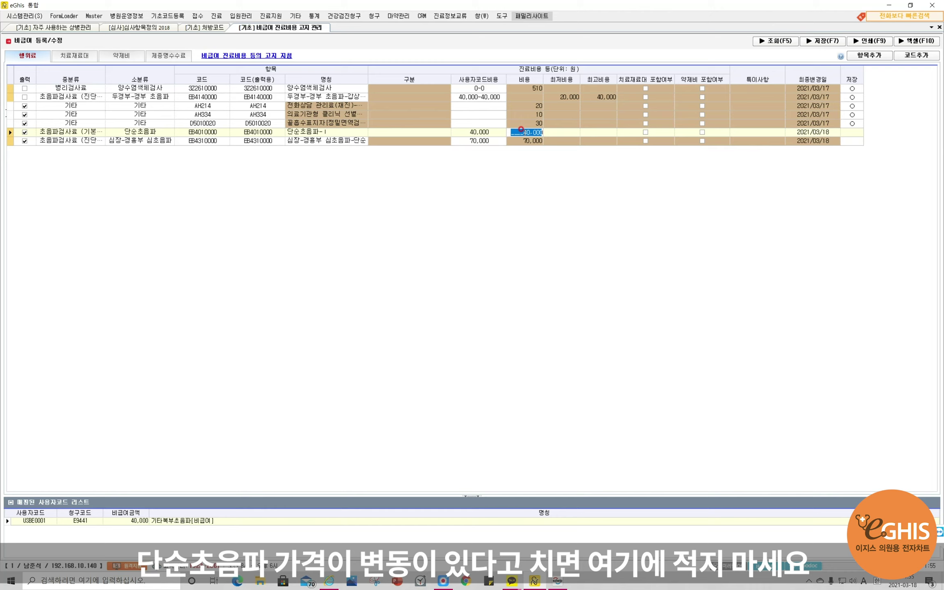
{"action": "left_click", "coordinate": [561, 132]}
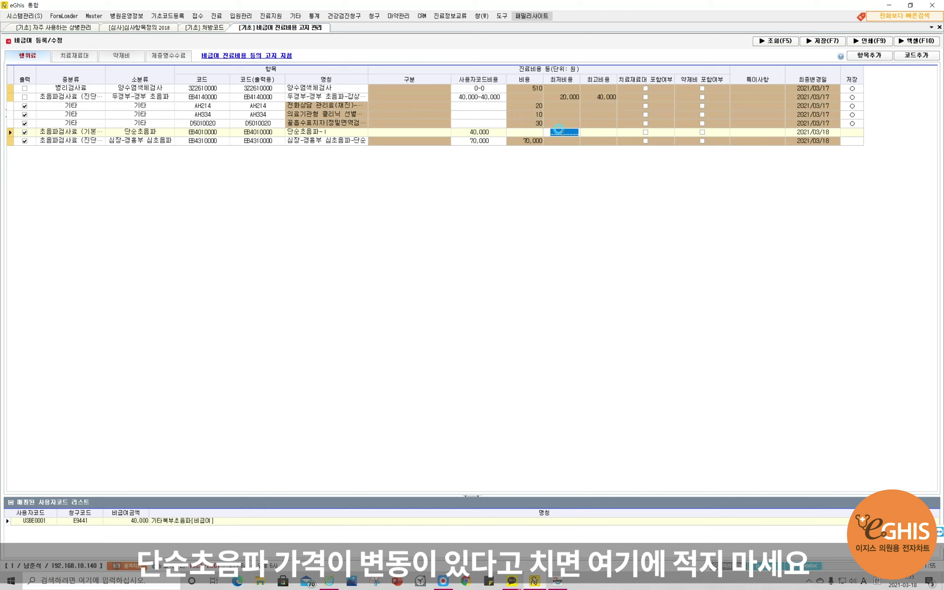
{"action": "type", "text": "20,000"}
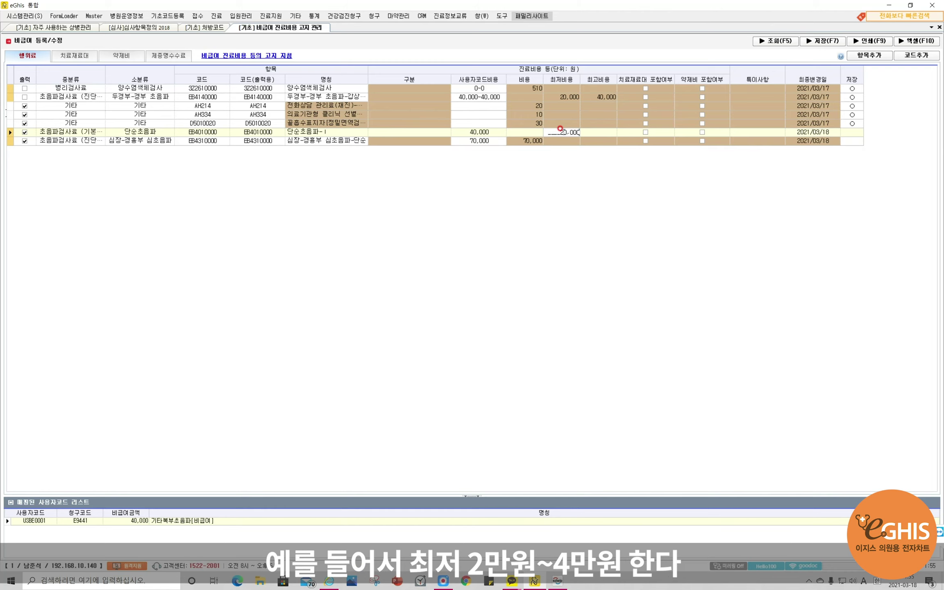
{"action": "left_click", "coordinate": [596, 130]}
{"action": "type", "text": "4,000"}
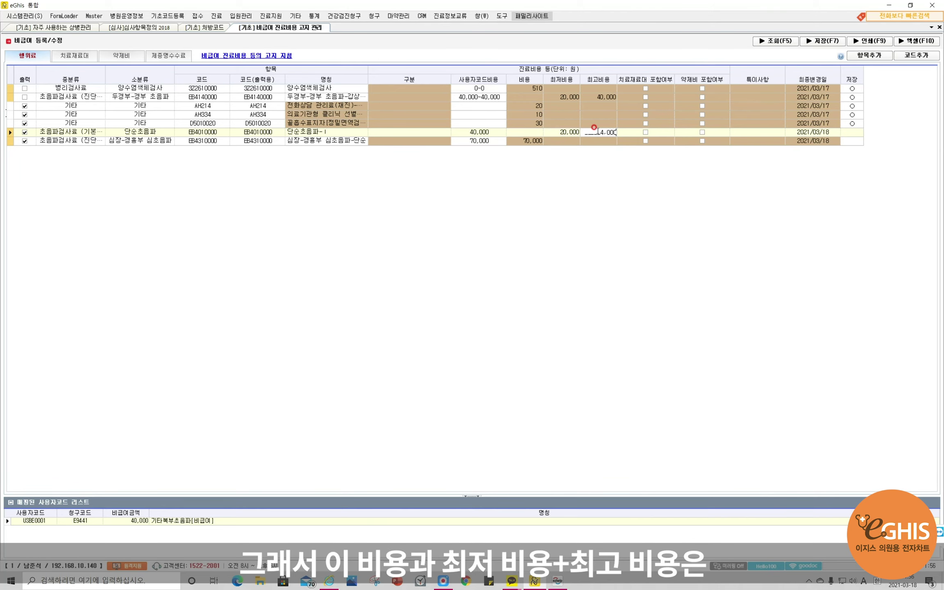
{"action": "left_click", "coordinate": [539, 133]}
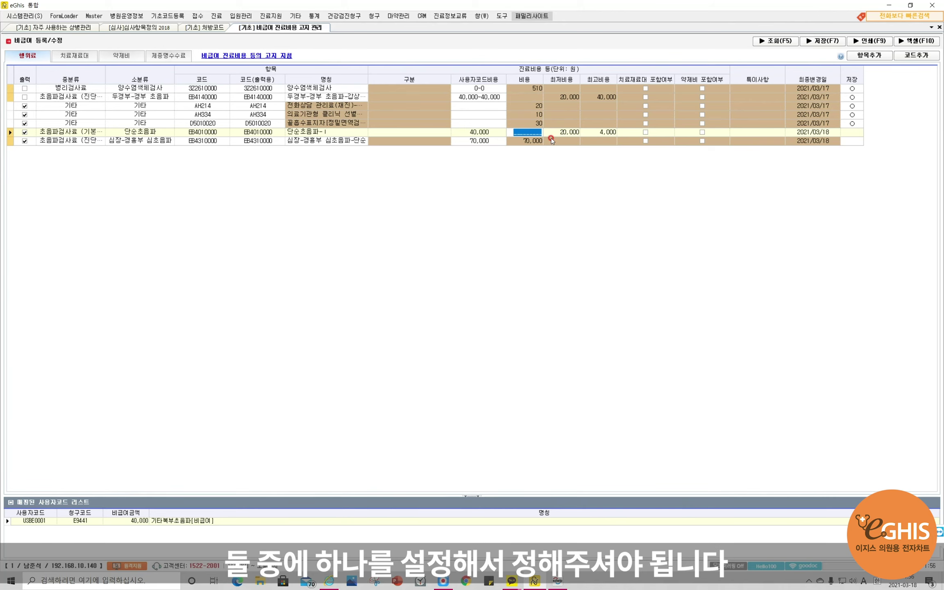
{"action": "left_click", "coordinate": [534, 132]}
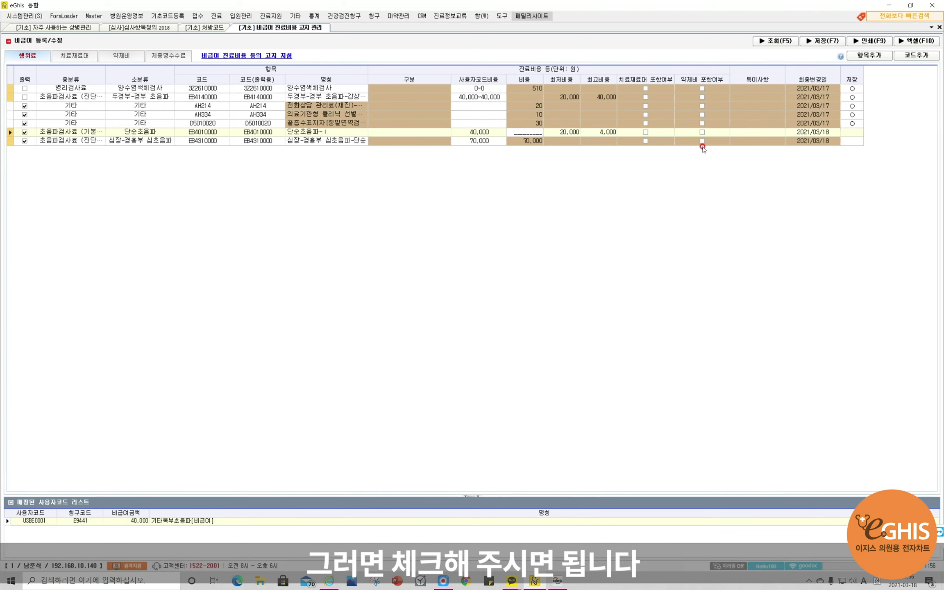
{"action": "left_click", "coordinate": [827, 41]}
{"action": "left_click", "coordinate": [505, 320]}
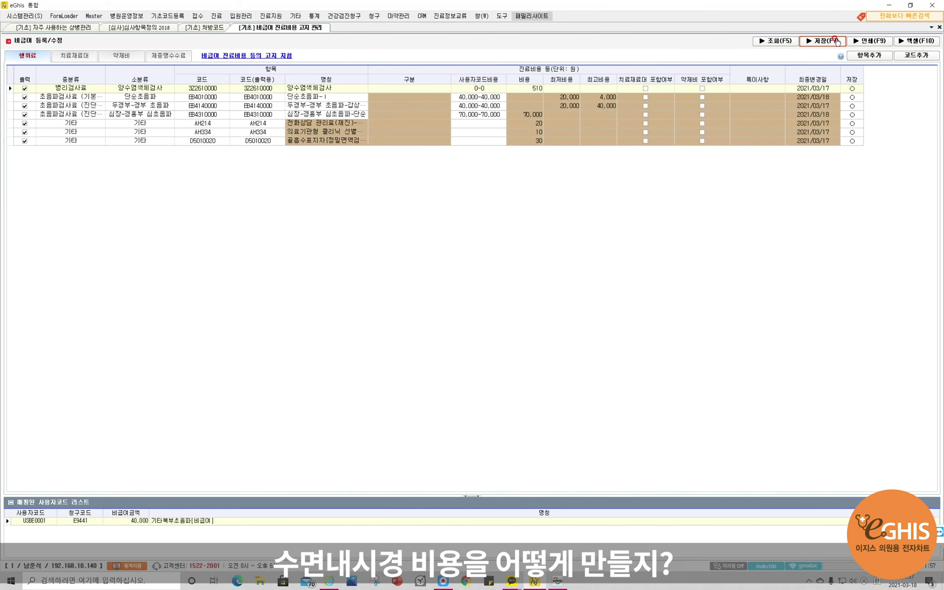
Check the 비급여코드 field of 기타복부초음파[비급여] in the 처방코드 screen and return to the 고지 관리 list
{"action": "left_click", "coordinate": [204, 27]}
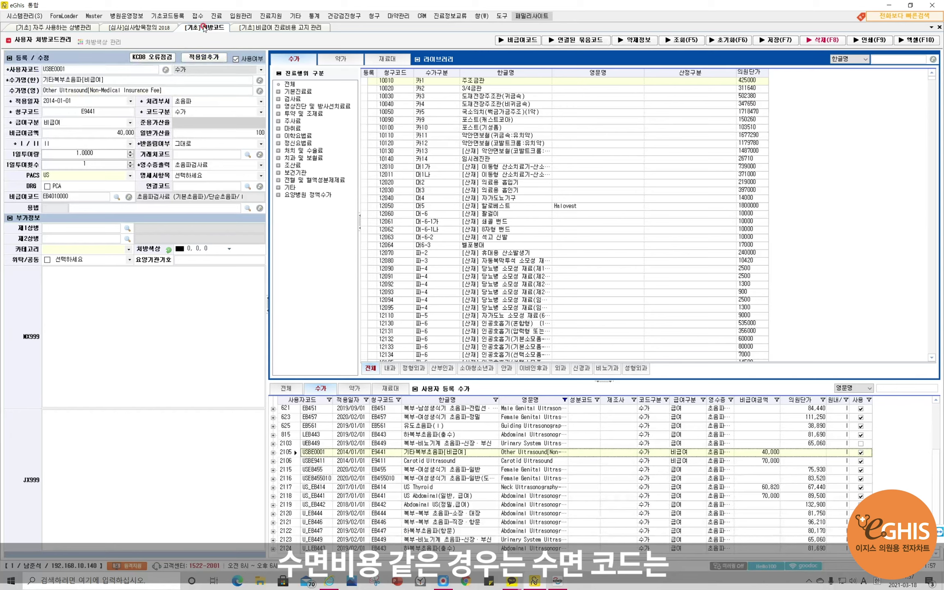
{"action": "left_click", "coordinate": [82, 194]}
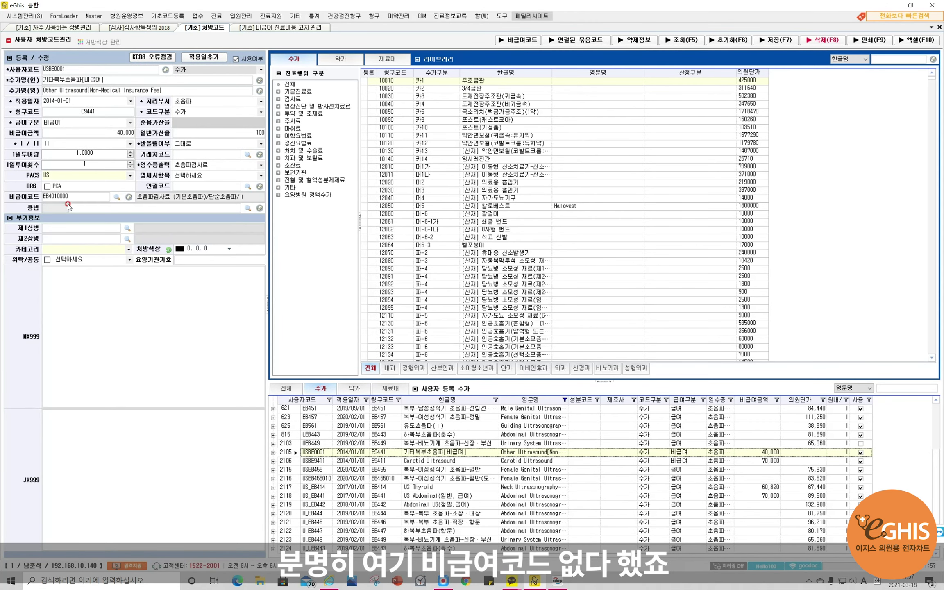
{"action": "left_click", "coordinate": [281, 27]}
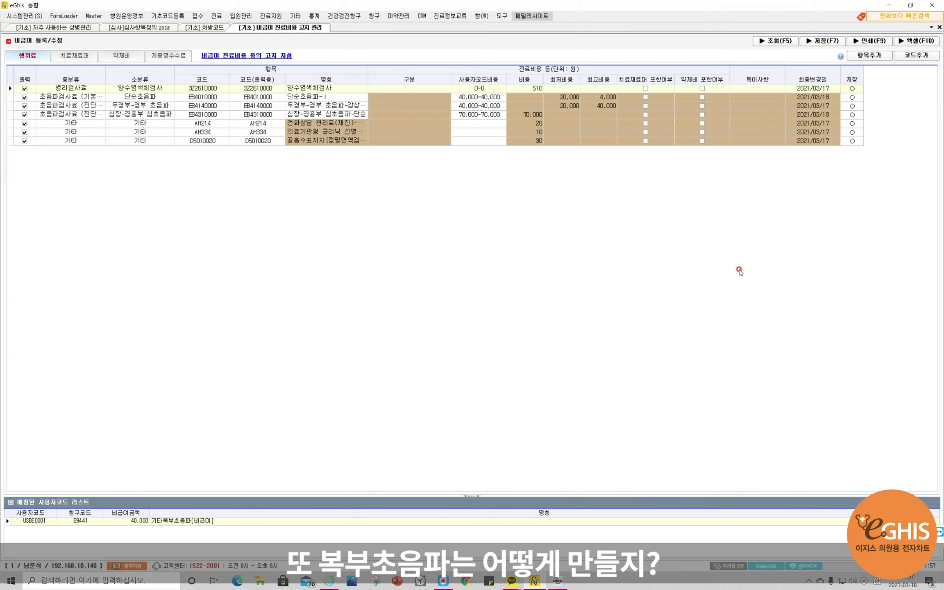
Search the codes available for 코드추가 for "ea" and add user code EA003 (진정내시경 환자관리료 III) to the 행위료 list
{"action": "left_click", "coordinate": [925, 57]}
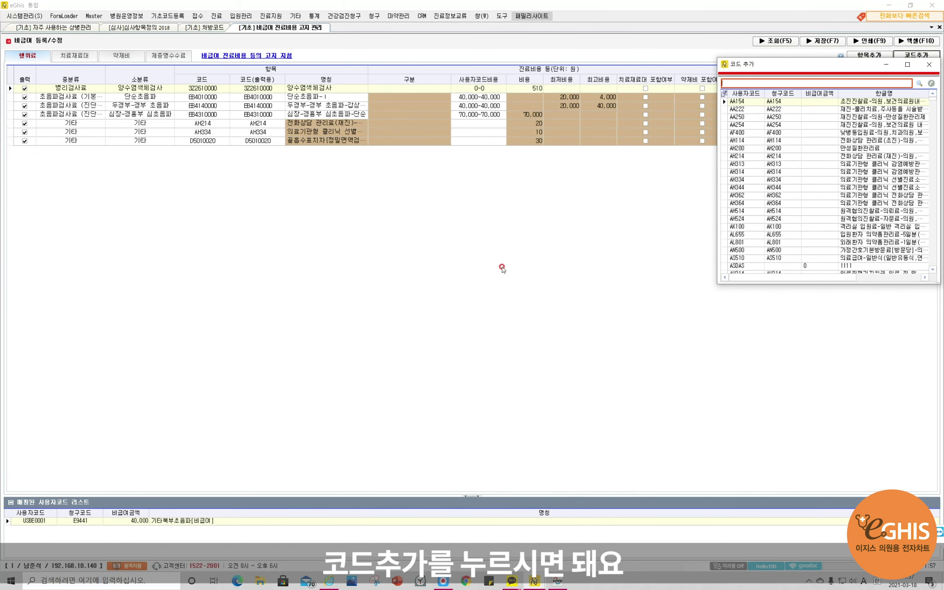
{"action": "left_click", "coordinate": [766, 81]}
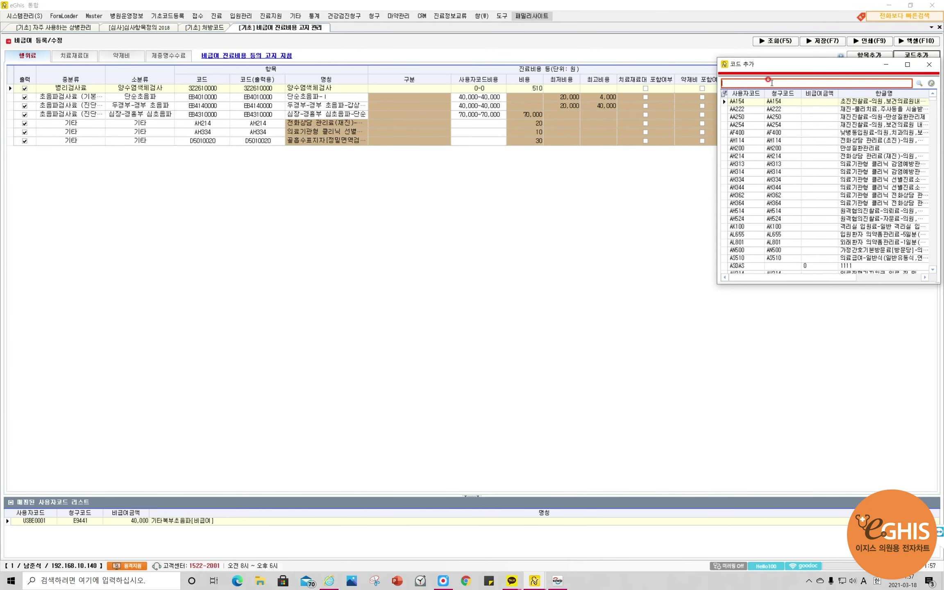
{"action": "key", "text": "BackSpace"}
{"action": "key", "text": "BackSpace"}
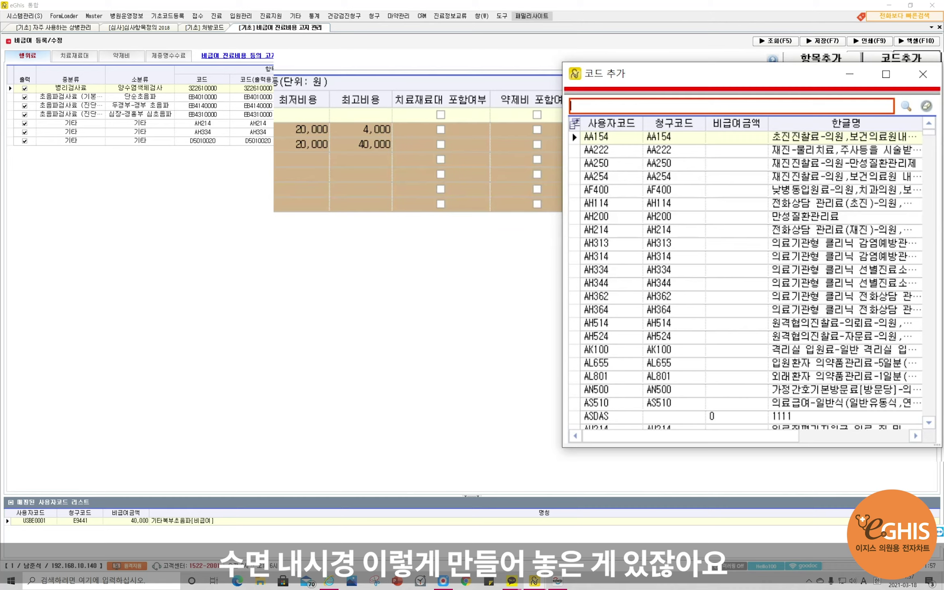
{"action": "type", "text": "수면"}
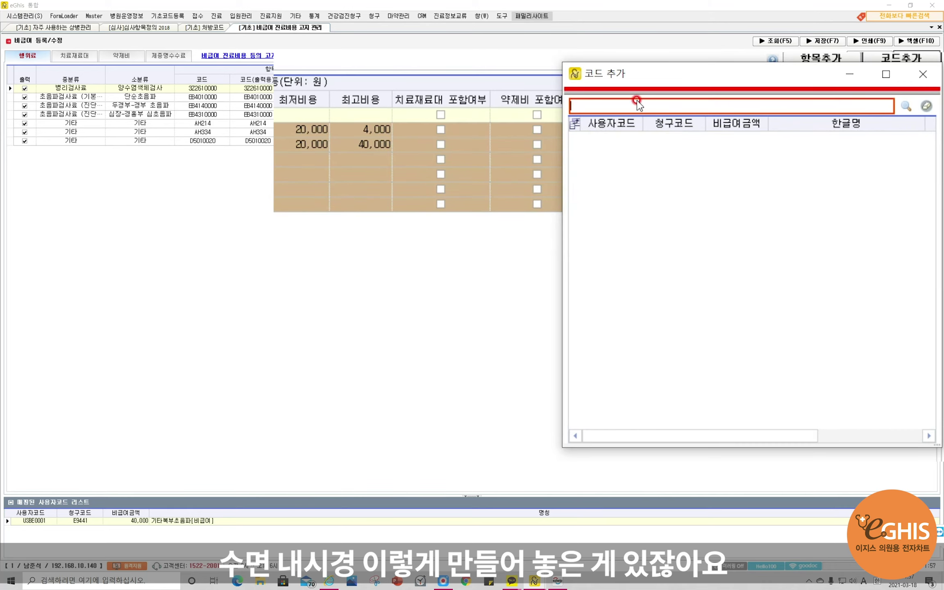
{"action": "type", "text": "ea"}
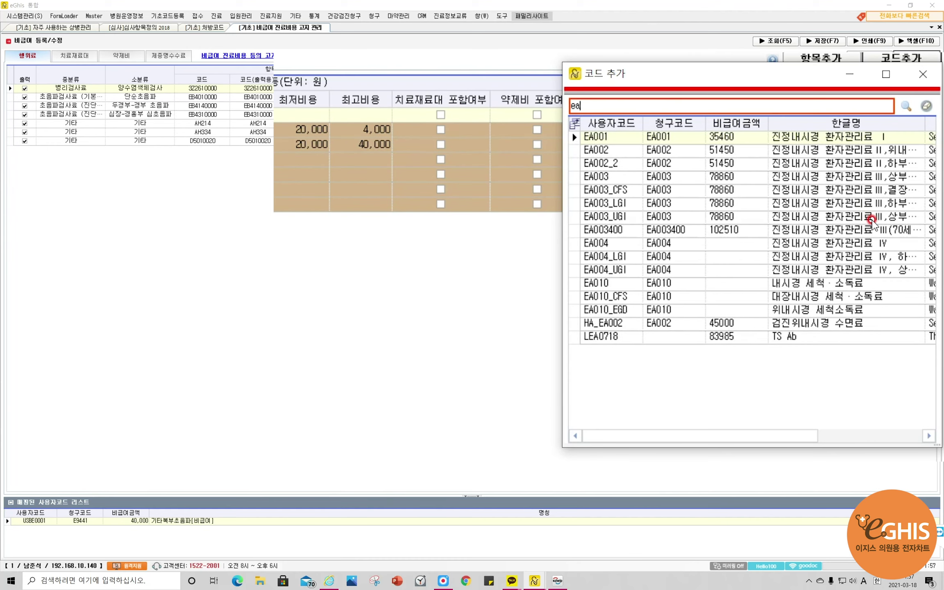
{"action": "left_click_drag", "start_coordinate": [564, 268], "coordinate": [280, 293]}
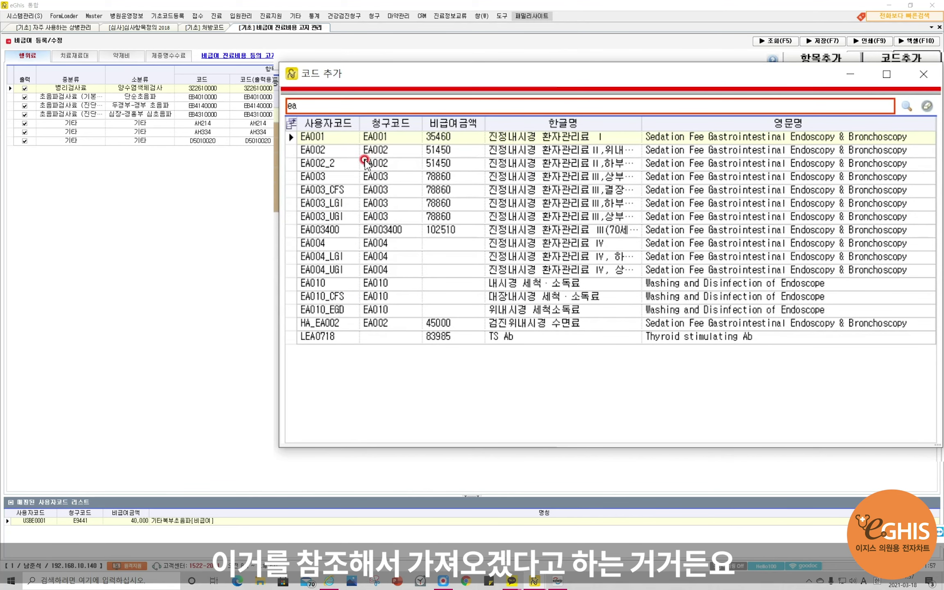
{"action": "double_click", "coordinate": [336, 161]}
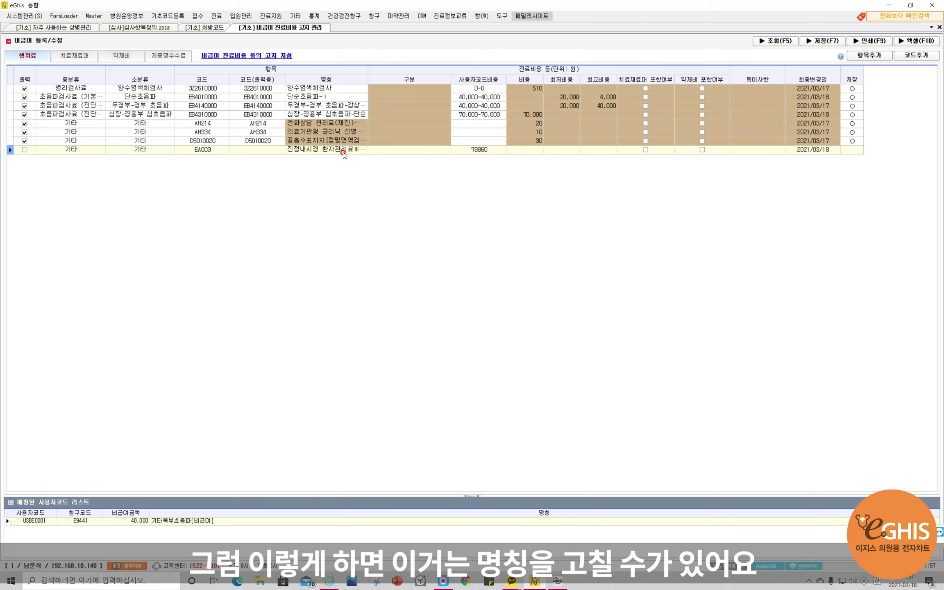
Rename the 명칭 of the added EA003 row to 대장내시경 수면료
{"action": "left_click", "coordinate": [343, 152]}
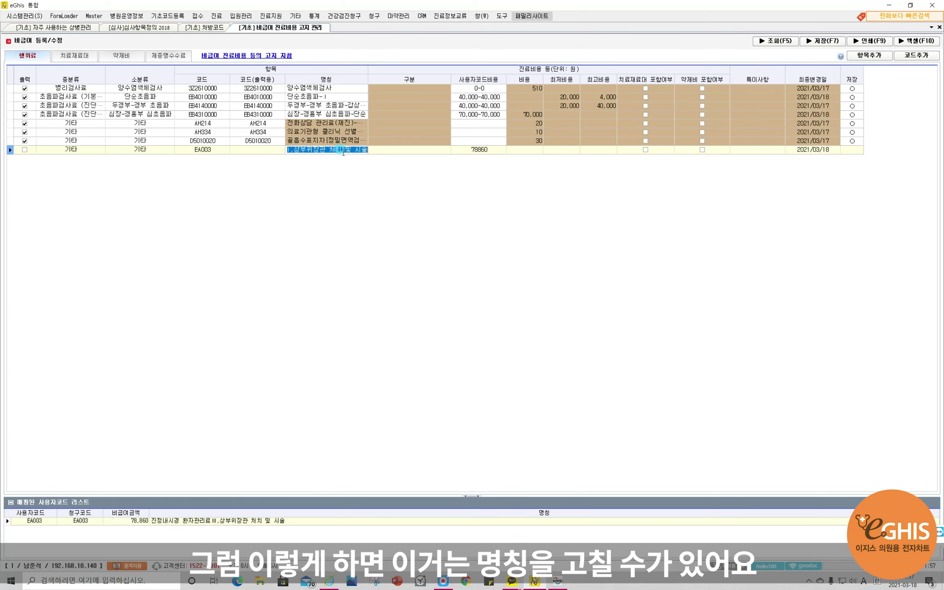
{"action": "type", "text": "e"}
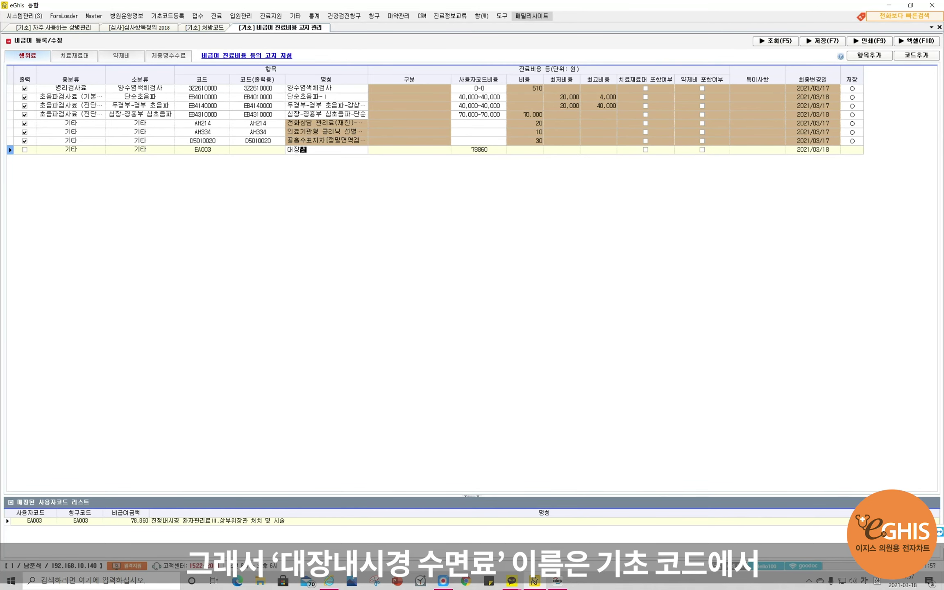
{"action": "type", "text": "장내시경 수면"}
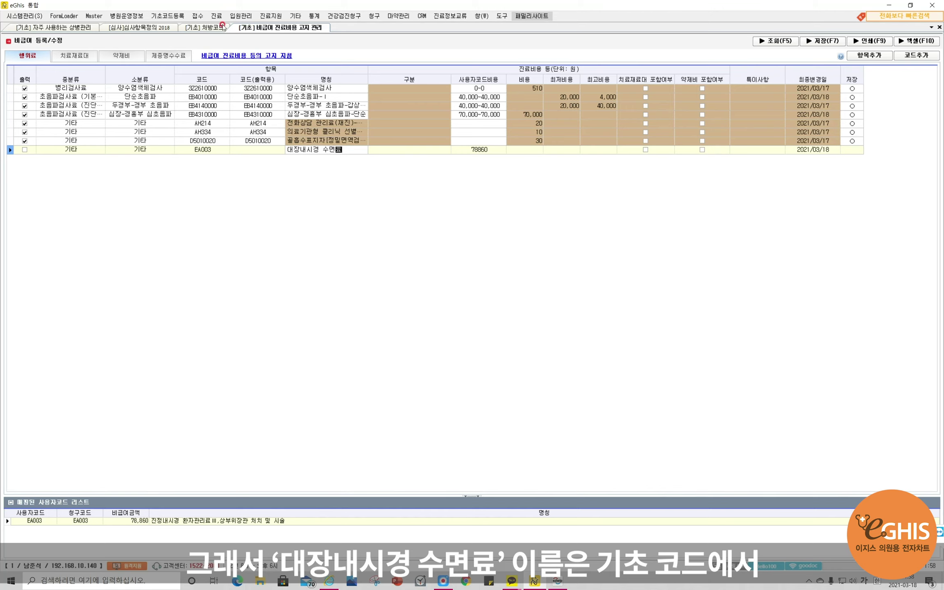
{"action": "left_click", "coordinate": [317, 107]}
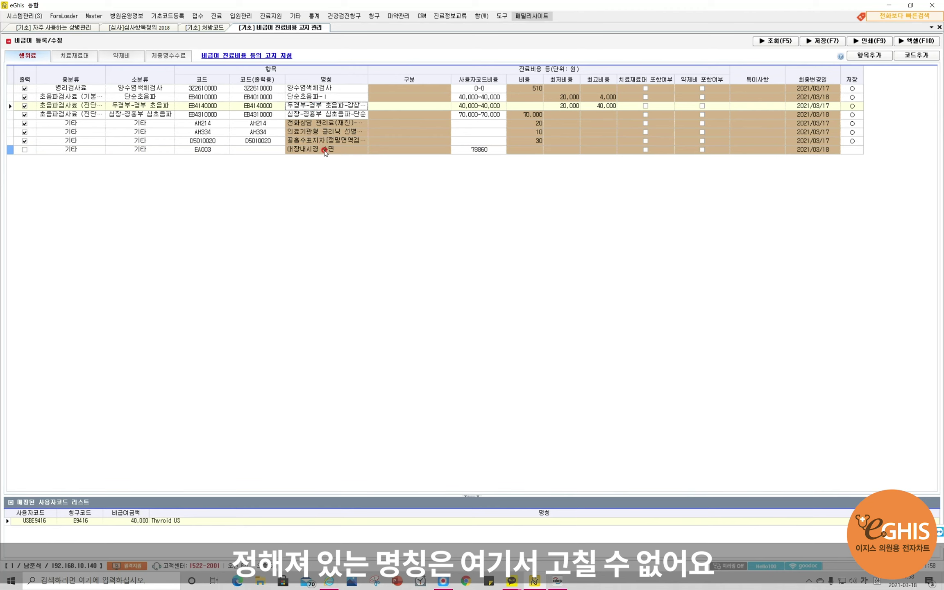
{"action": "left_click", "coordinate": [343, 150]}
{"action": "left_click", "coordinate": [343, 149]}
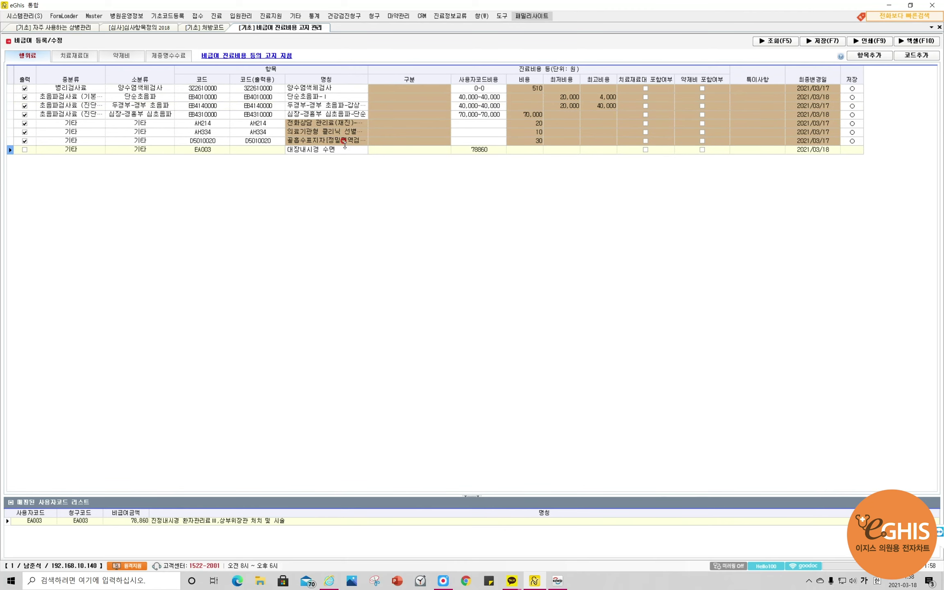
{"action": "type", "text": "료"}
{"action": "key", "text": "Right"}
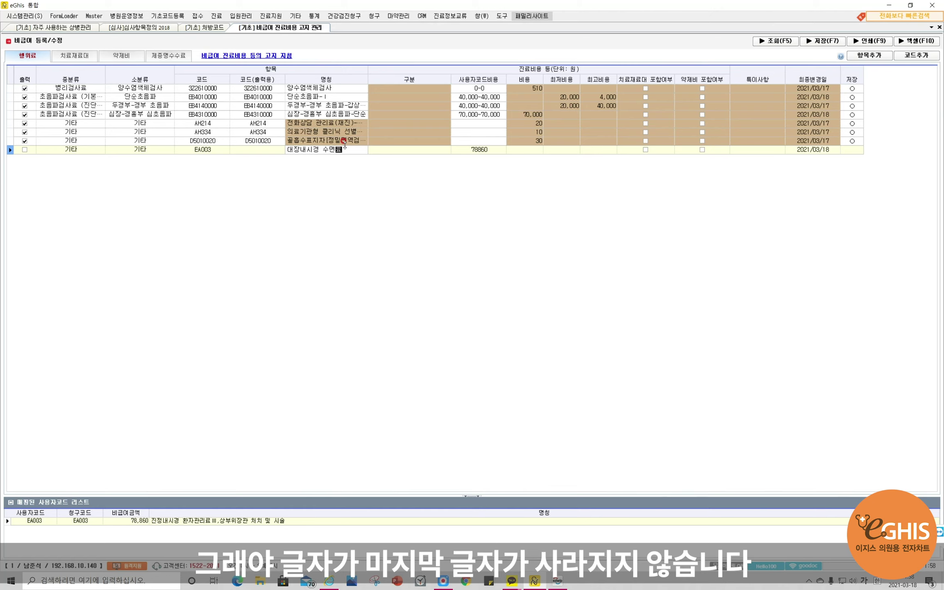
{"action": "key", "text": "Tab"}
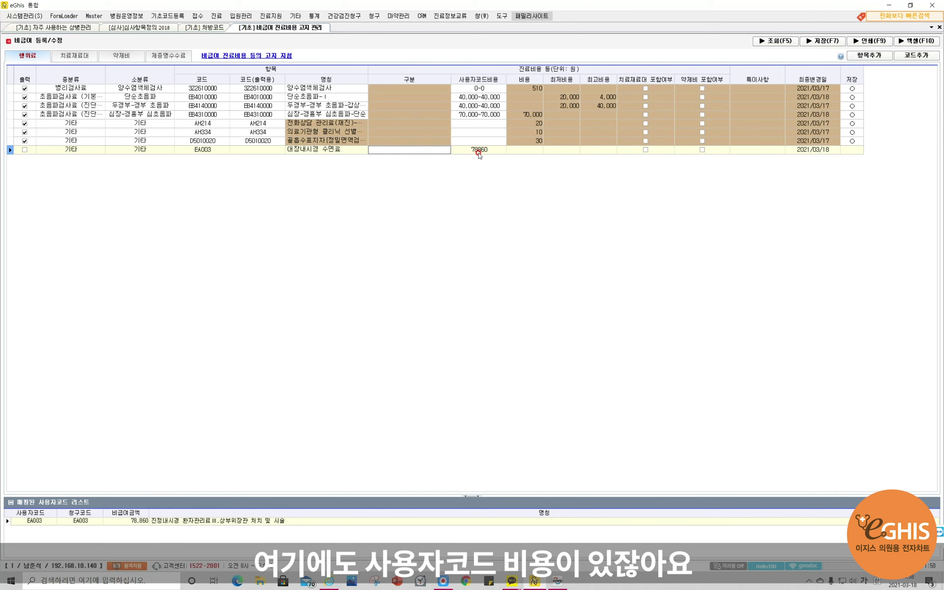
Give the 대장내시경 수면료 row 최저비용 70,000, 최고비용 100,000 and 약제비 포함여부 enabled, and save the list
{"action": "left_click", "coordinate": [570, 149]}
{"action": "type", "text": "7"}
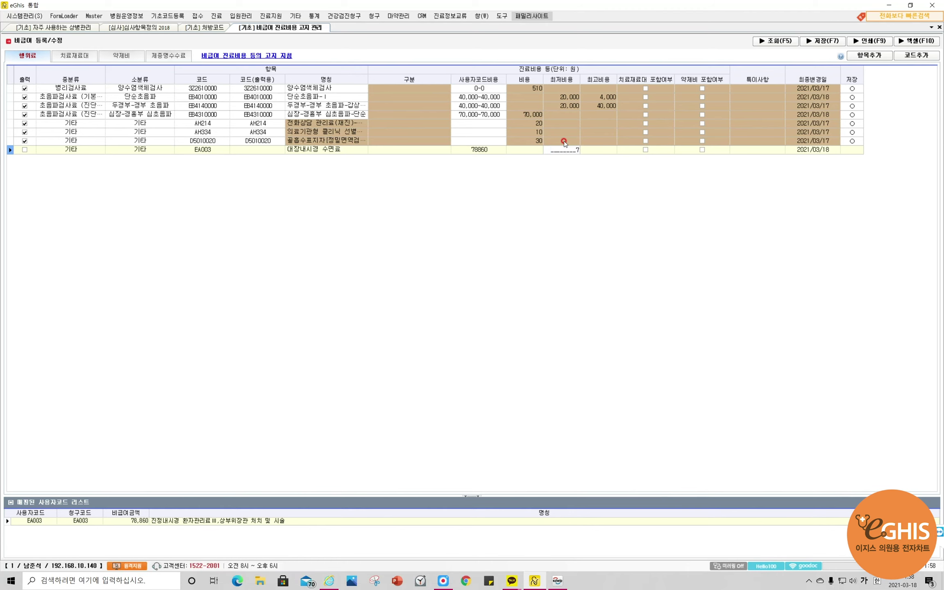
{"action": "type", "text": "0,000"}
{"action": "left_click", "coordinate": [605, 150]}
{"action": "type", "text": "100,000"}
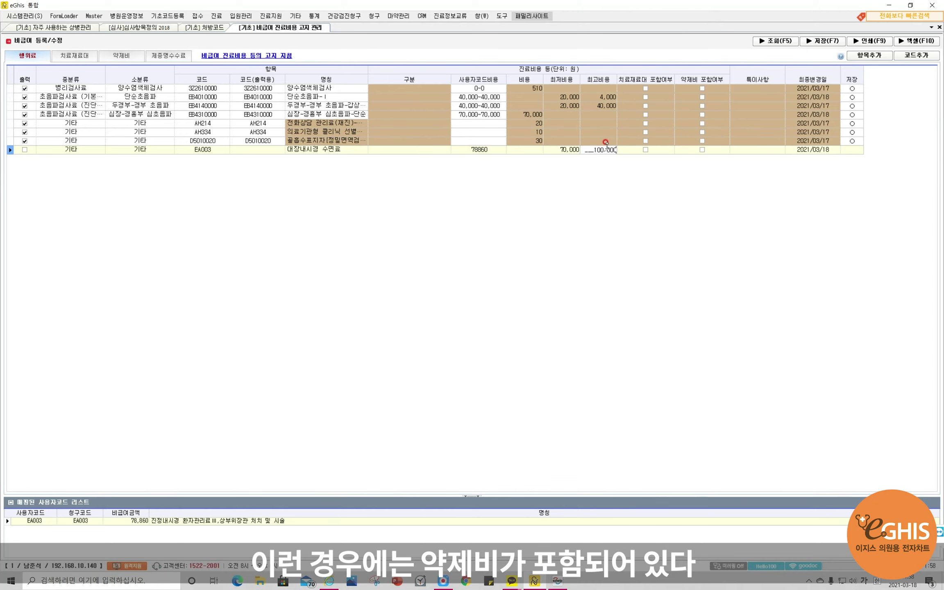
{"action": "left_click", "coordinate": [702, 150]}
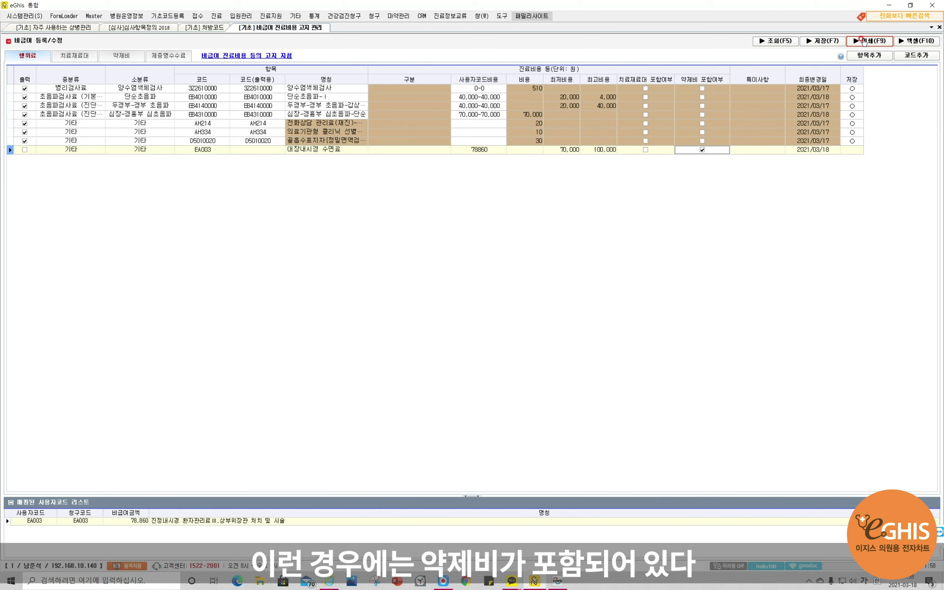
{"action": "left_click", "coordinate": [824, 41]}
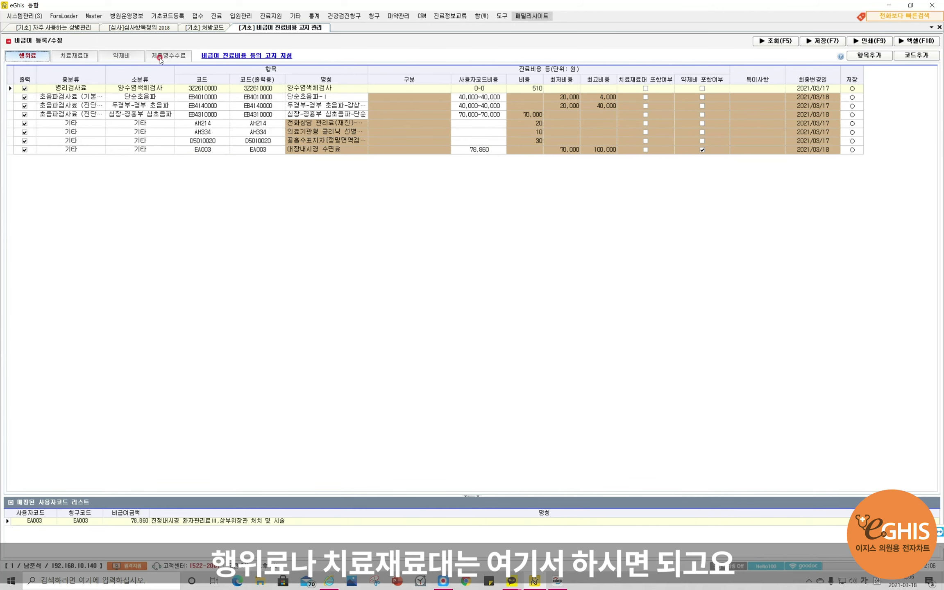
{"action": "left_click", "coordinate": [74, 56]}
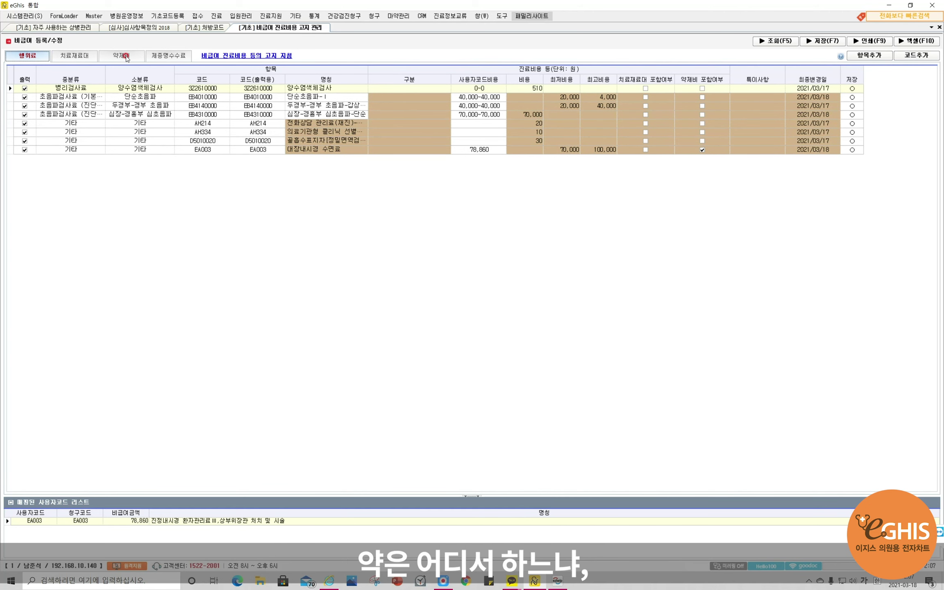
Search the codes available for 코드추가 for user code P659901460 and add it to the 약제비 list
{"action": "left_click", "coordinate": [125, 56]}
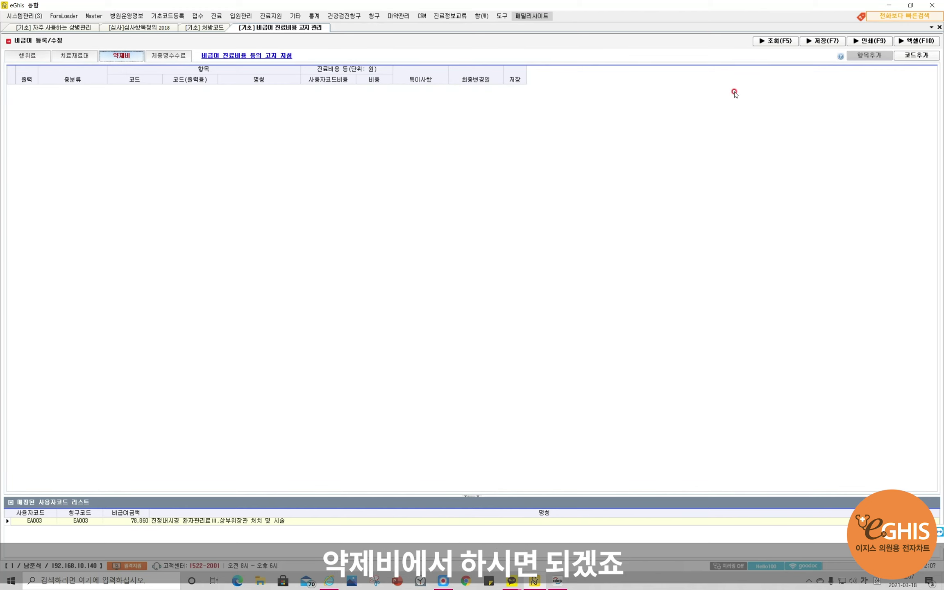
{"action": "left_click", "coordinate": [916, 56]}
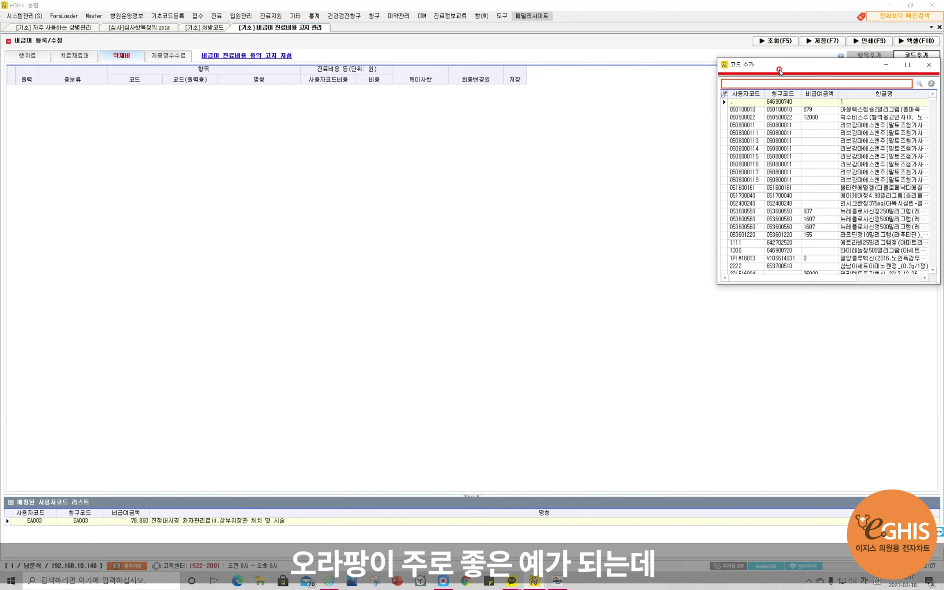
{"action": "left_click_drag", "start_coordinate": [769, 65], "coordinate": [730, 108]}
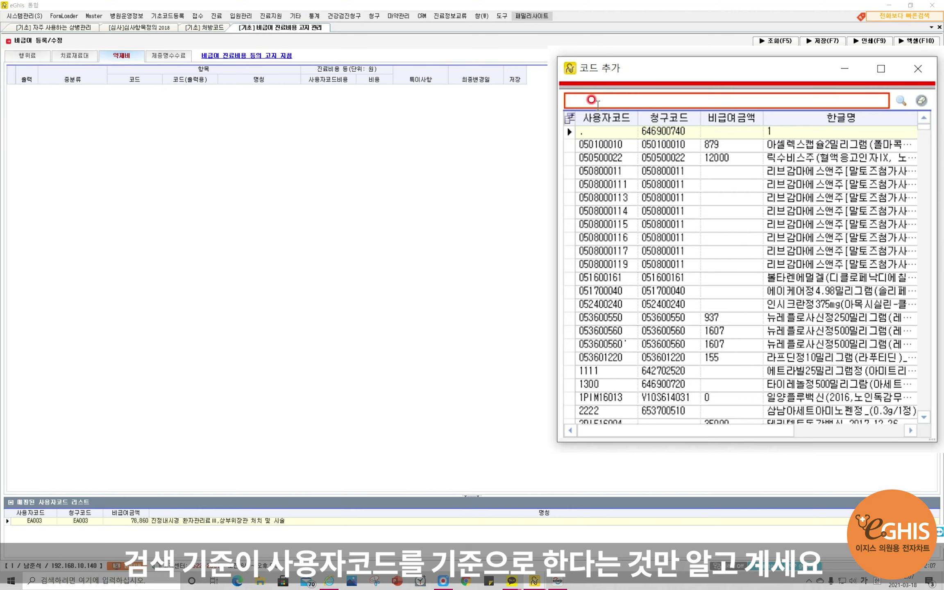
{"action": "right_click", "coordinate": [593, 101]}
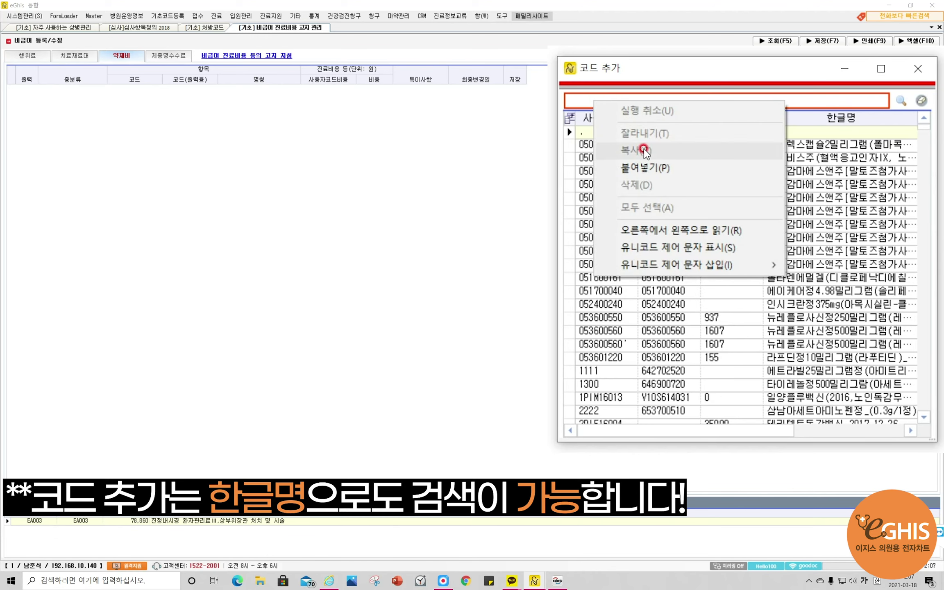
{"action": "left_click", "coordinate": [646, 167]}
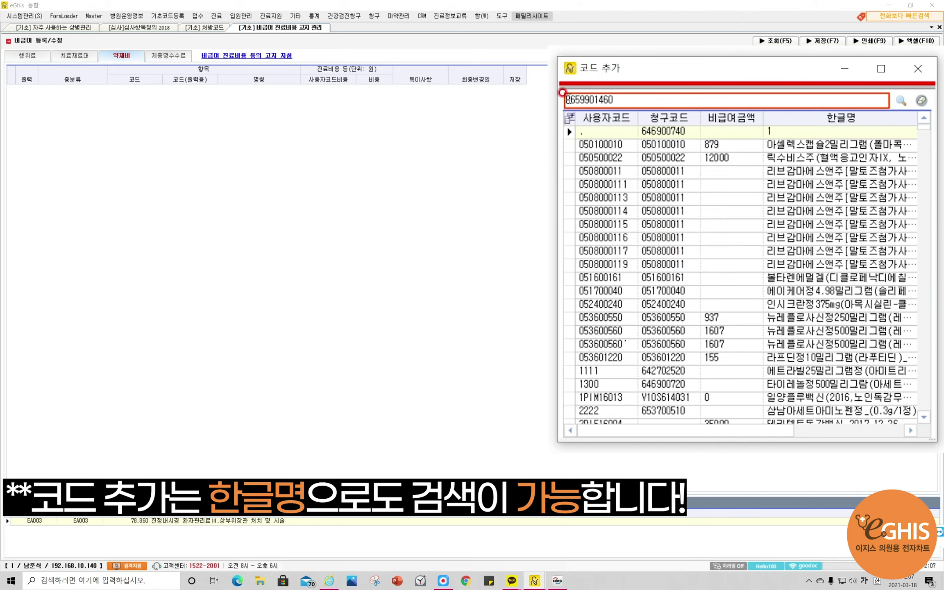
{"action": "key", "text": "Return"}
{"action": "key", "text": "Return"}
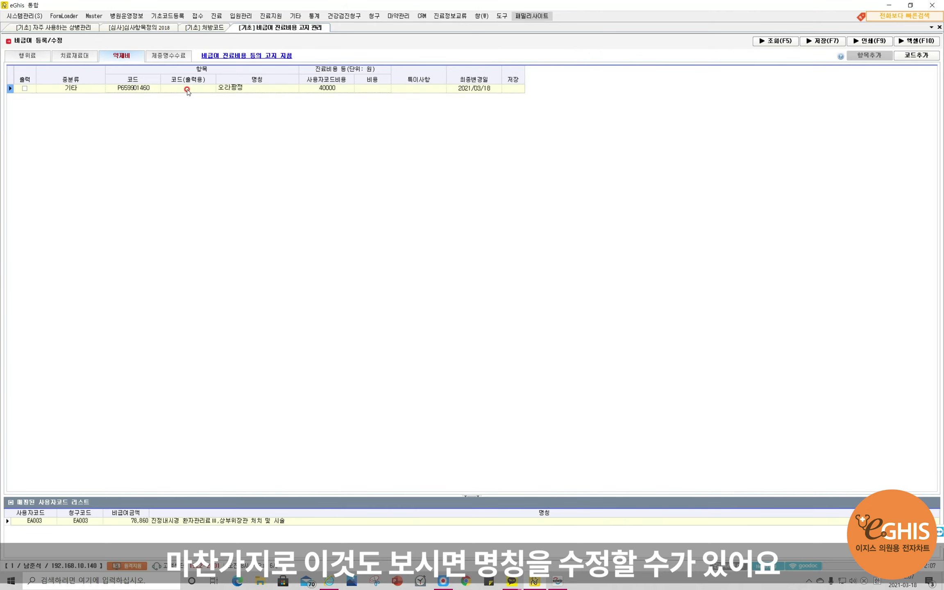
Rename the 명칭 of the added P659901460 row to 오라팡(대장정결제)
{"action": "left_click", "coordinate": [188, 89]}
{"action": "left_click", "coordinate": [250, 87]}
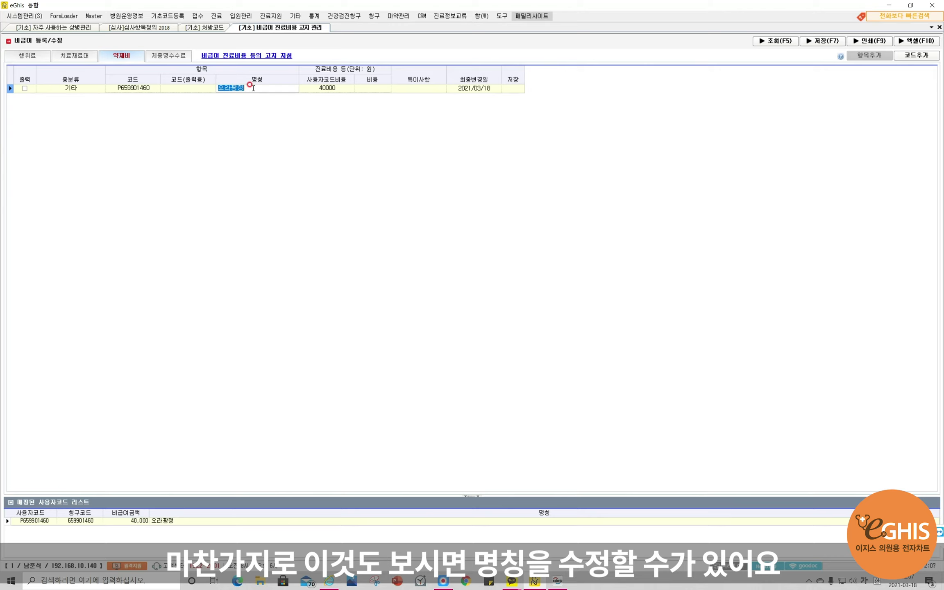
{"action": "left_click", "coordinate": [253, 88]}
{"action": "key", "text": "BackSpace"}
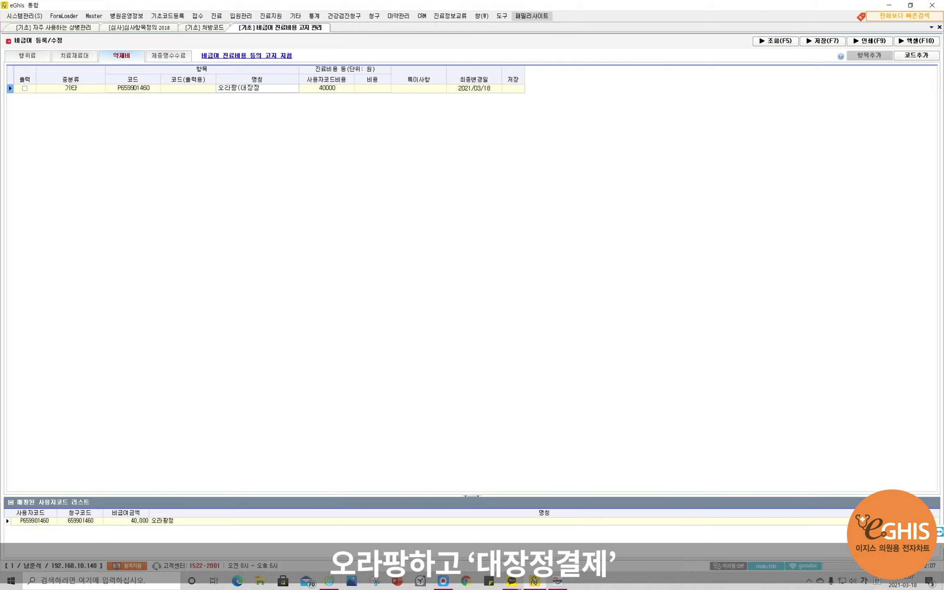
{"action": "left_click", "coordinate": [236, 87]}
{"action": "left_click", "coordinate": [255, 88]}
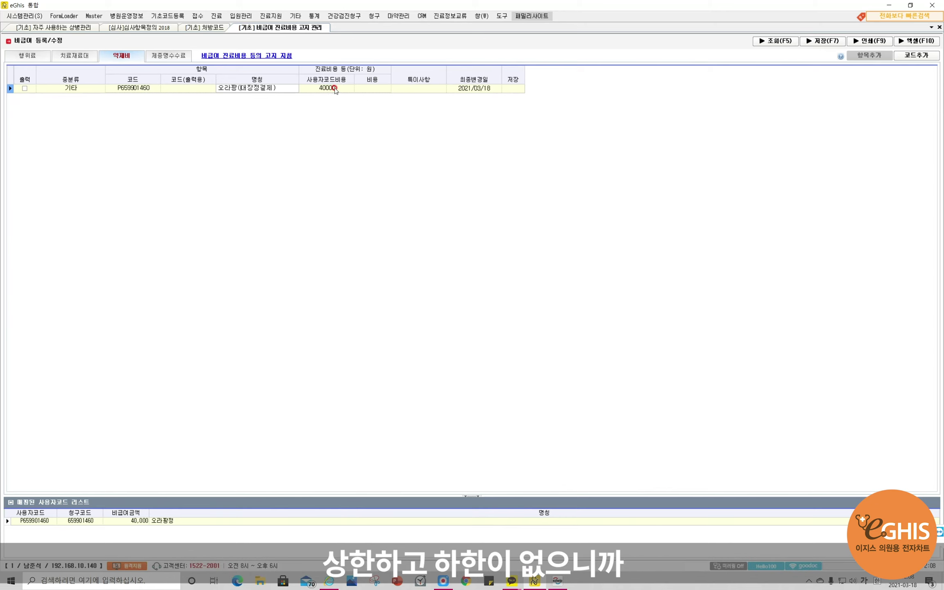
Set the 비용 of the 오라팡(대장정결제) row to 40,000 and save the 약제비 list
{"action": "left_click", "coordinate": [375, 88]}
{"action": "type", "text": "40"}
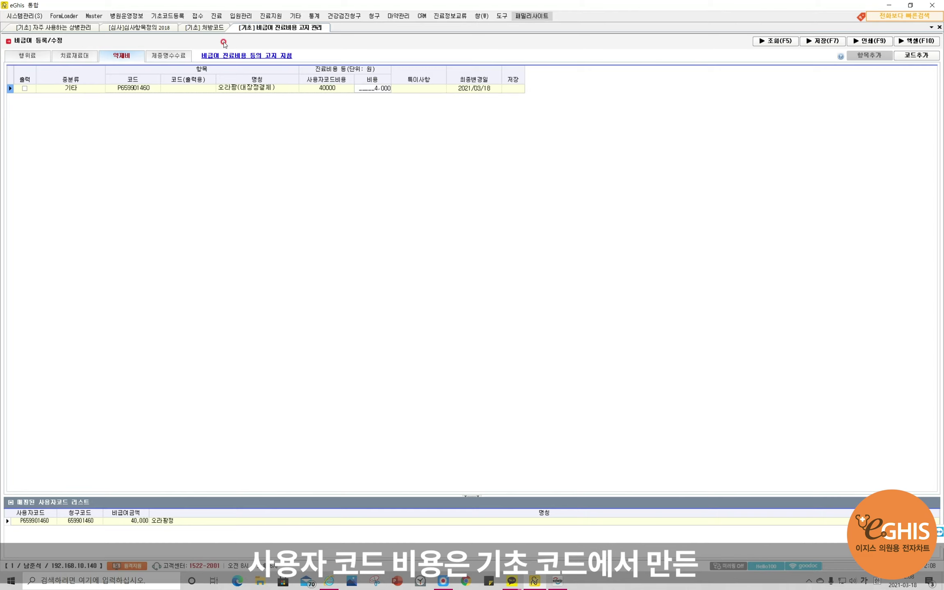
{"action": "left_click", "coordinate": [209, 28]}
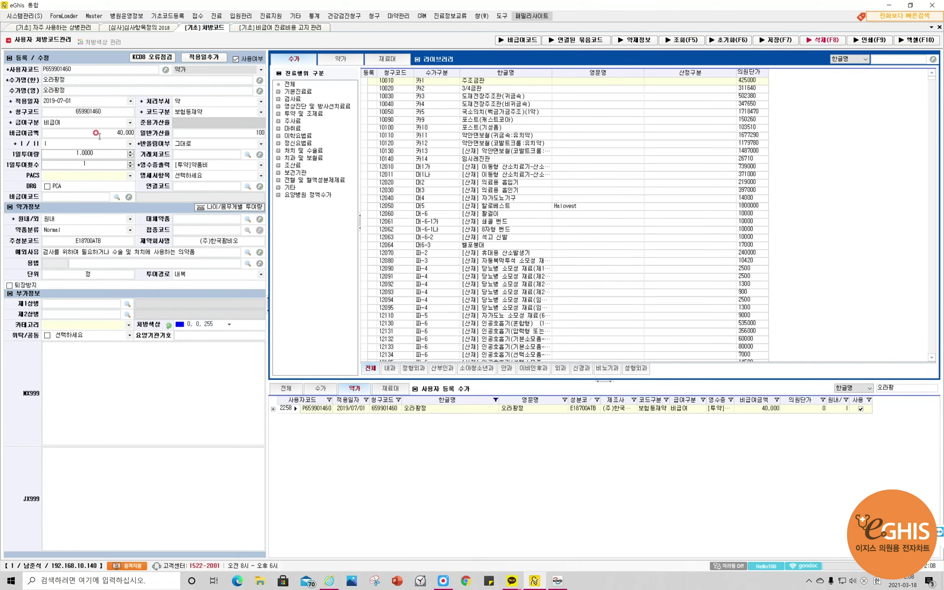
{"action": "left_click", "coordinate": [271, 29]}
{"action": "left_click", "coordinate": [376, 86]}
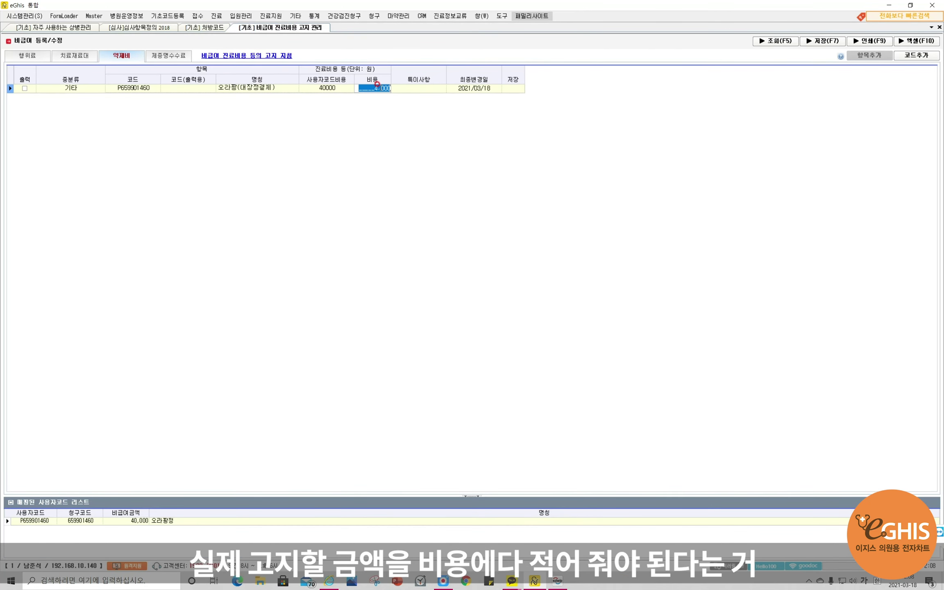
{"action": "type", "text": "4,000"}
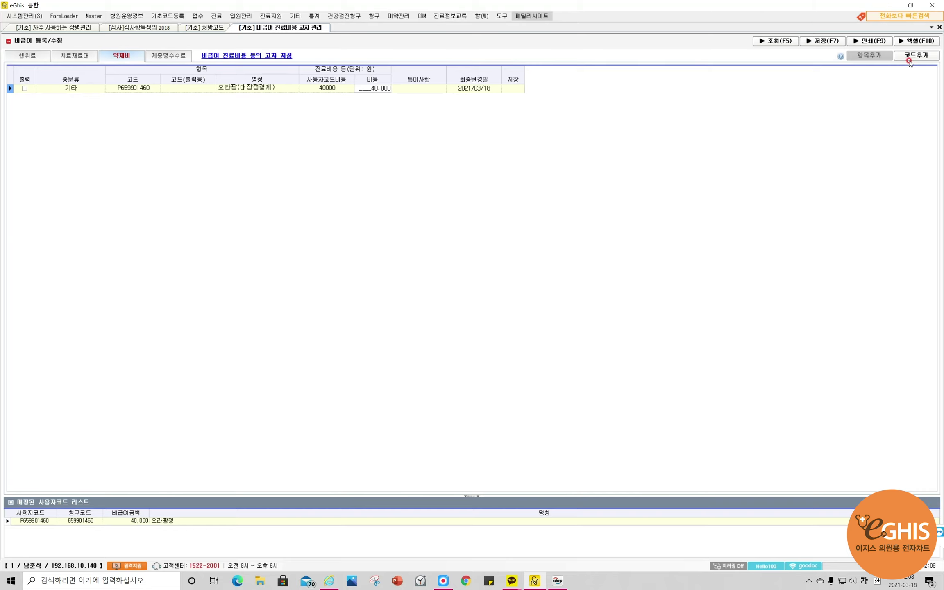
{"action": "left_click", "coordinate": [824, 41]}
{"action": "left_click", "coordinate": [512, 324]}
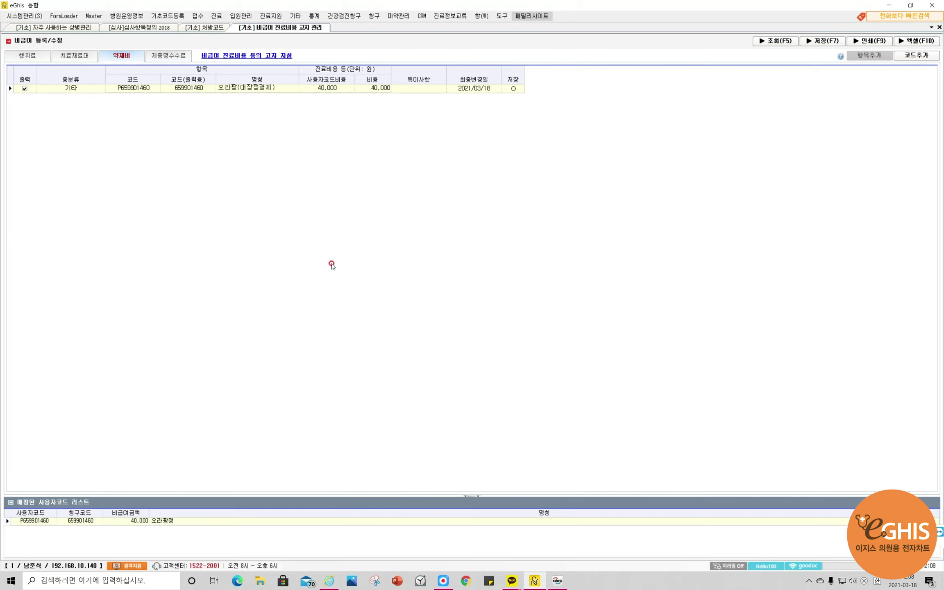
Switch to the 제증명수수료 list, then search the registered 처방코드 entries for 통원확인서 and open 통원확인서,일반
{"action": "left_click", "coordinate": [173, 58]}
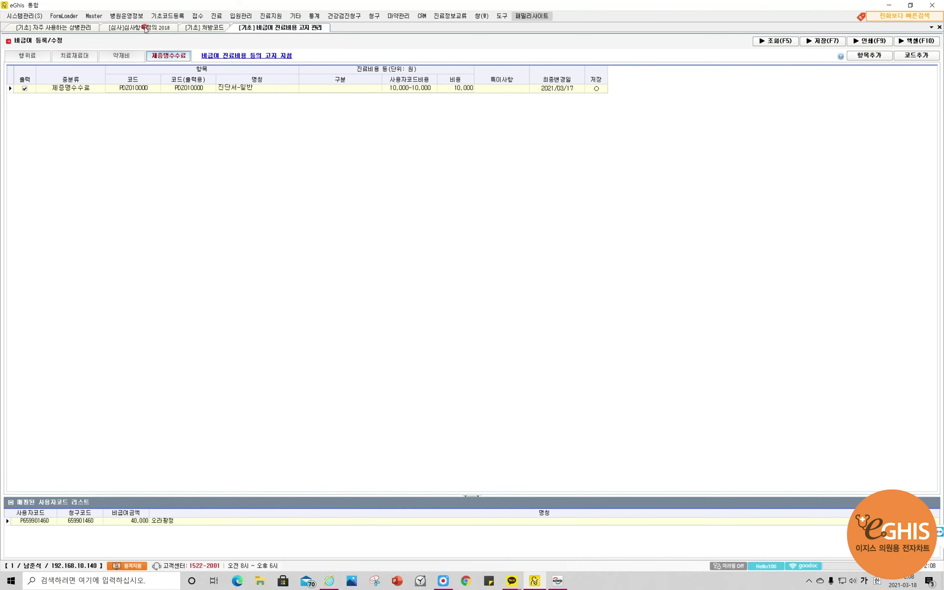
{"action": "left_click", "coordinate": [206, 27]}
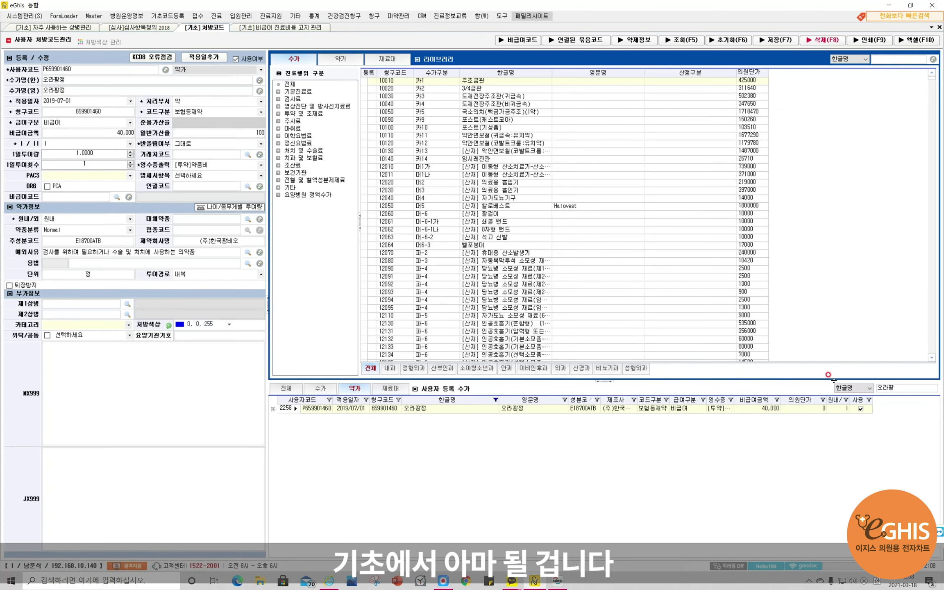
{"action": "left_click", "coordinate": [898, 388]}
{"action": "type", "text": "수술"}
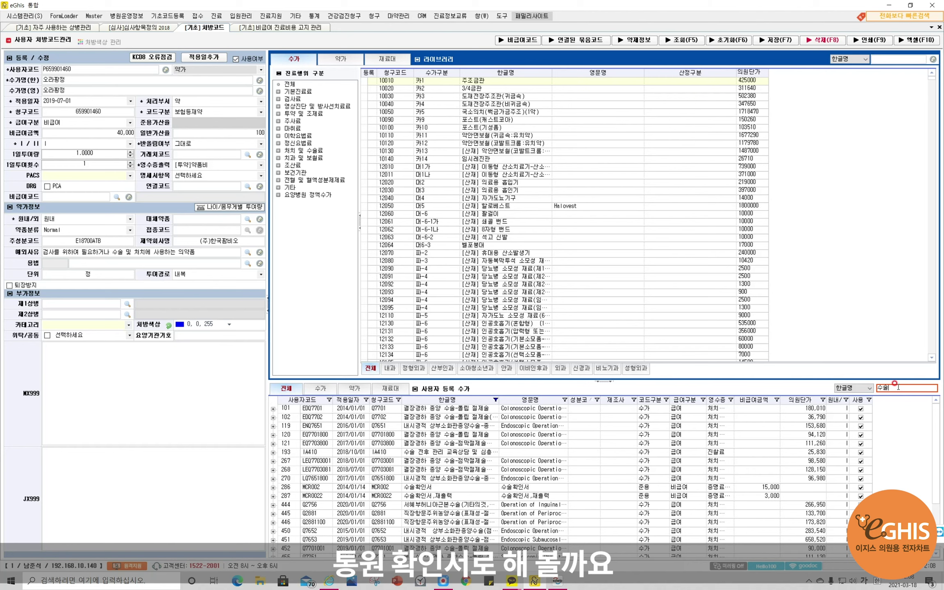
{"action": "key", "text": "BackSpace"}
{"action": "key", "text": "BackSpace"}
{"action": "type", "text": "통원확"}
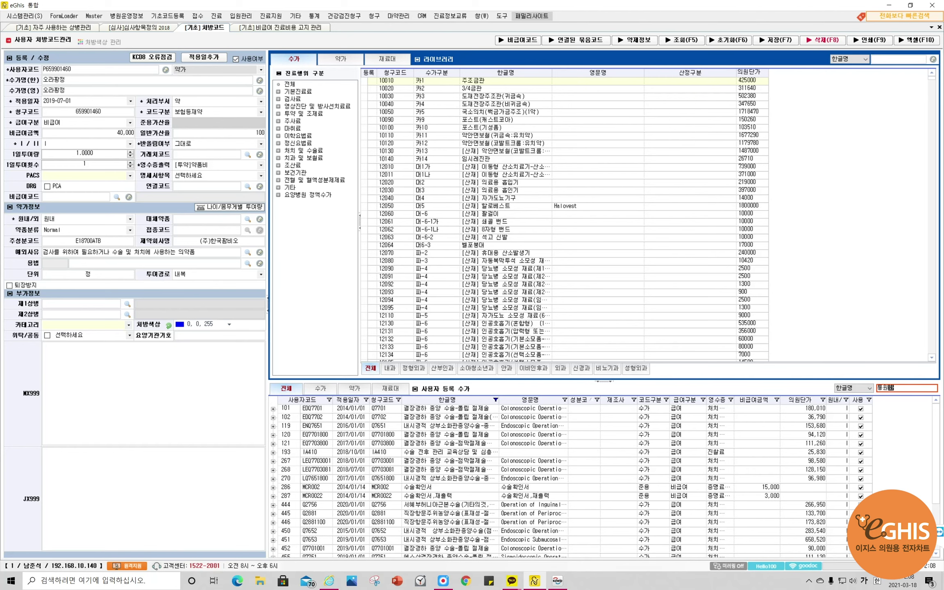
{"action": "key", "text": "Return"}
{"action": "left_click", "coordinate": [441, 417]}
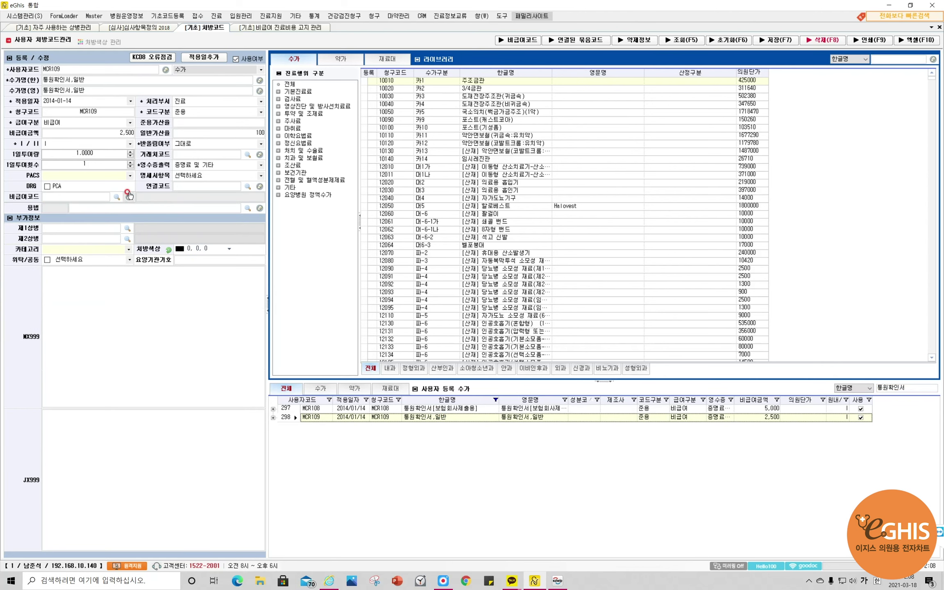
Look through the 제증명수수료 category for 증명서 items in the 비급여 항목 매핑 of 통원확인서,일반 and close it
{"action": "left_click", "coordinate": [117, 197]}
{"action": "scroll", "coordinate": [183, 289], "scroll_direction": "up", "scroll_amount": 3}
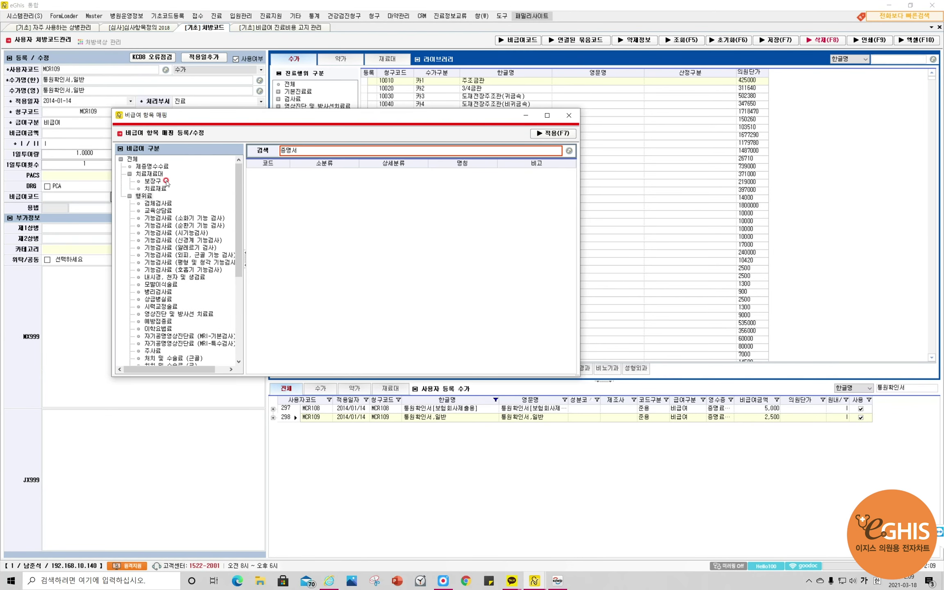
{"action": "left_click", "coordinate": [150, 167]}
{"action": "left_click", "coordinate": [382, 194]}
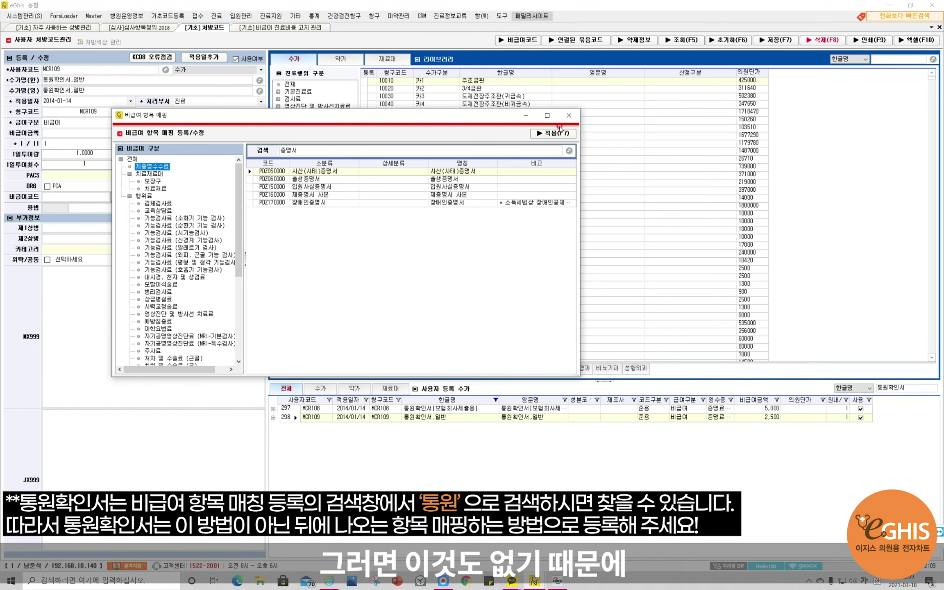
{"action": "left_click", "coordinate": [569, 115]}
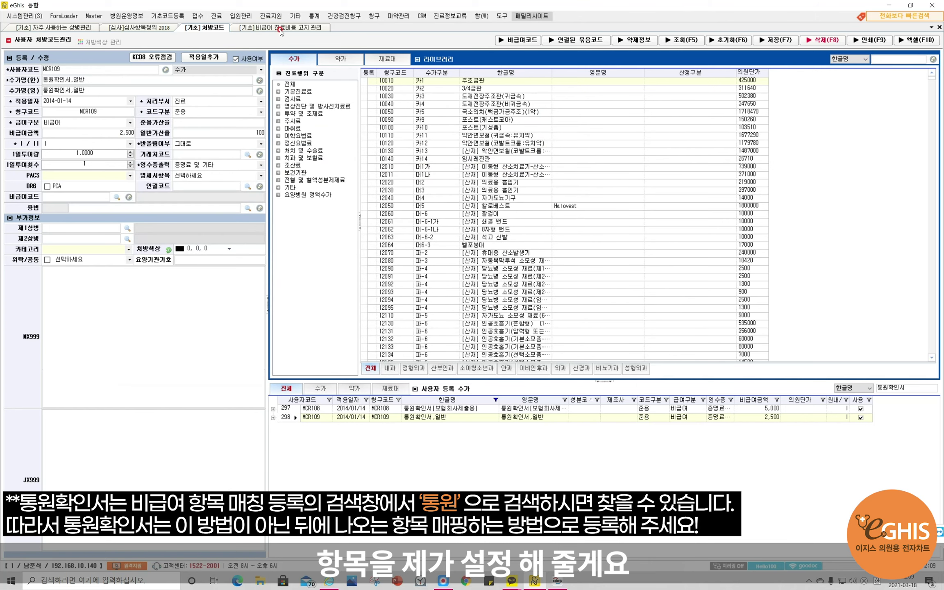
{"action": "left_click", "coordinate": [281, 27]}
{"action": "left_click", "coordinate": [916, 54]}
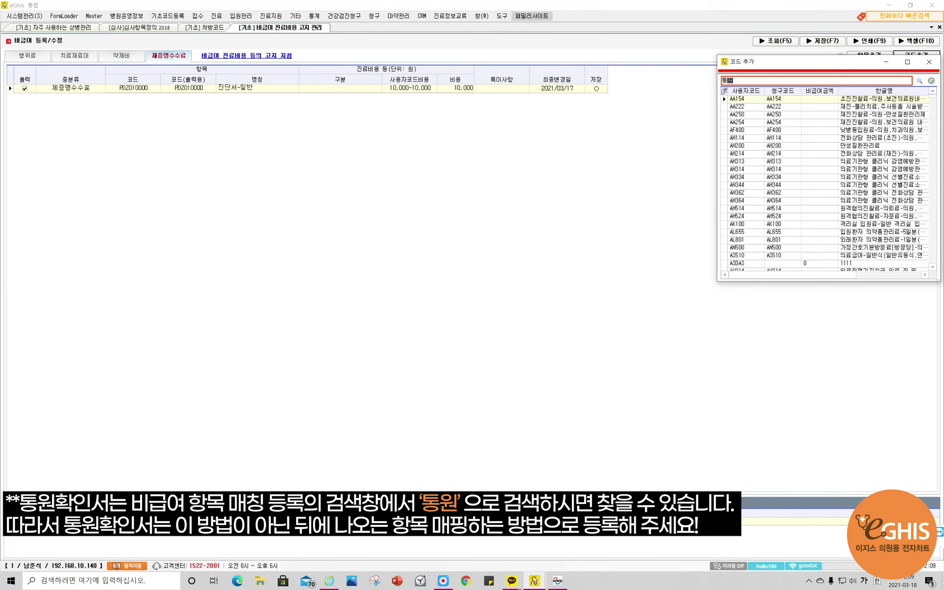
{"action": "key", "text": "Return"}
{"action": "left_click", "coordinate": [929, 61]}
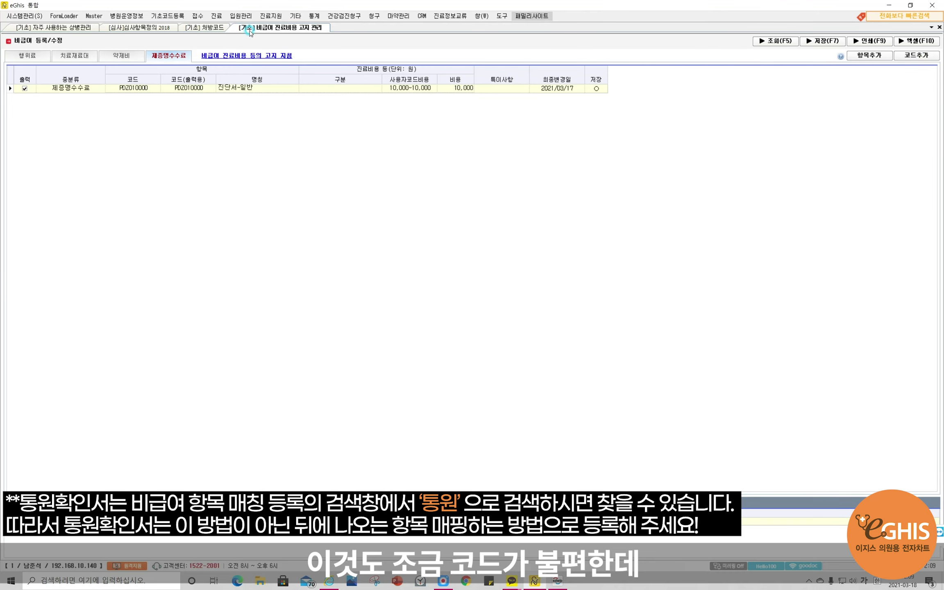
Copy user code MCR109 of 통원확인서,일반 from 처방코드 and add that code to the 제증명수수료 list through 코드추가
{"action": "left_click", "coordinate": [209, 28]}
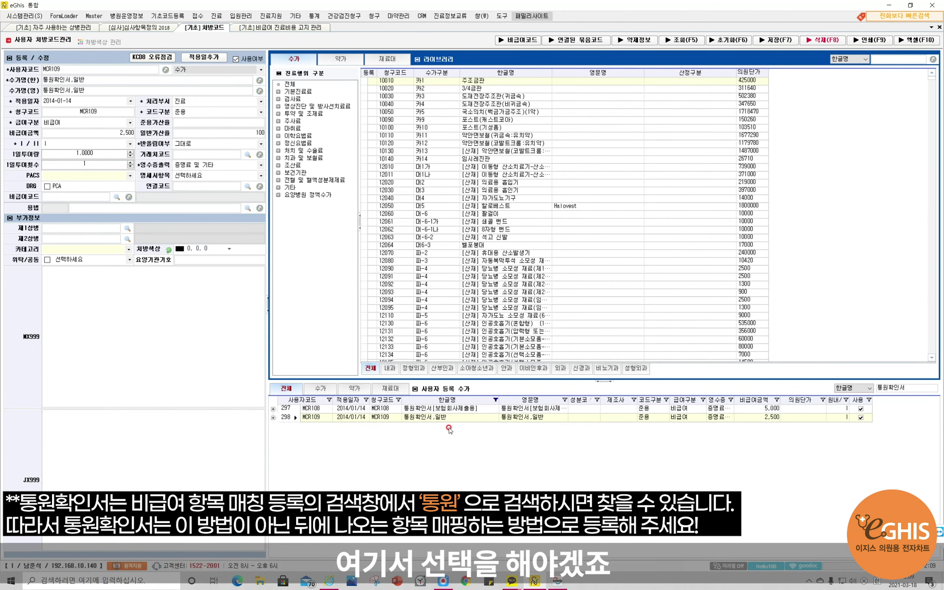
{"action": "left_click", "coordinate": [438, 417]}
{"action": "left_click", "coordinate": [60, 67]}
{"action": "key", "text": "ctrl+c"}
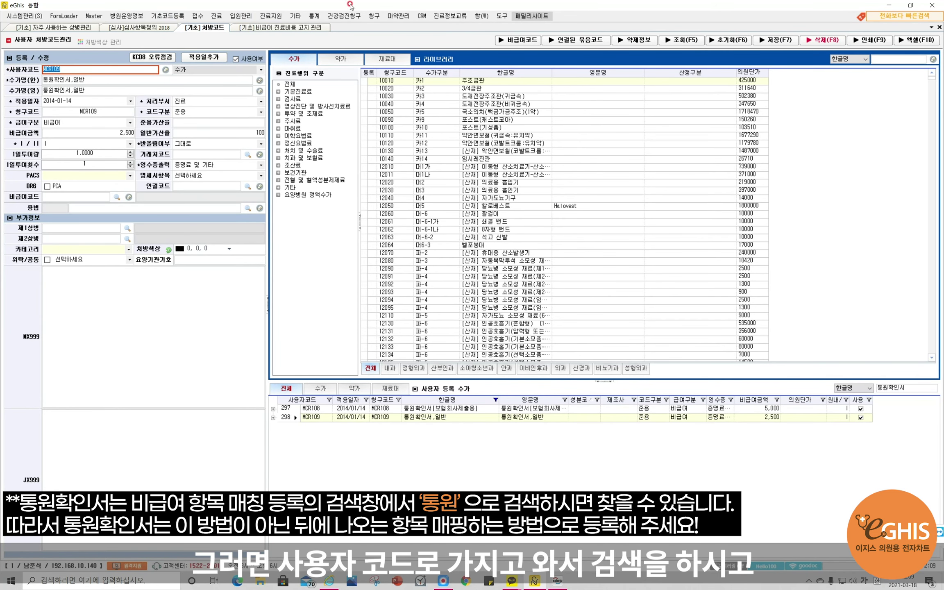
{"action": "left_click", "coordinate": [292, 28]}
{"action": "left_click", "coordinate": [901, 55]}
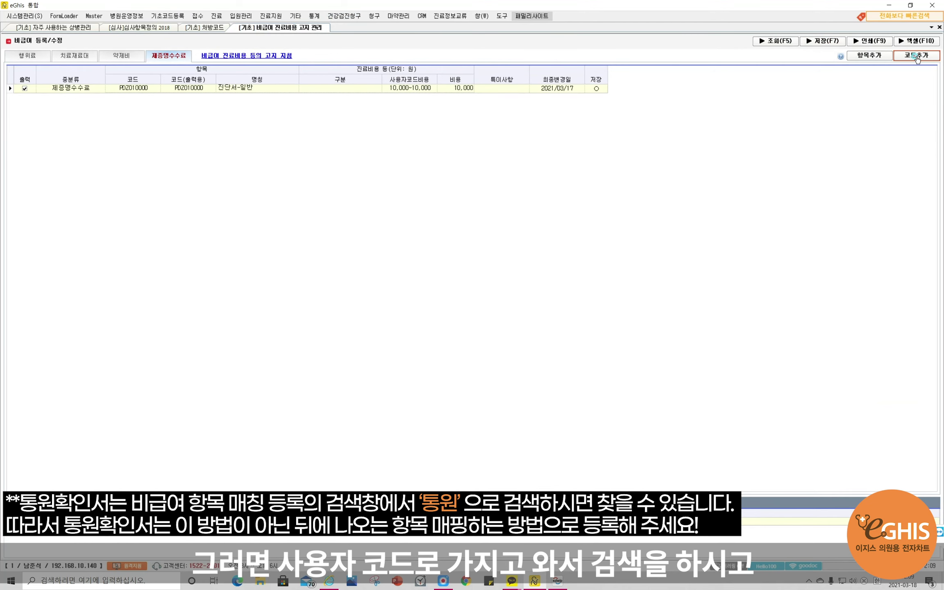
{"action": "right_click", "coordinate": [732, 83]}
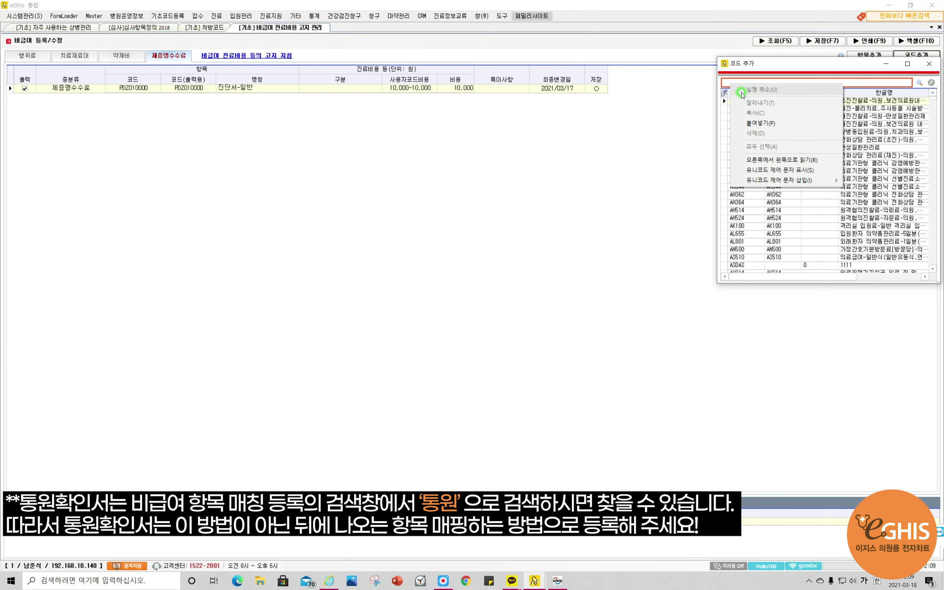
{"action": "left_click", "coordinate": [758, 123]}
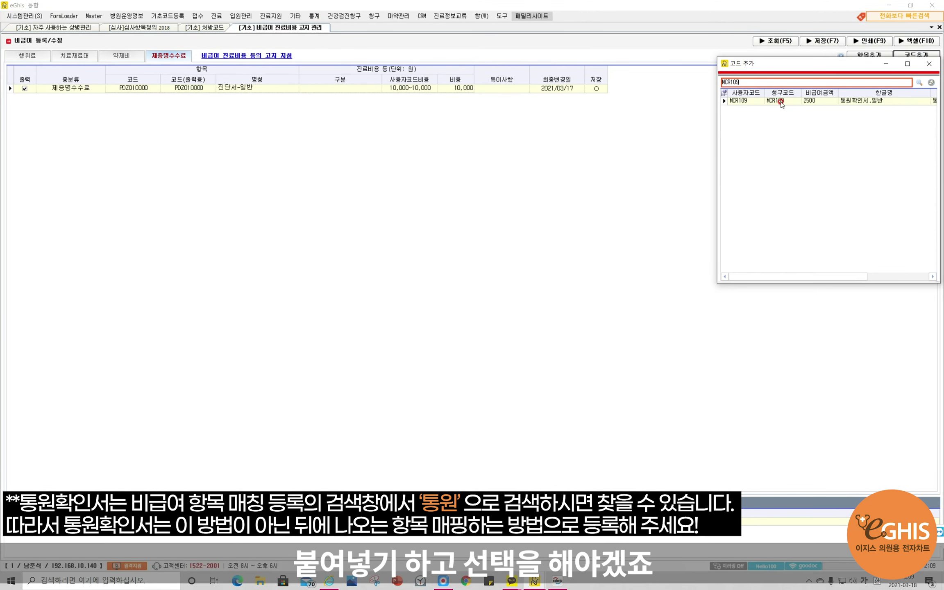
{"action": "double_click", "coordinate": [780, 102]}
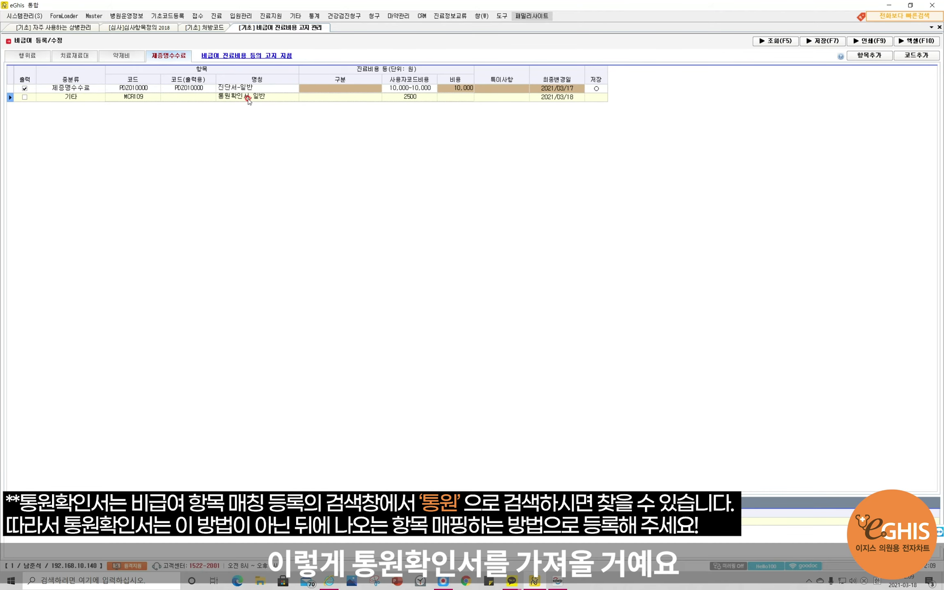
Set the 비용 of the 통원확인서,일반 row to 2,500 in the 제증명수수료 list
{"action": "left_click", "coordinate": [75, 97]}
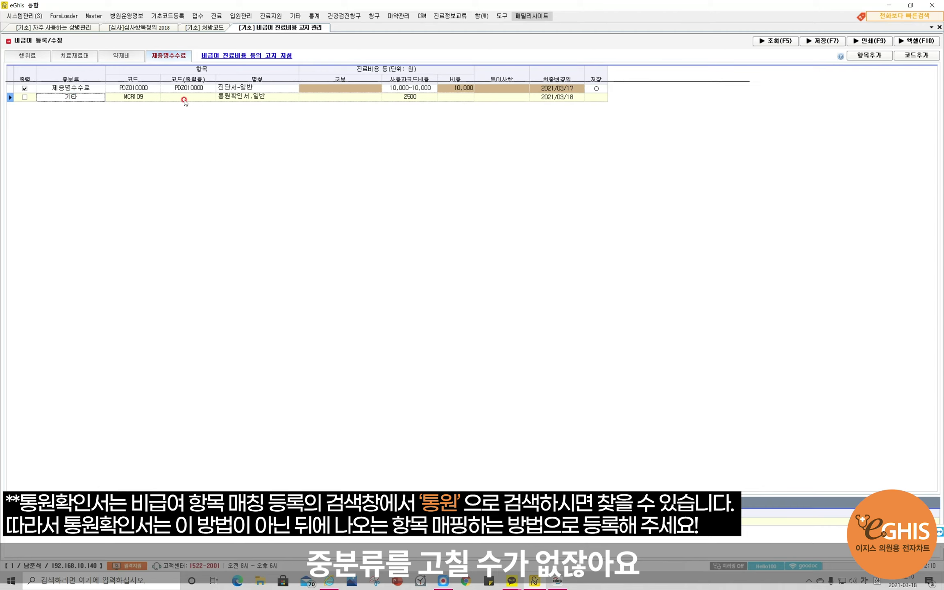
{"action": "left_click", "coordinate": [80, 99]}
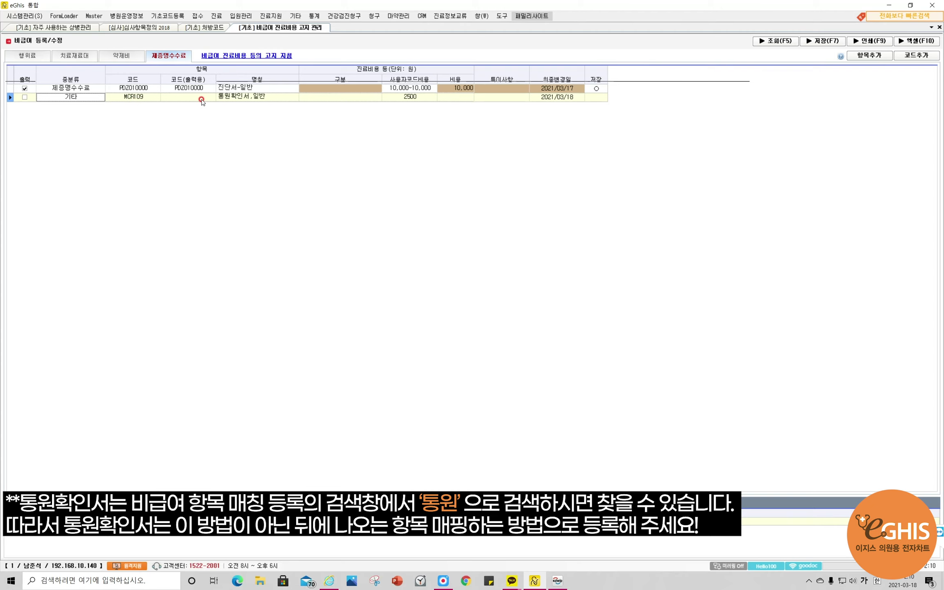
{"action": "left_click", "coordinate": [335, 98]}
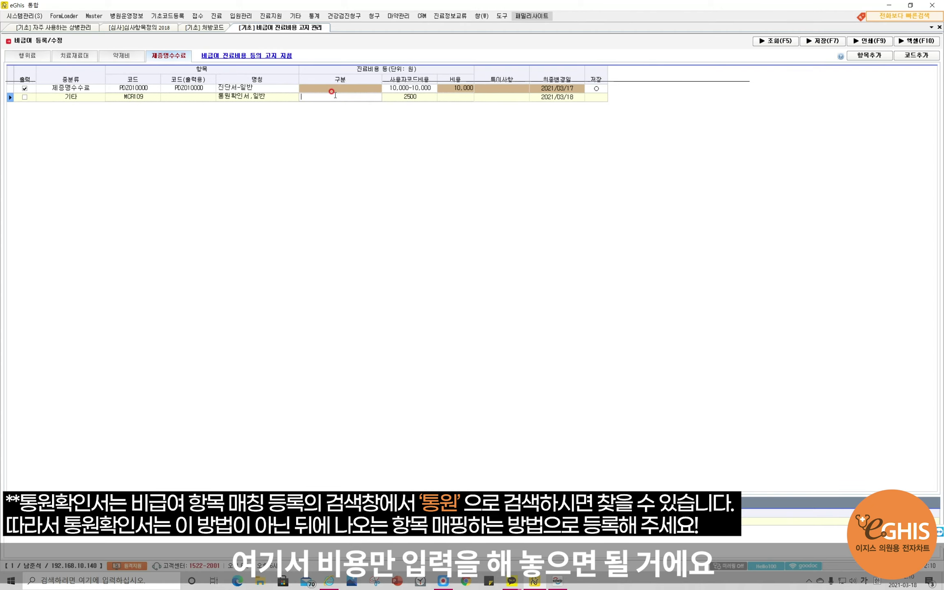
{"action": "left_click", "coordinate": [456, 98]}
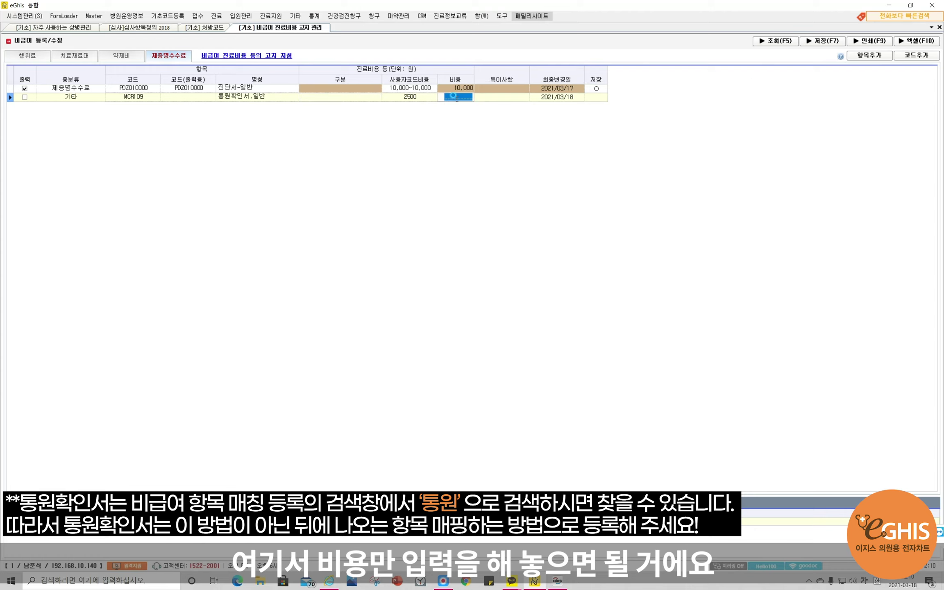
{"action": "type", "text": "2500"}
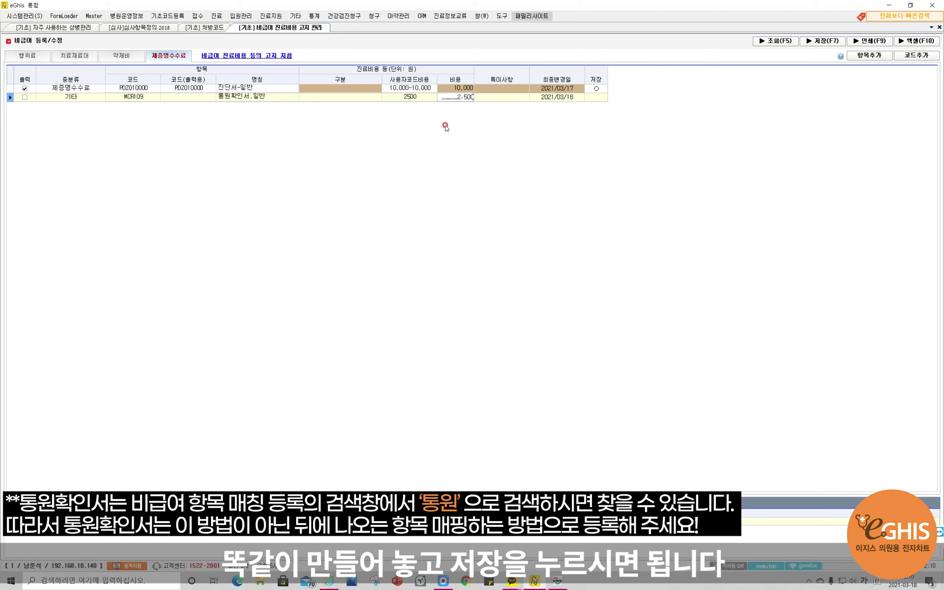
Save the 제증명수수료 list and check the saved 통원확인서,일반 row
{"action": "left_click", "coordinate": [819, 42]}
{"action": "key", "text": "Return"}
{"action": "left_click", "coordinate": [241, 90]}
{"action": "left_click", "coordinate": [261, 93]}
{"action": "left_click", "coordinate": [71, 96]}
Add the standard item 확인서-통원 (PDZ090004) from the 제증명수수료 category to the list through 항목추가
{"action": "left_click", "coordinate": [869, 55]}
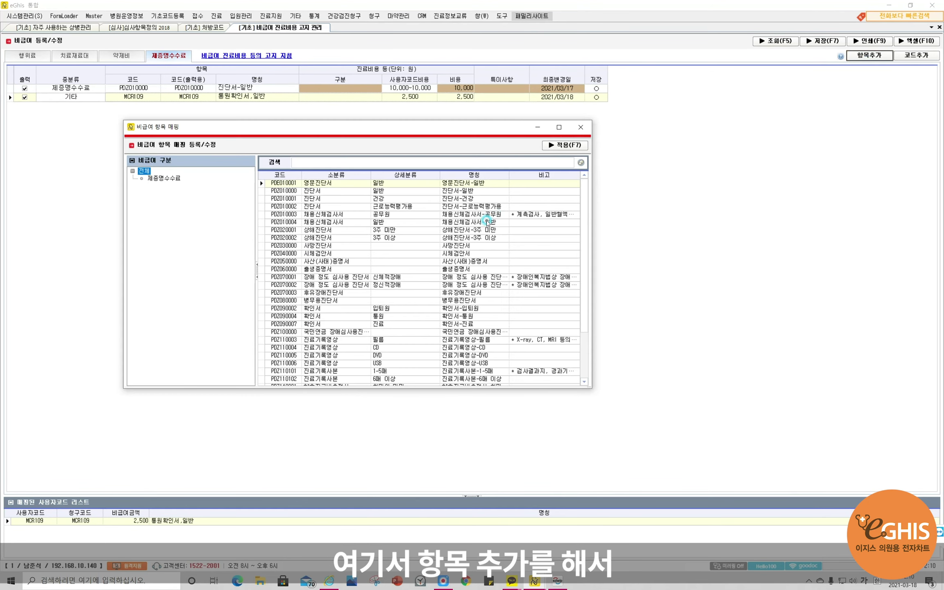
{"action": "left_click", "coordinate": [157, 181]}
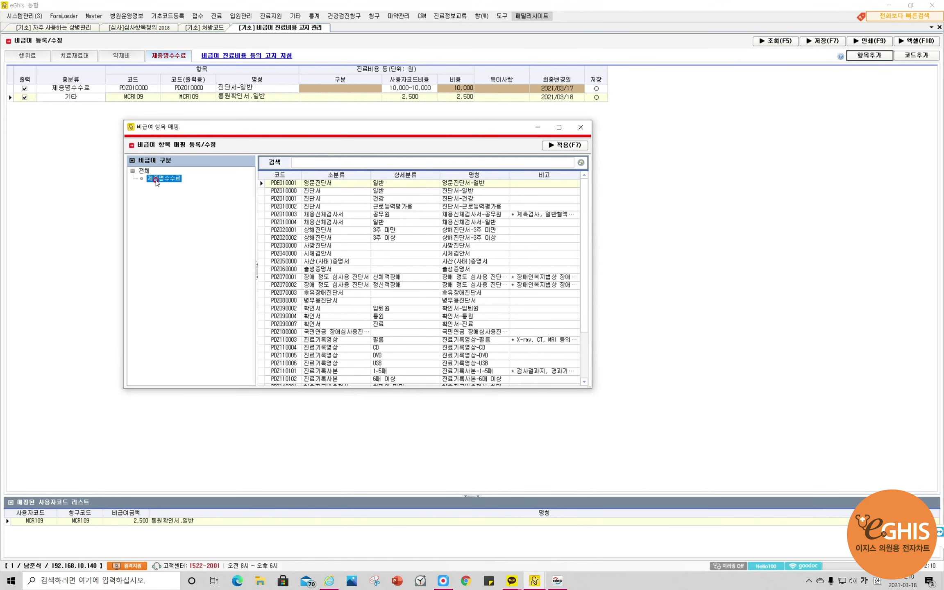
{"action": "scroll", "coordinate": [394, 296], "scroll_direction": "down", "scroll_amount": 1}
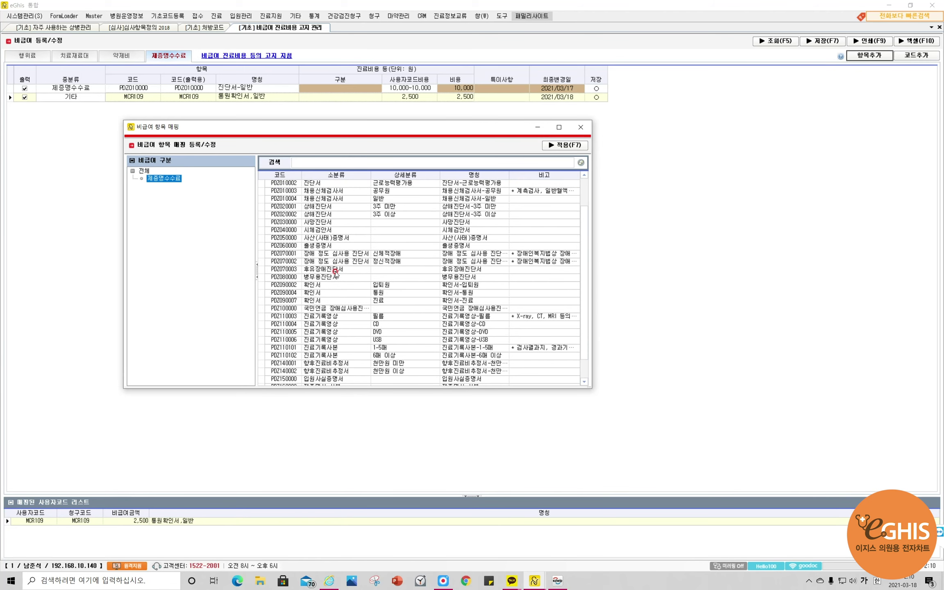
{"action": "scroll", "coordinate": [308, 223], "scroll_direction": "down", "scroll_amount": 1}
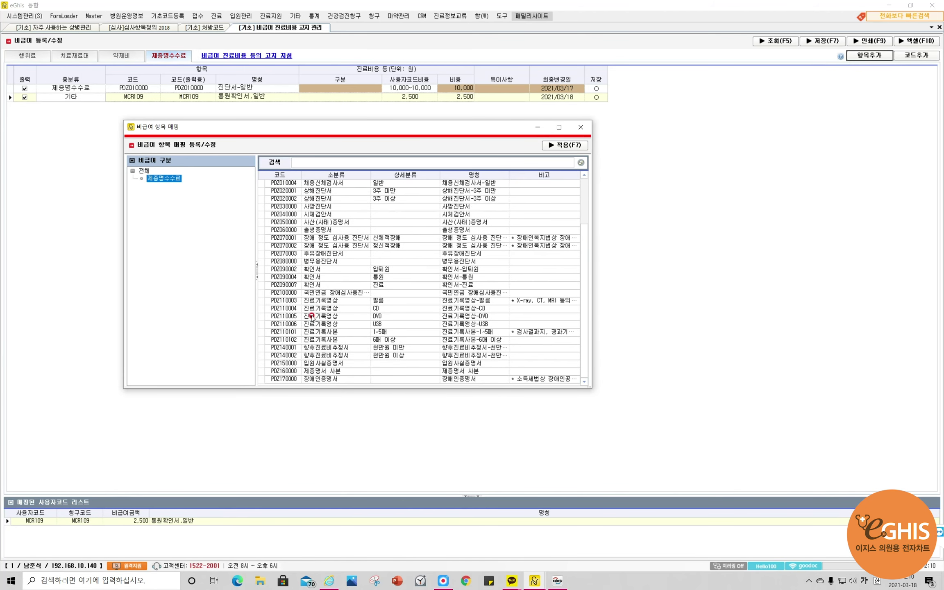
{"action": "double_click", "coordinate": [332, 279]}
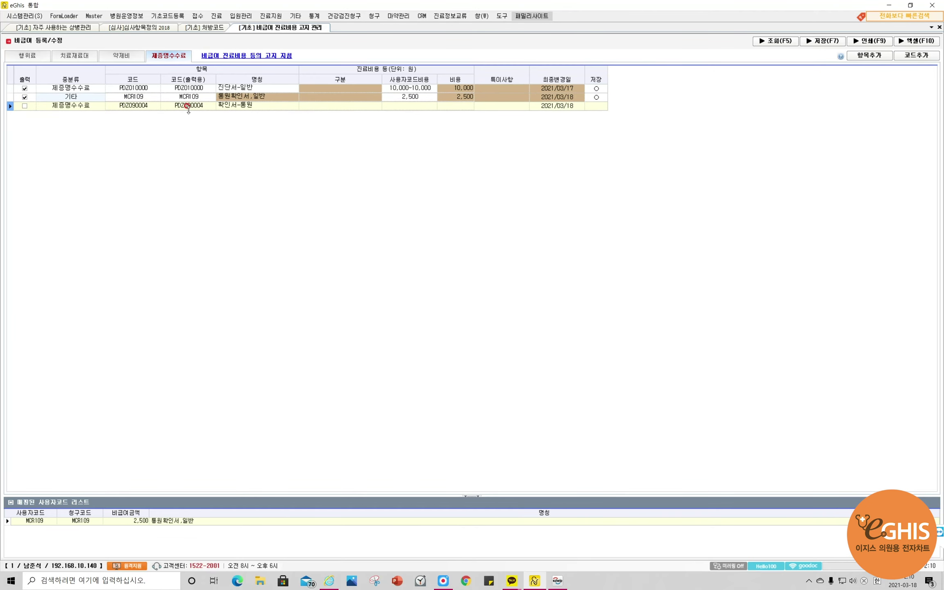
{"action": "left_click", "coordinate": [189, 107]}
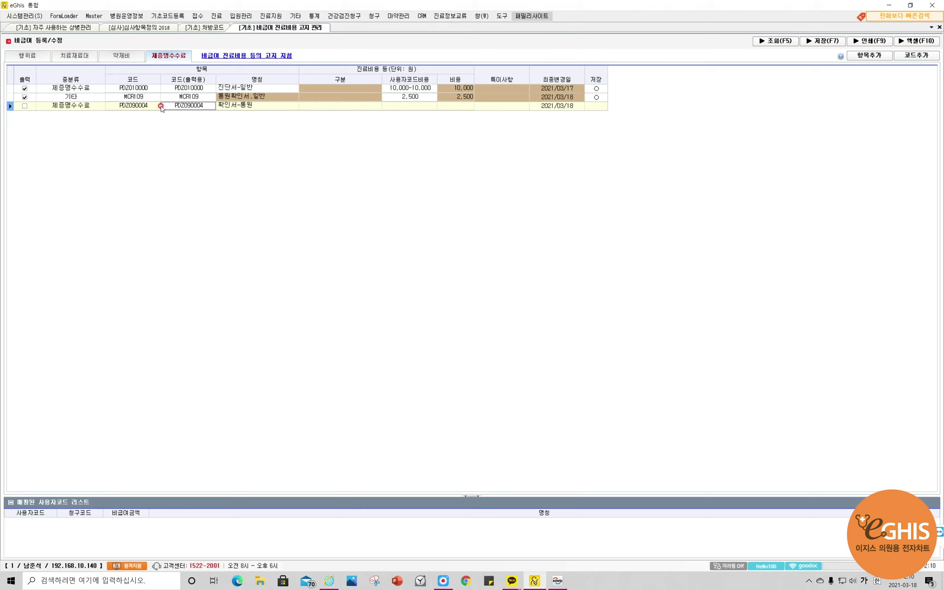
Try to add the standard item 진단서-일반 to the 제증명수수료 list again through 항목추가
{"action": "left_click", "coordinate": [869, 55]}
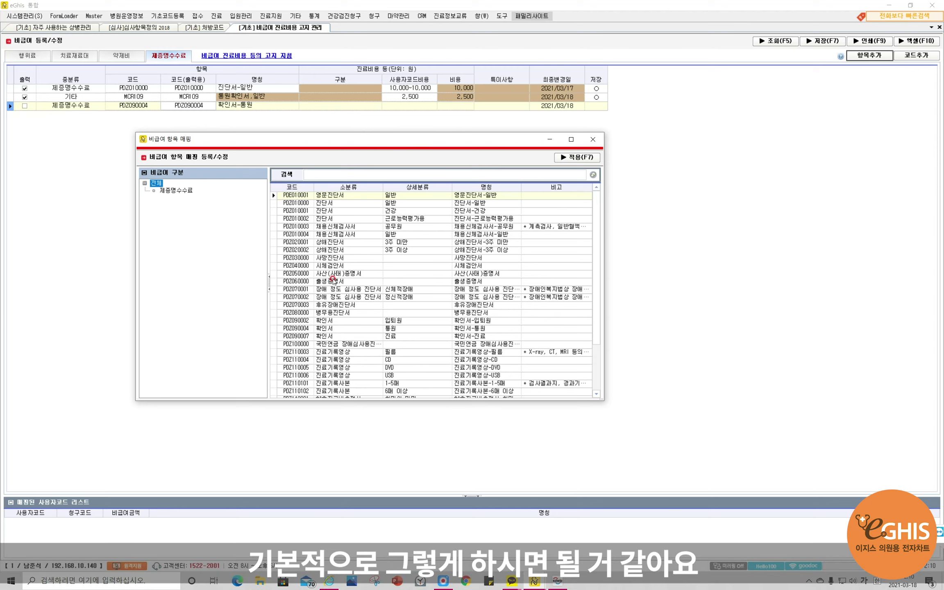
{"action": "double_click", "coordinate": [336, 204]}
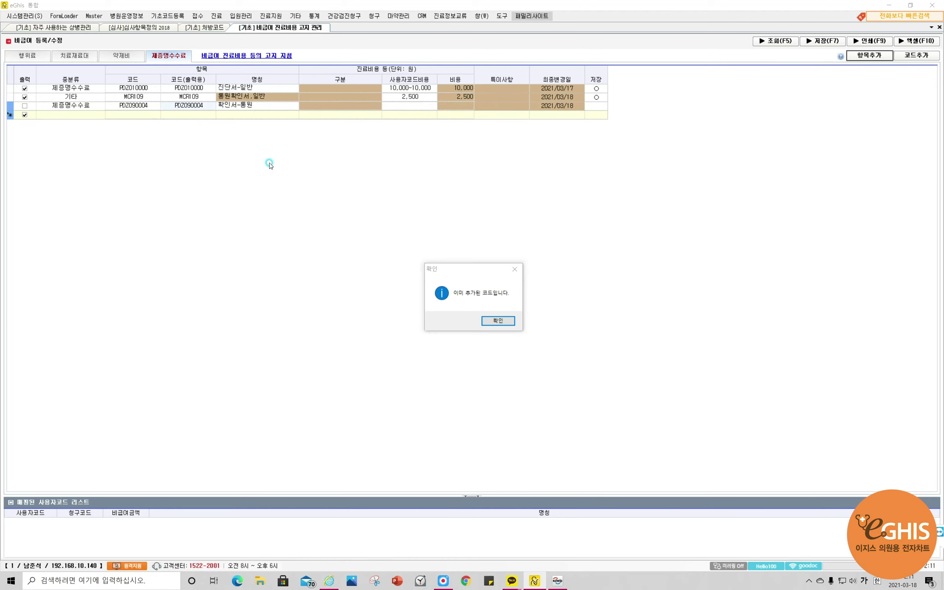
{"action": "left_click", "coordinate": [485, 319]}
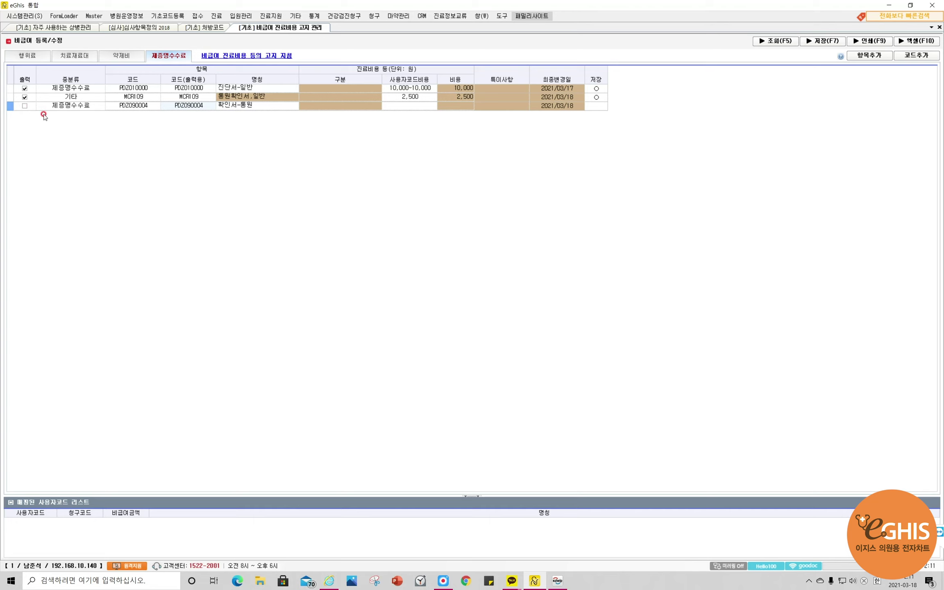
Delete the 확인서-통원 row from the 제증명수수료 list with 코드 삭제
{"action": "left_click", "coordinate": [80, 107]}
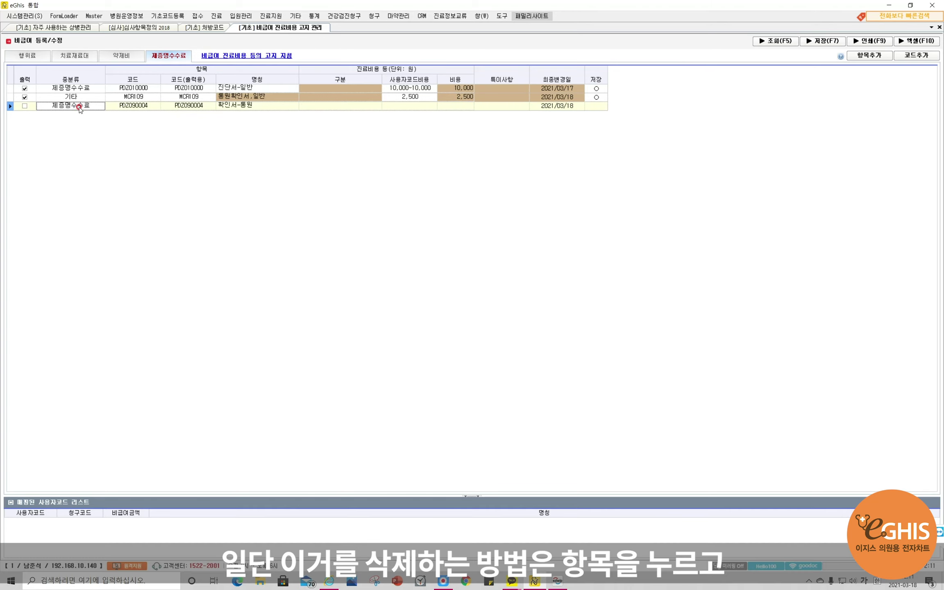
{"action": "right_click", "coordinate": [80, 108]}
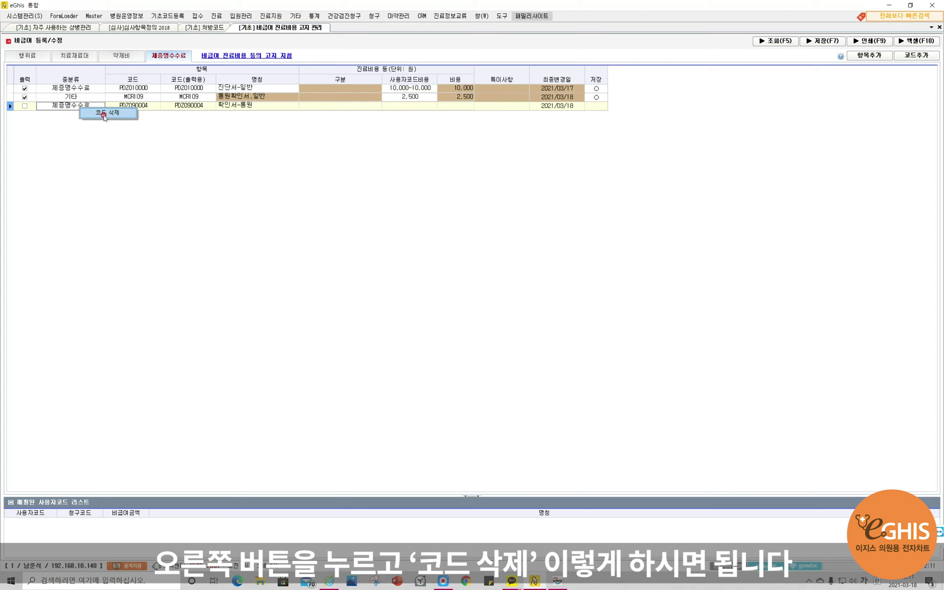
{"action": "left_click", "coordinate": [106, 113]}
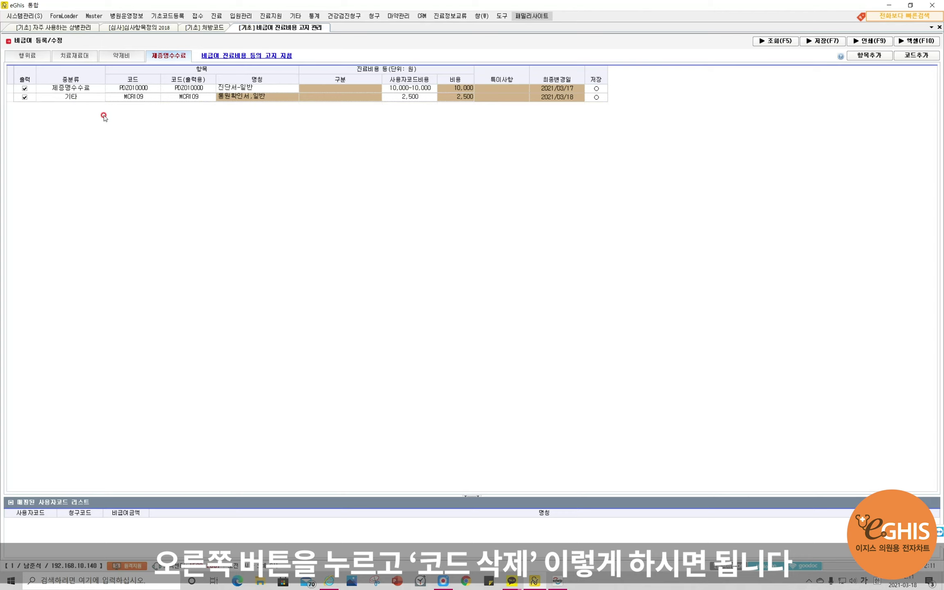
Add the standard item 진료기록영상-CD (PDZ110004) to the 제증명수수료 list through 항목추가
{"action": "left_click", "coordinate": [869, 56]}
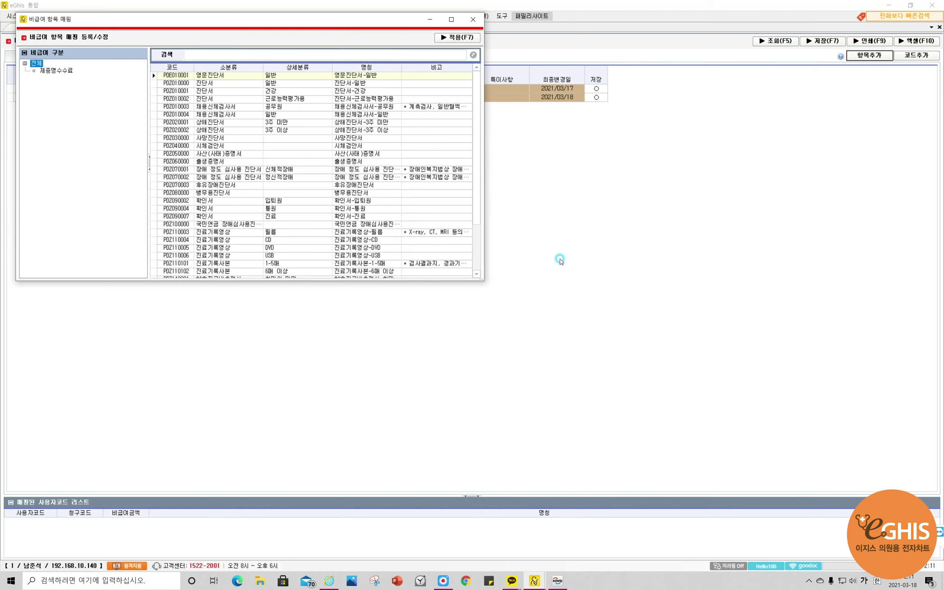
{"action": "double_click", "coordinate": [219, 241]}
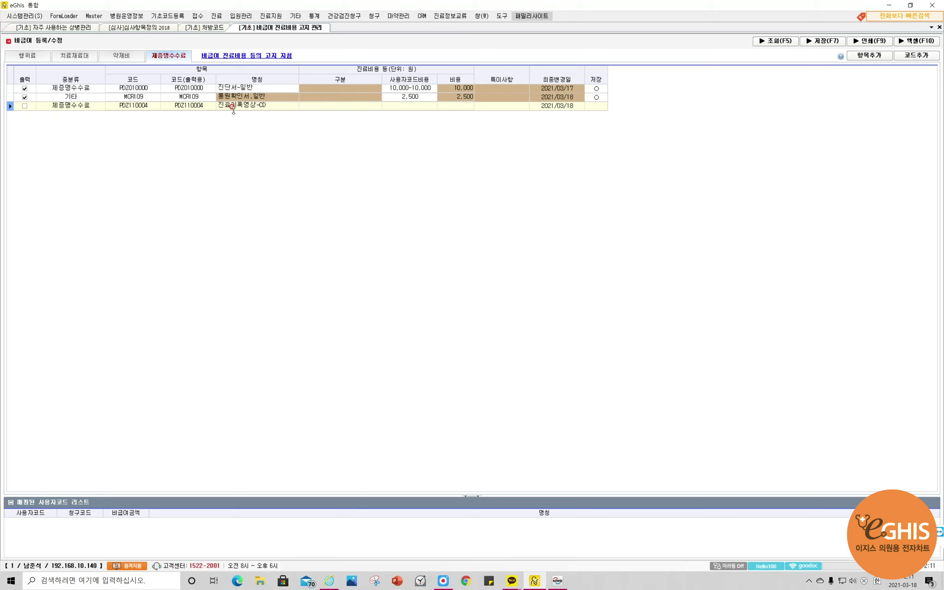
{"action": "left_click", "coordinate": [408, 107]}
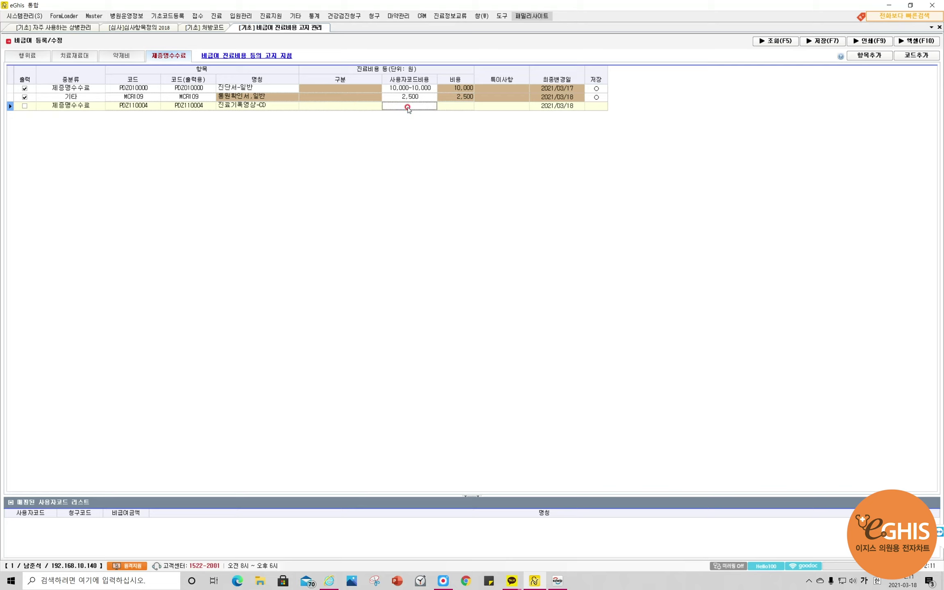
Set the 비용 of the 진료기록영상-CD row to 10,000 and save the 제증명수수료 list
{"action": "left_click", "coordinate": [457, 105]}
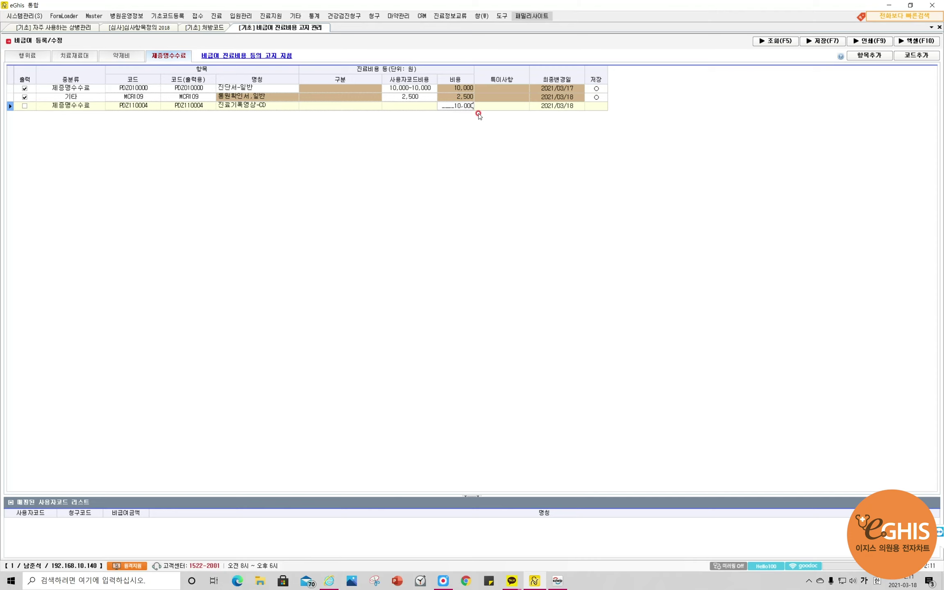
{"action": "left_click", "coordinate": [900, 56]}
{"action": "left_click", "coordinate": [822, 41]}
{"action": "left_click", "coordinate": [501, 322]}
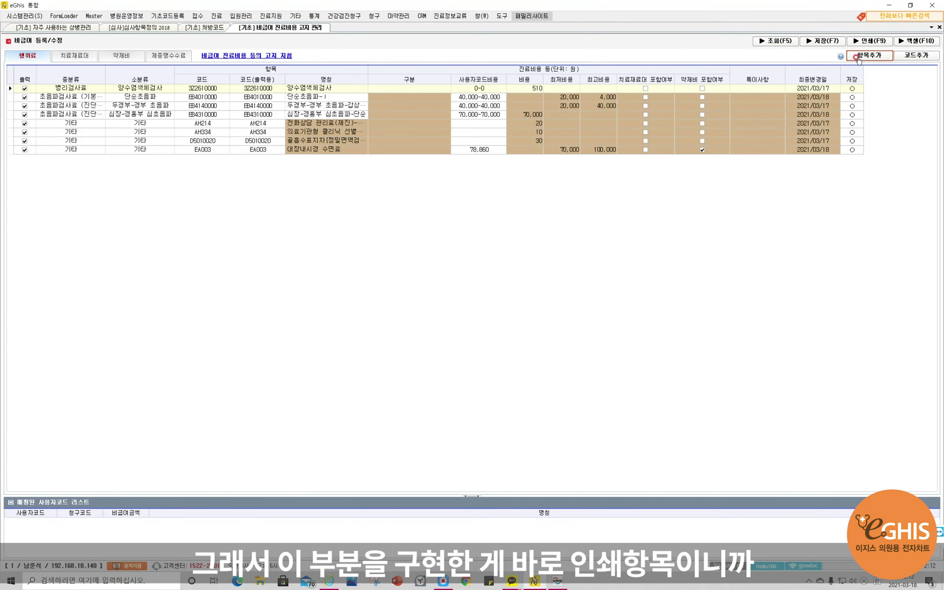
Preview the 비급여 진료비용 printout of the 행위료 list and close the preview
{"action": "left_click", "coordinate": [869, 41]}
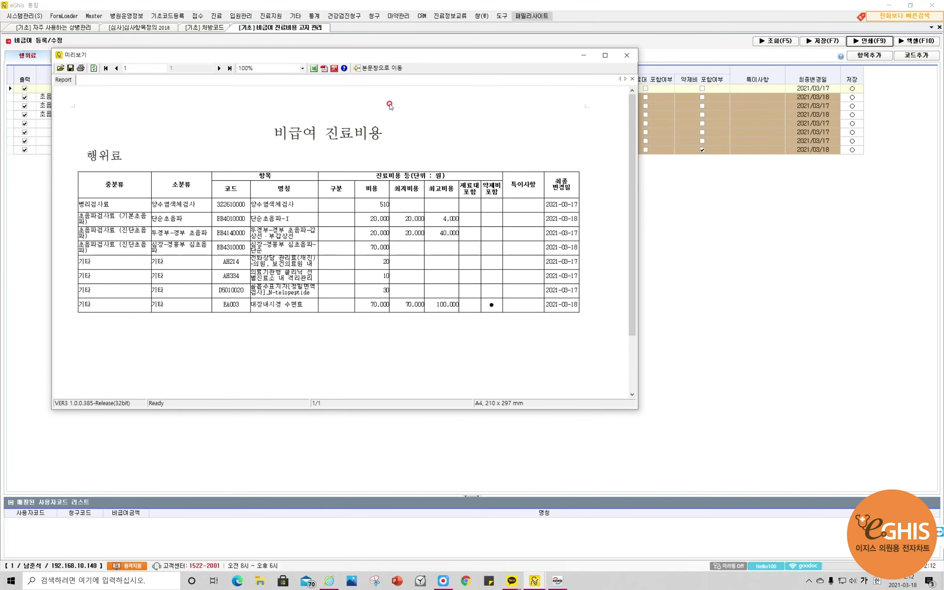
{"action": "left_click", "coordinate": [626, 55]}
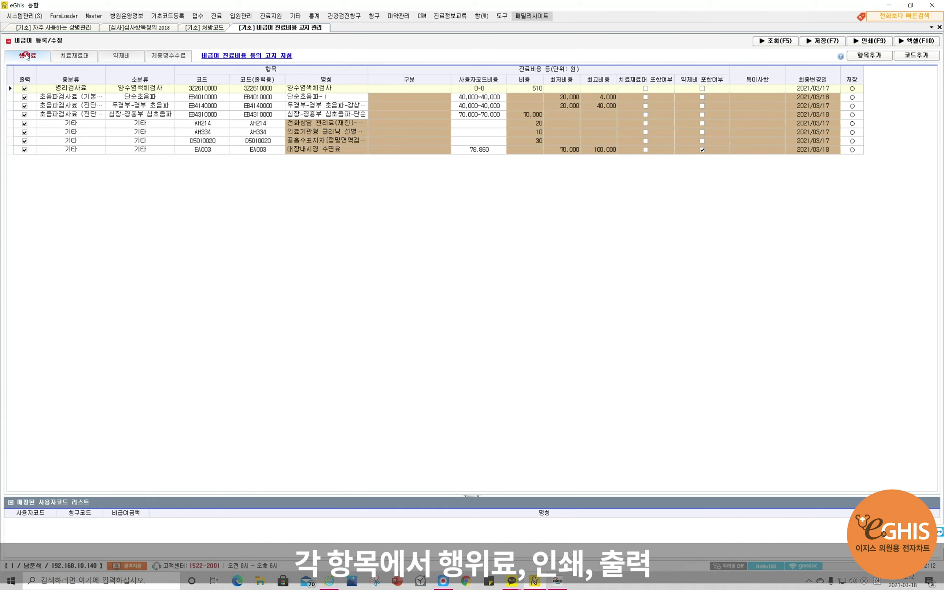
{"action": "left_click", "coordinate": [869, 41]}
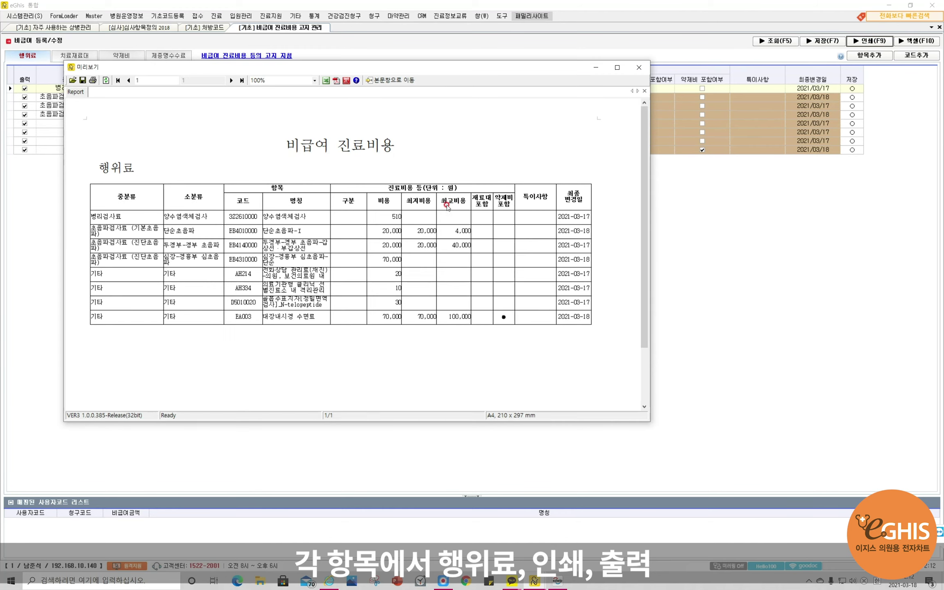
{"action": "left_click", "coordinate": [640, 74]}
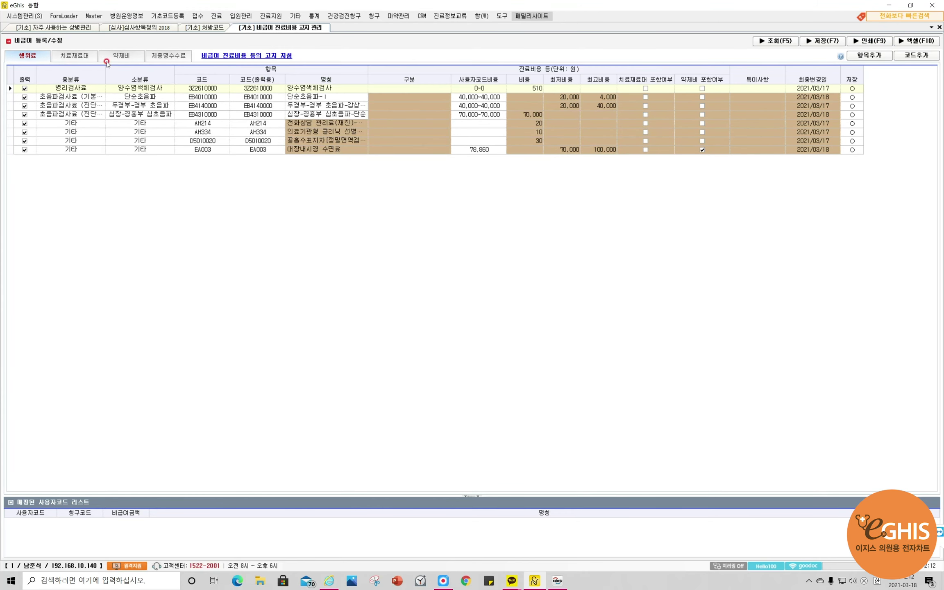
Check the 치료재료대 list, then preview the 비급여 진료비용 printout of the 약제비 list and close it
{"action": "left_click", "coordinate": [74, 55]}
{"action": "left_click", "coordinate": [869, 55]}
{"action": "left_click", "coordinate": [117, 69]}
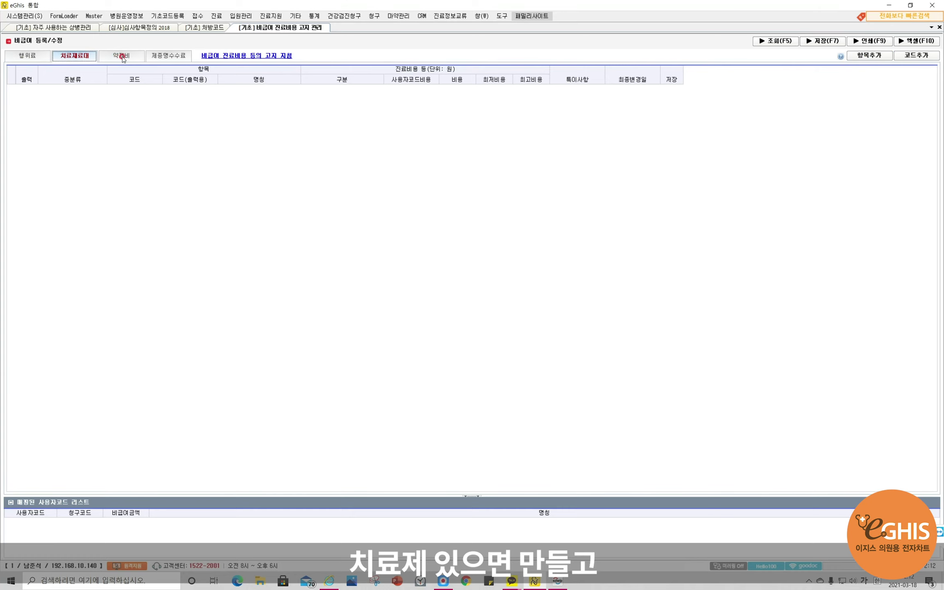
{"action": "left_click", "coordinate": [122, 56]}
{"action": "left_click", "coordinate": [853, 42]}
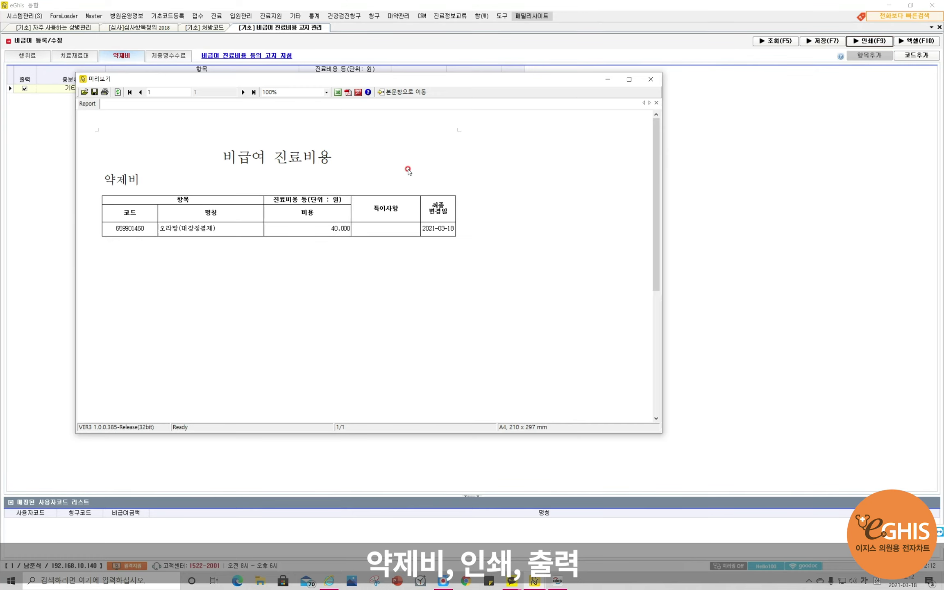
{"action": "left_click", "coordinate": [651, 79]}
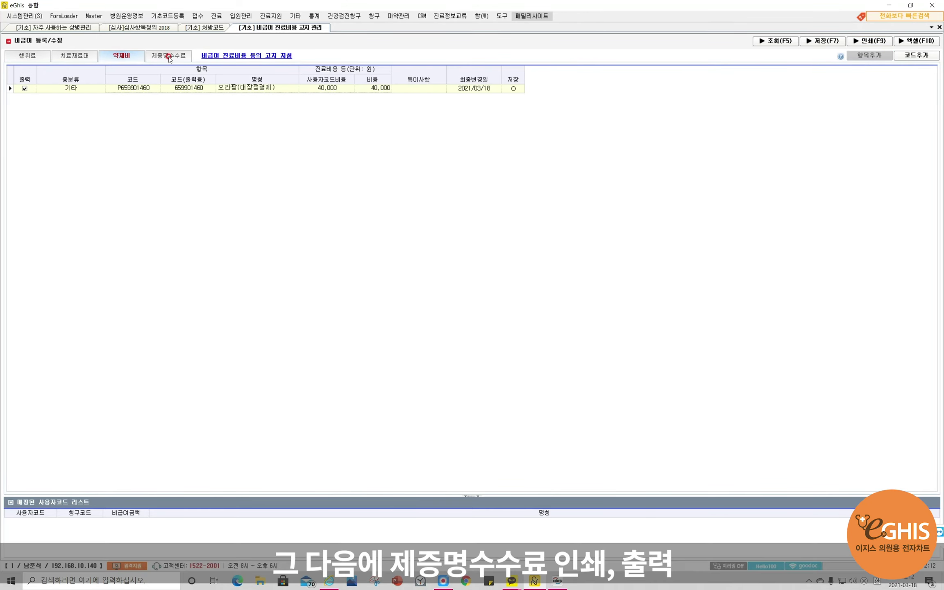
Preview the 비급여 진료비용 printout of the 제증명수수료 list and close the preview
{"action": "left_click", "coordinate": [169, 56]}
{"action": "left_click", "coordinate": [856, 42]}
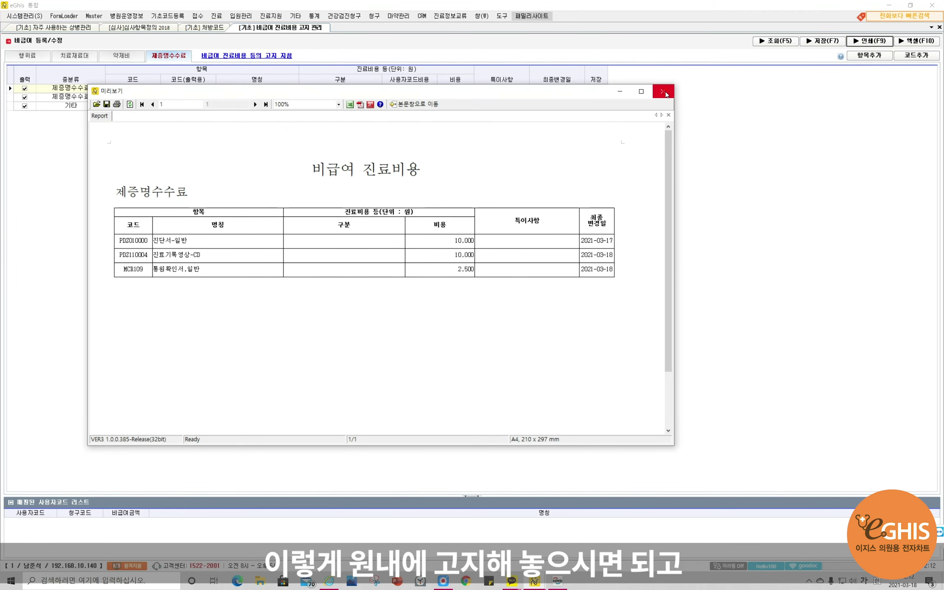
{"action": "left_click", "coordinate": [663, 91]}
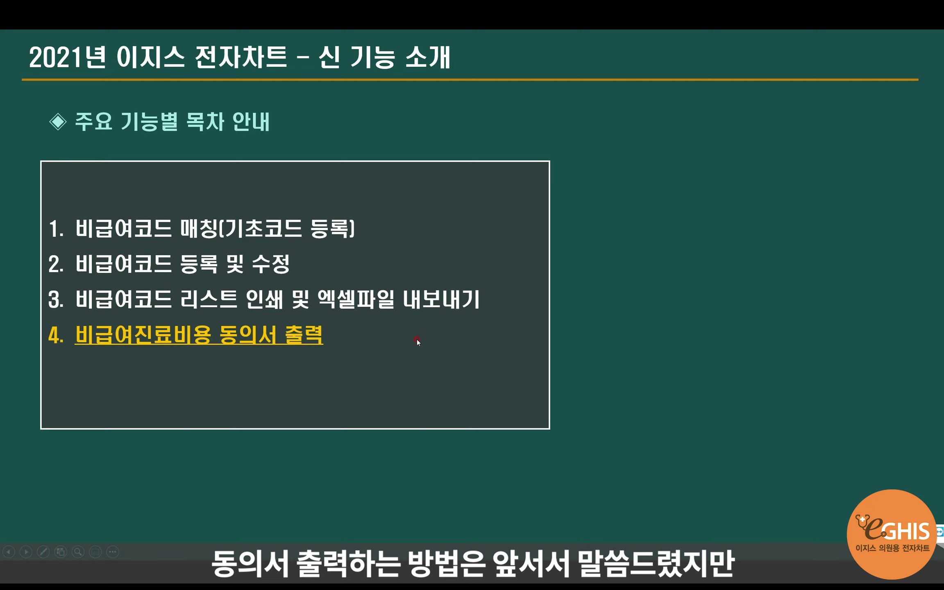
{"action": "key", "text": "Left"}
{"action": "key", "text": "Left"}
{"action": "key", "text": "Left"}
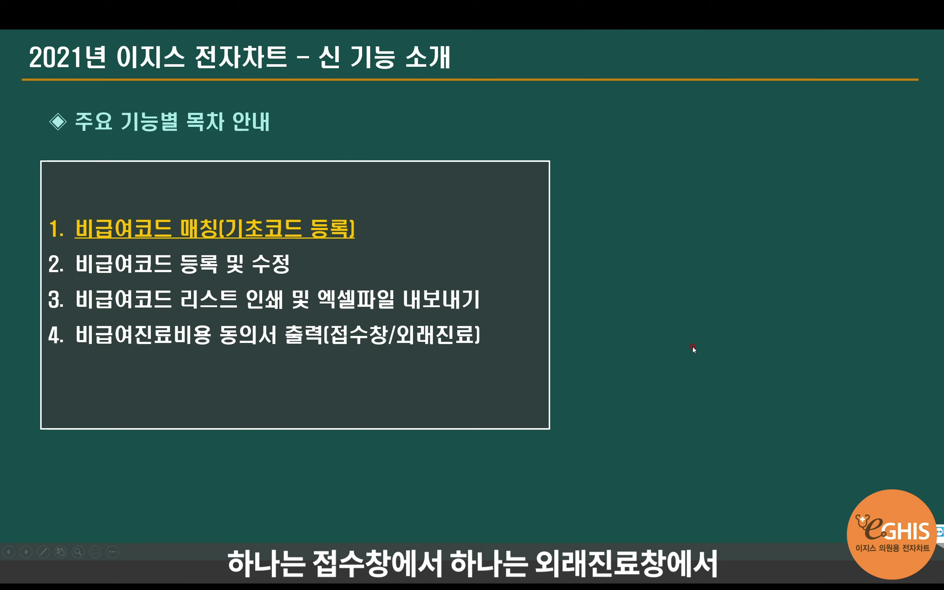
Switch back to eGhis, open the 환자접수 and 외래진료 screens, and return to 환자접수
{"action": "key", "text": "alt+Tab"}
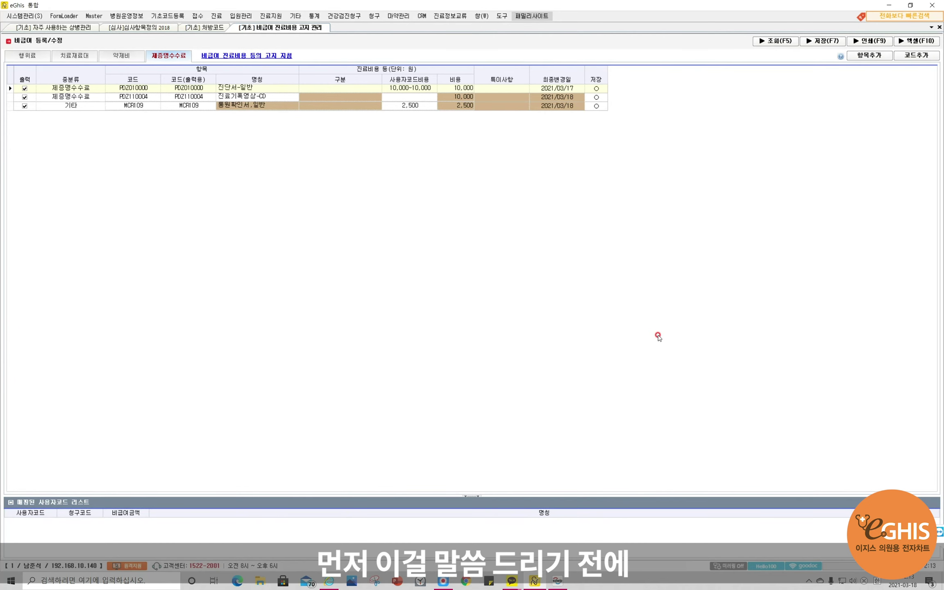
{"action": "left_click", "coordinate": [198, 16]}
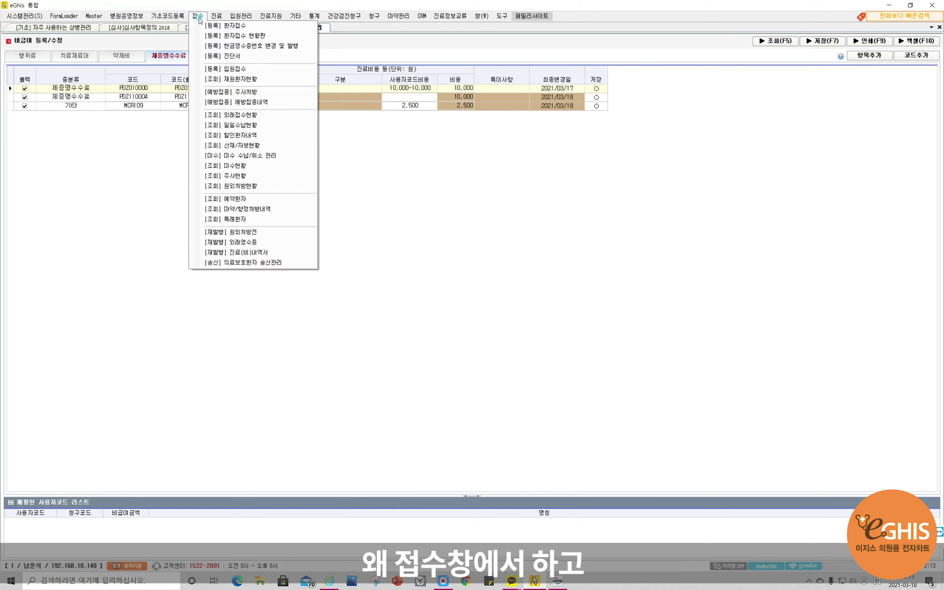
{"action": "left_click", "coordinate": [217, 25]}
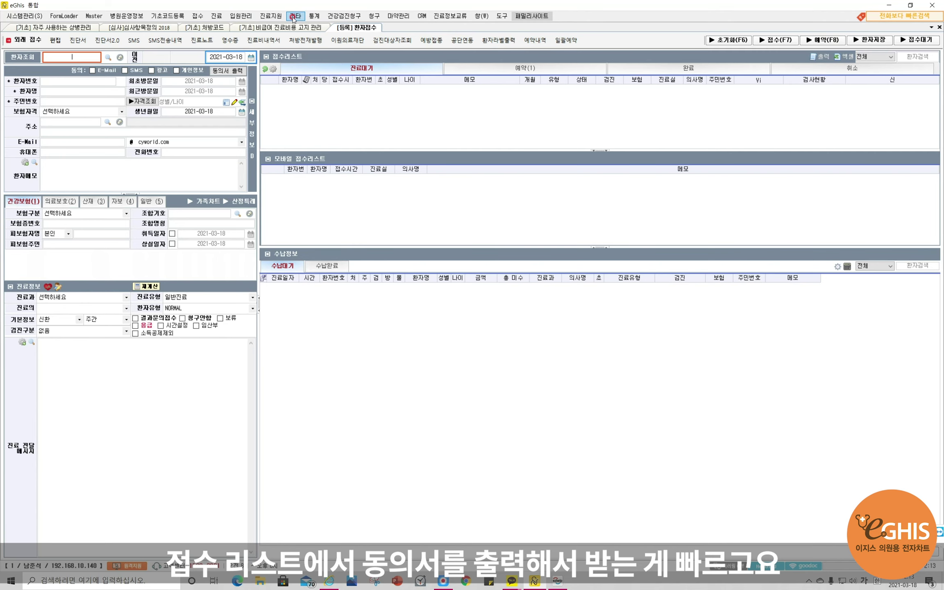
{"action": "left_click", "coordinate": [214, 27]}
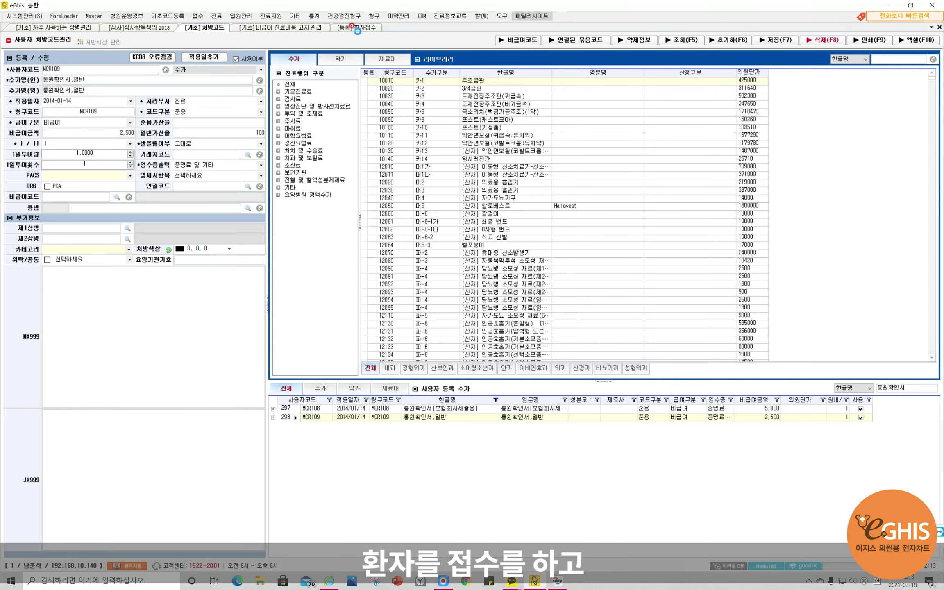
{"action": "left_click", "coordinate": [357, 28]}
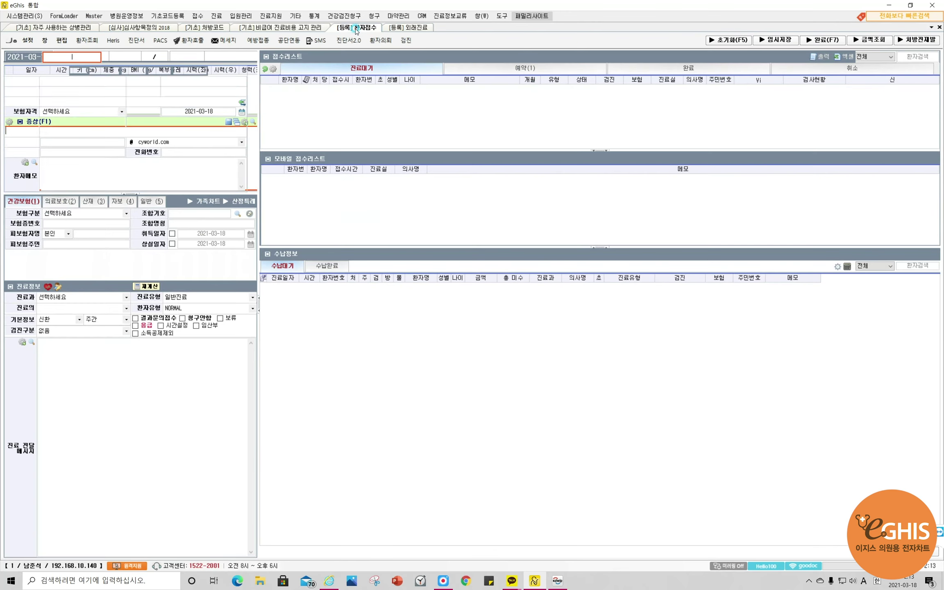
Search for the patient by name and register the reception, saving with the qualification check
{"action": "key", "text": "Return"}
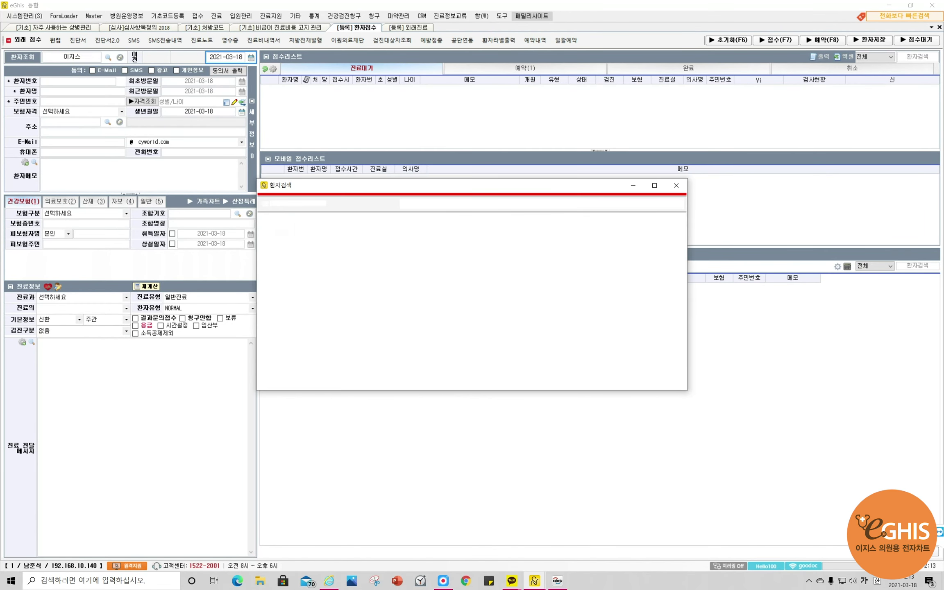
{"action": "key", "text": "Return"}
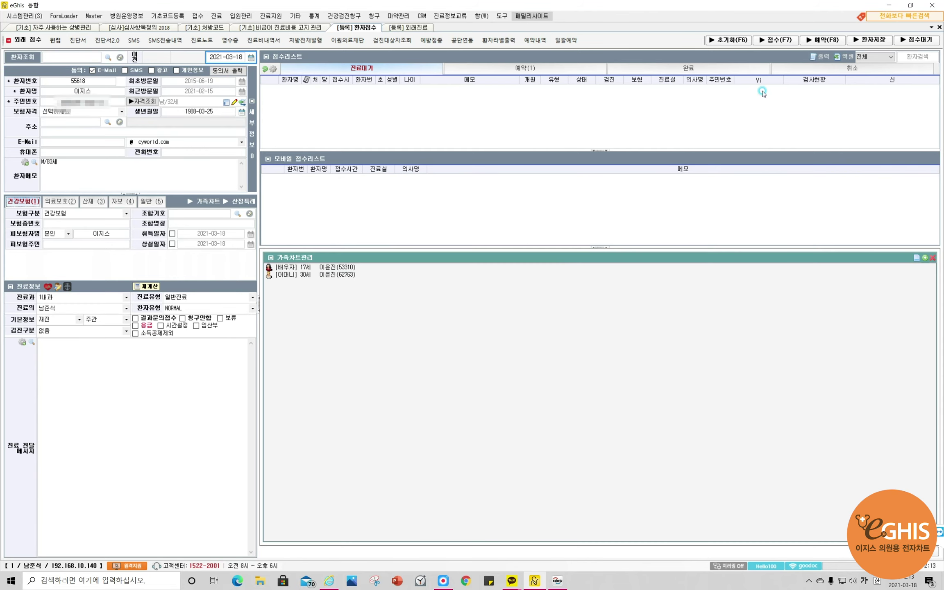
{"action": "key", "text": "F7"}
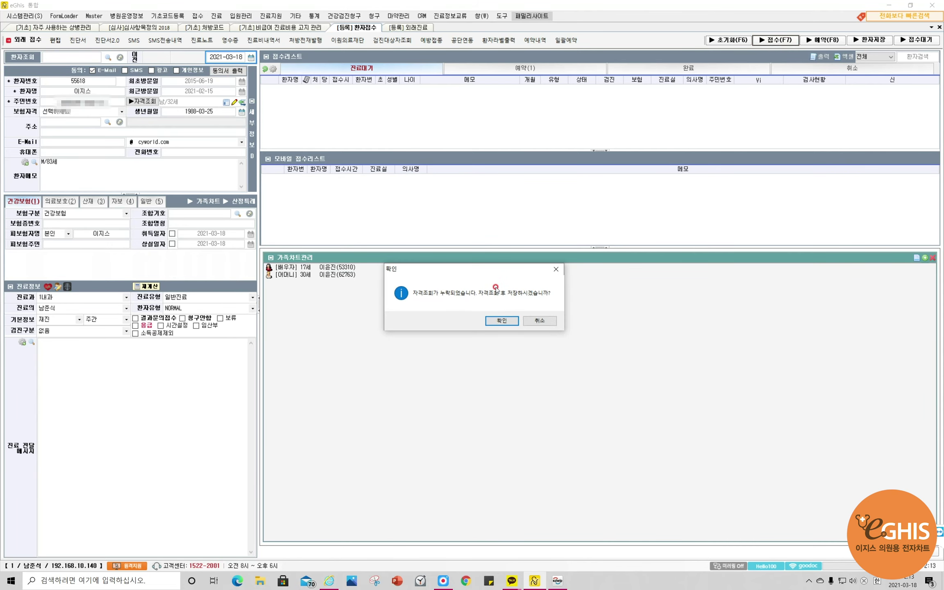
{"action": "left_click", "coordinate": [502, 320]}
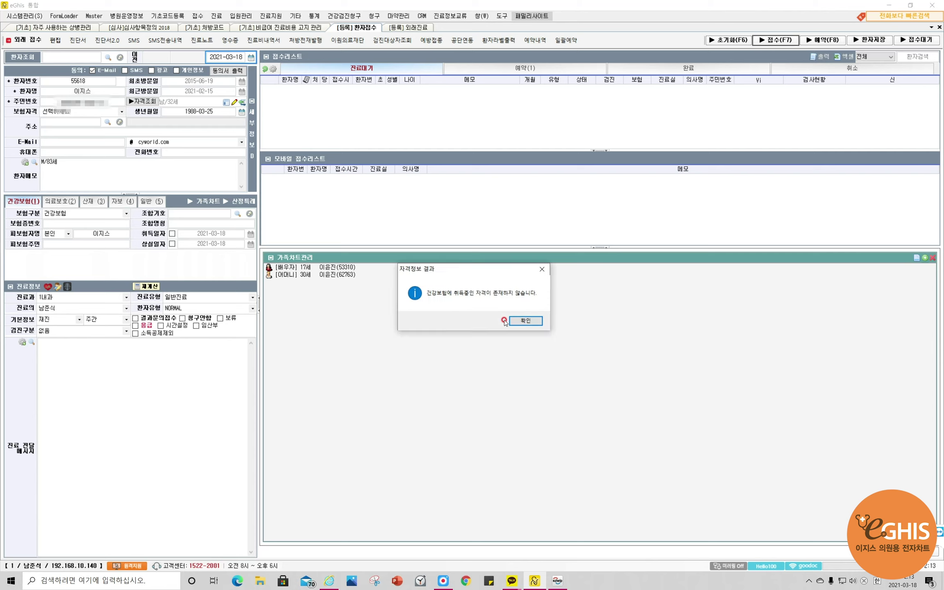
{"action": "left_click", "coordinate": [527, 321]}
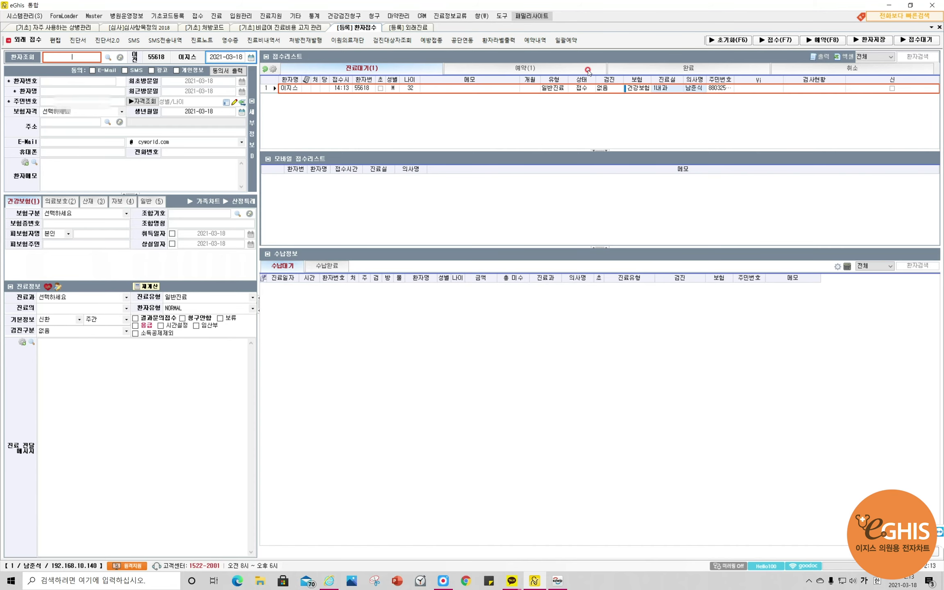
Open the 비급여 고지 동의서 for the waiting patient and add the items 오라팡(대장정결제) and 심장-경흉부 심초음파-단순
{"action": "left_click", "coordinate": [388, 90]}
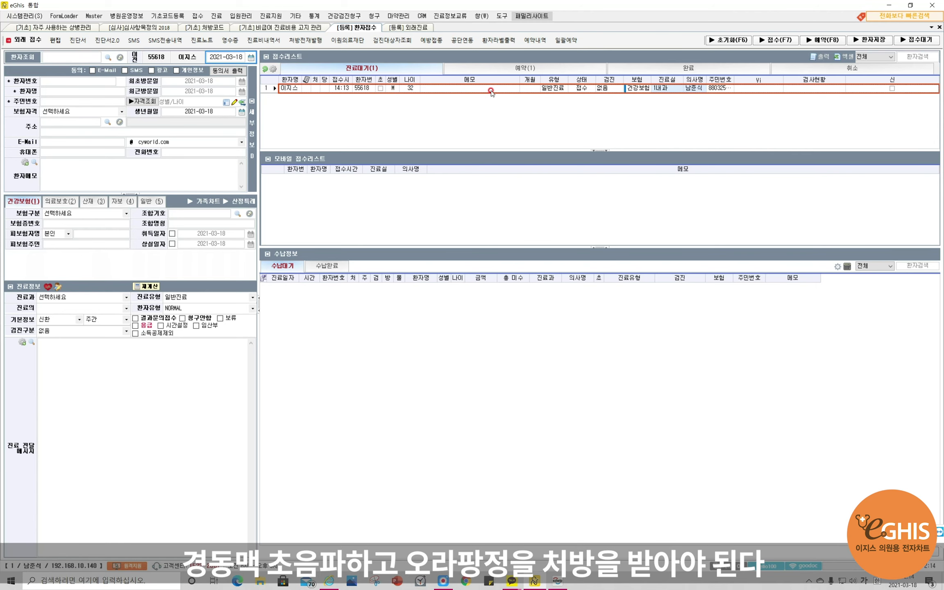
{"action": "right_click", "coordinate": [491, 91]}
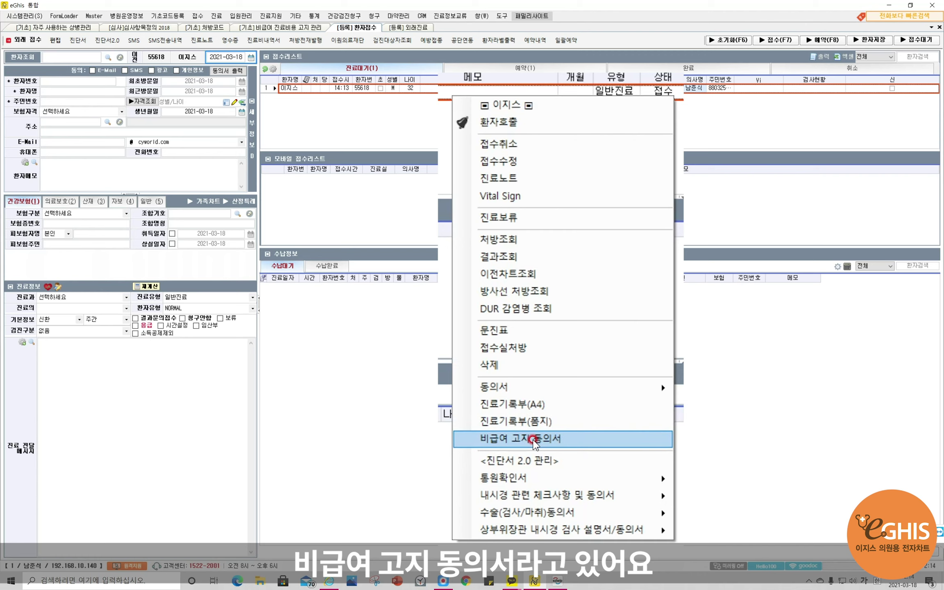
{"action": "left_click", "coordinate": [533, 440]}
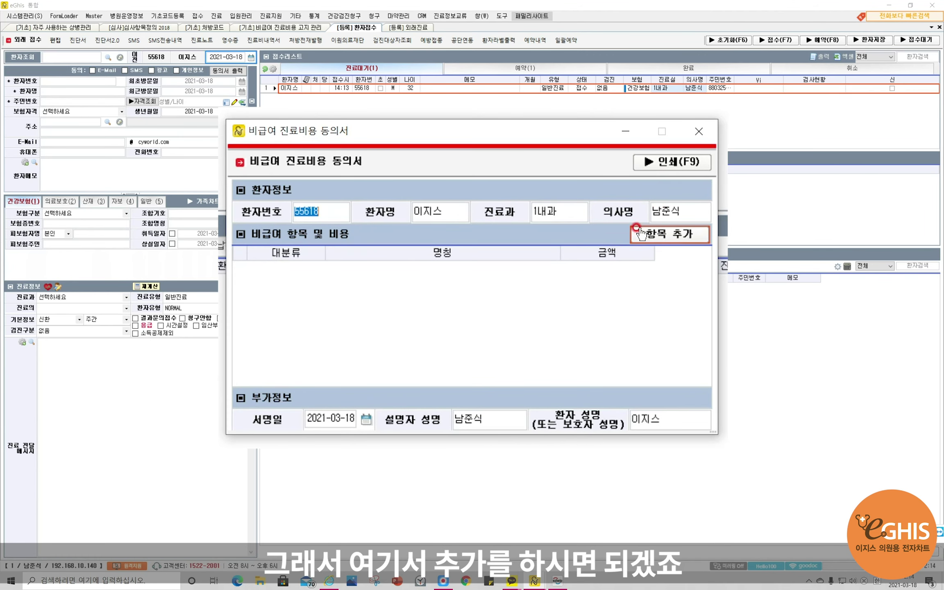
{"action": "left_click", "coordinate": [651, 242]}
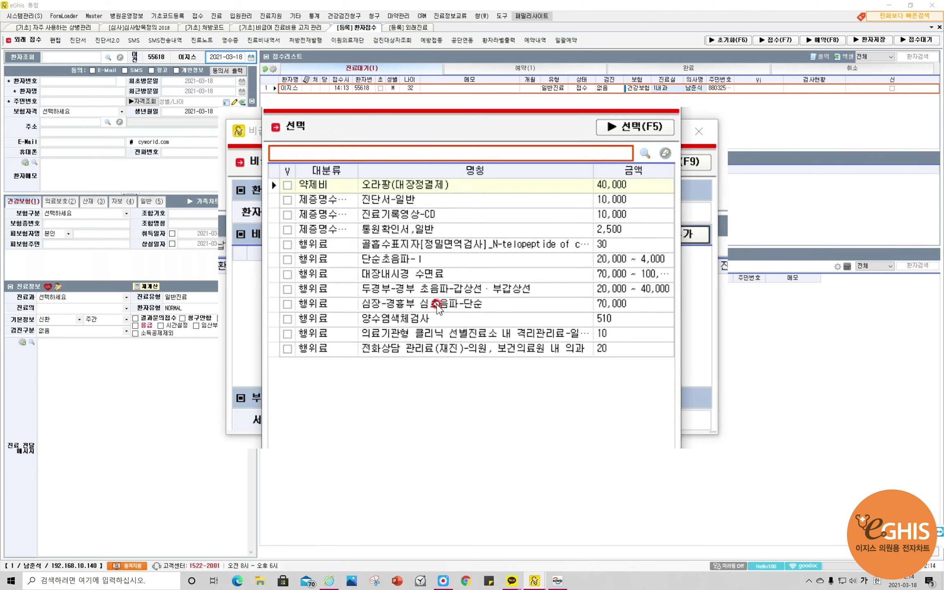
{"action": "left_click", "coordinate": [287, 186]}
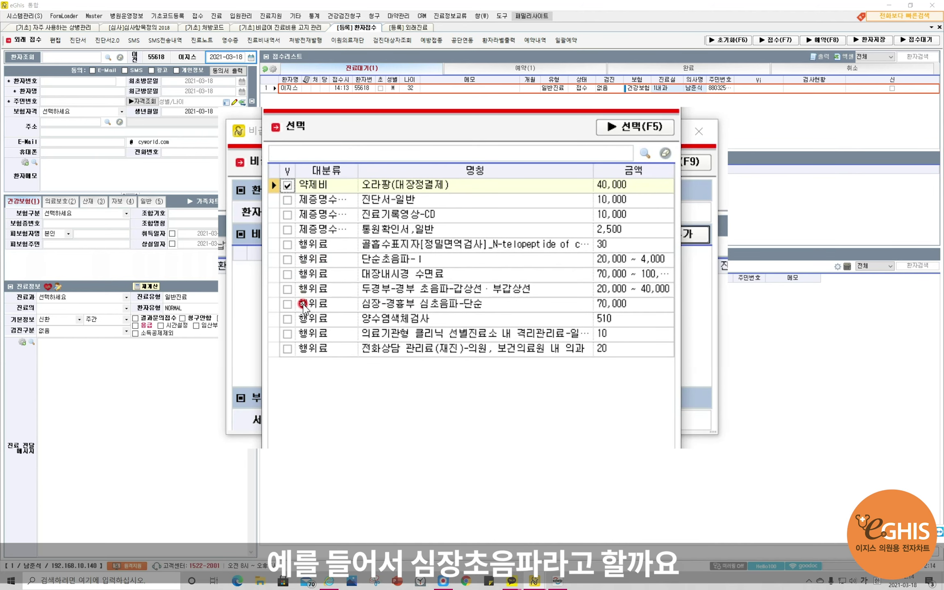
{"action": "left_click", "coordinate": [302, 305]}
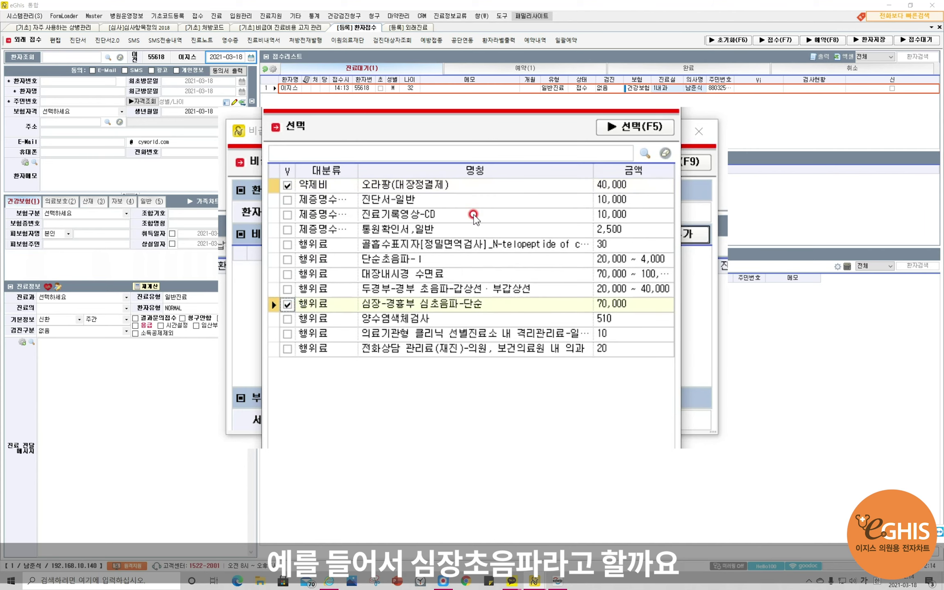
{"action": "left_click", "coordinate": [666, 139]}
{"action": "left_click", "coordinate": [636, 126]}
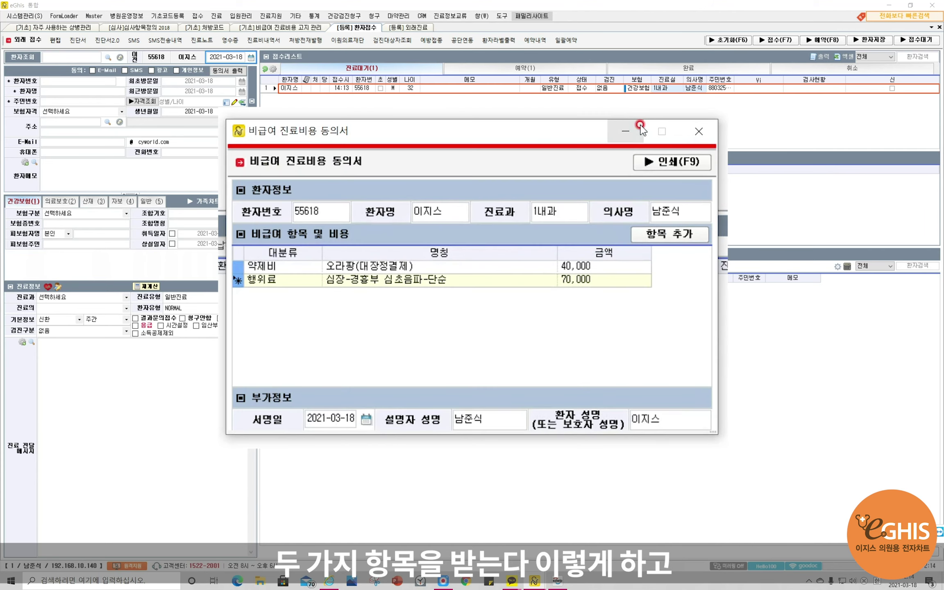
Print the consent form as 1.pdf and open that file from the desktop in Acrobat Reader with the tools pane collapsed
{"action": "left_click", "coordinate": [688, 164]}
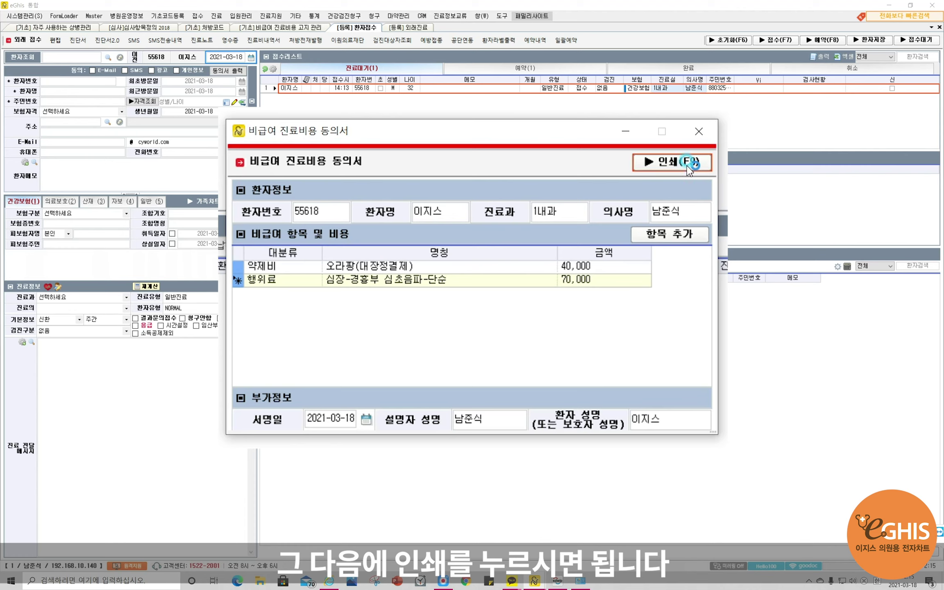
{"action": "left_click", "coordinate": [549, 339]}
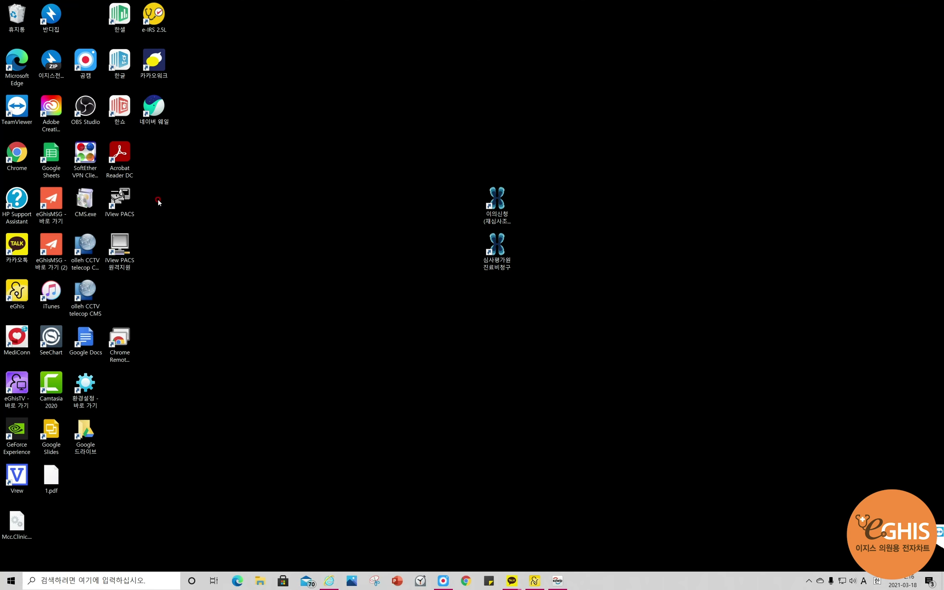
{"action": "double_click", "coordinate": [48, 484]}
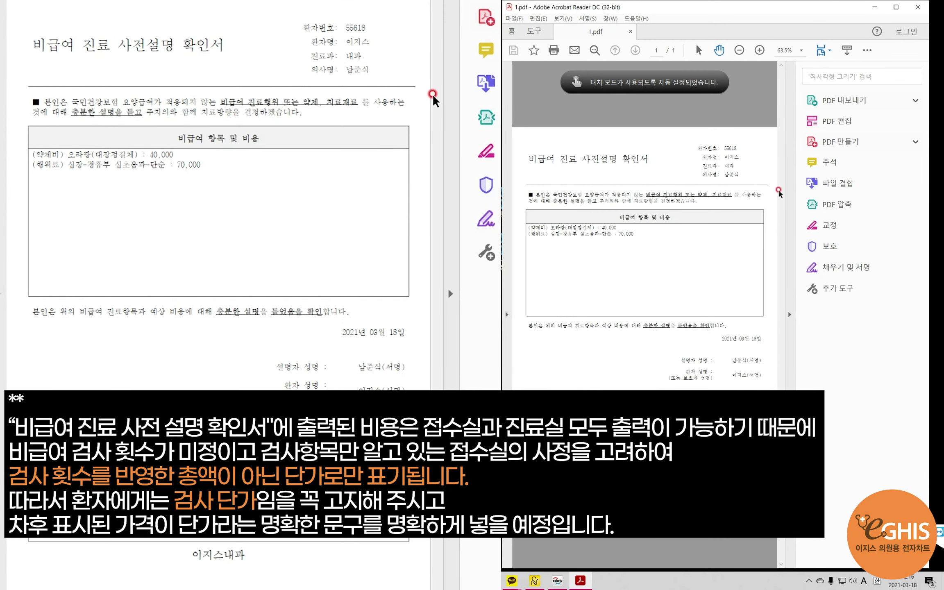
{"action": "left_click", "coordinate": [790, 314]}
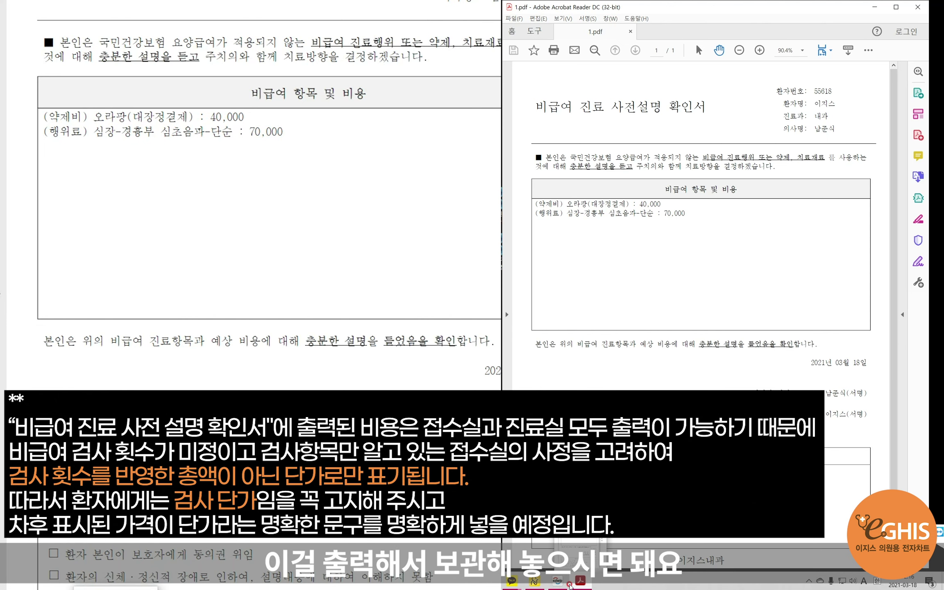
Switch back to eGhis, open the 외래진료 screen and add the 비급여 동의서 shortcut to its toolbar
{"action": "left_click", "coordinate": [570, 586]}
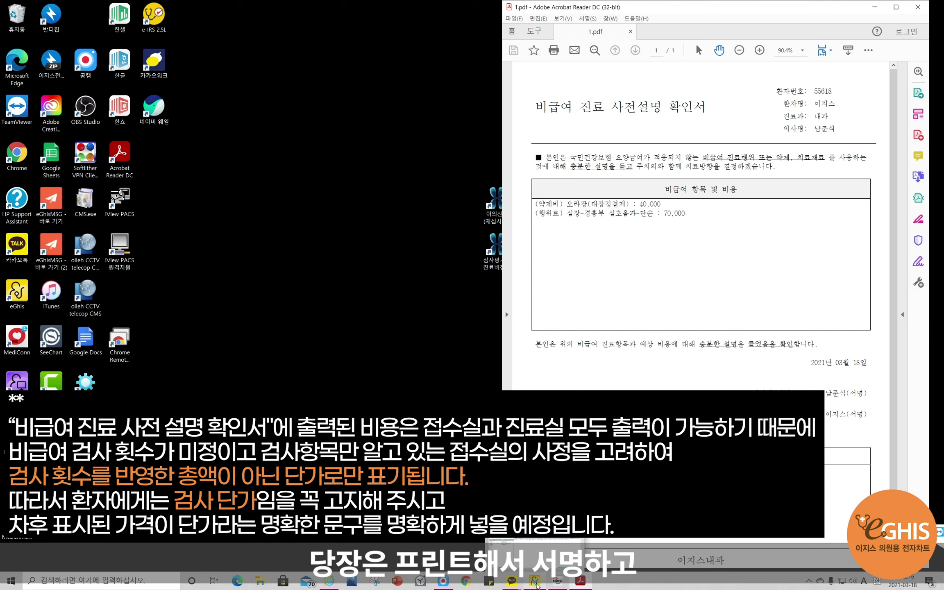
{"action": "left_click", "coordinate": [535, 582]}
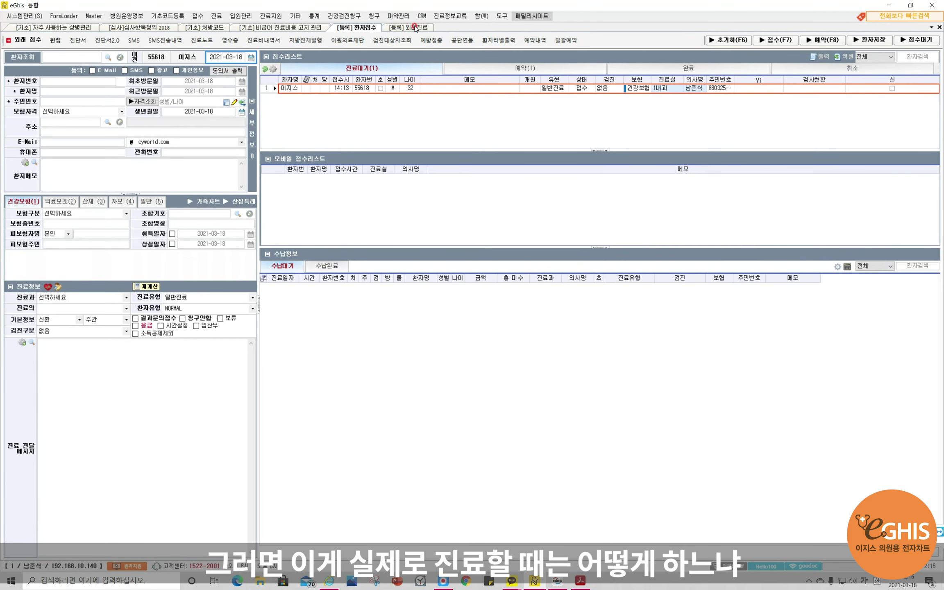
{"action": "left_click", "coordinate": [415, 28]}
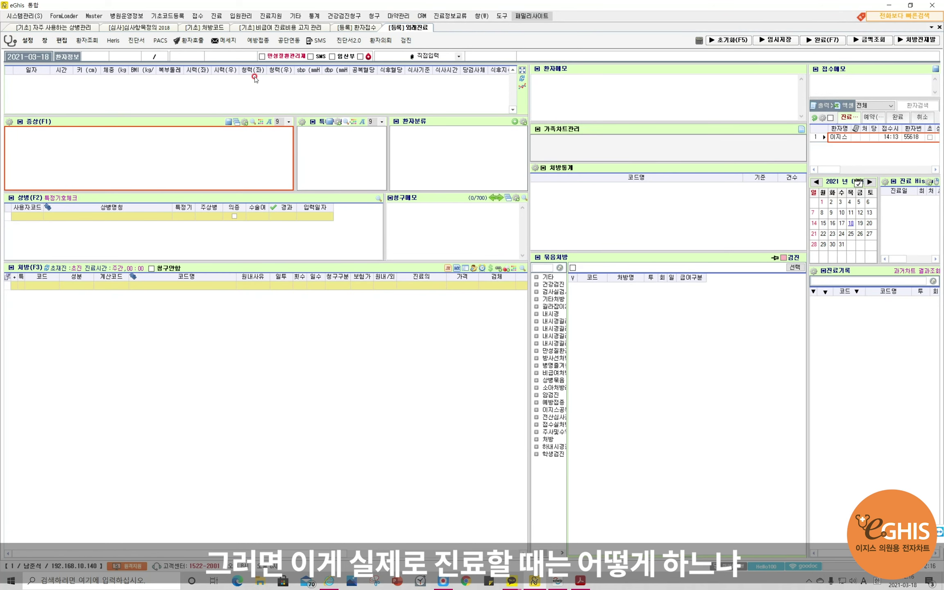
{"action": "left_click", "coordinate": [62, 41]}
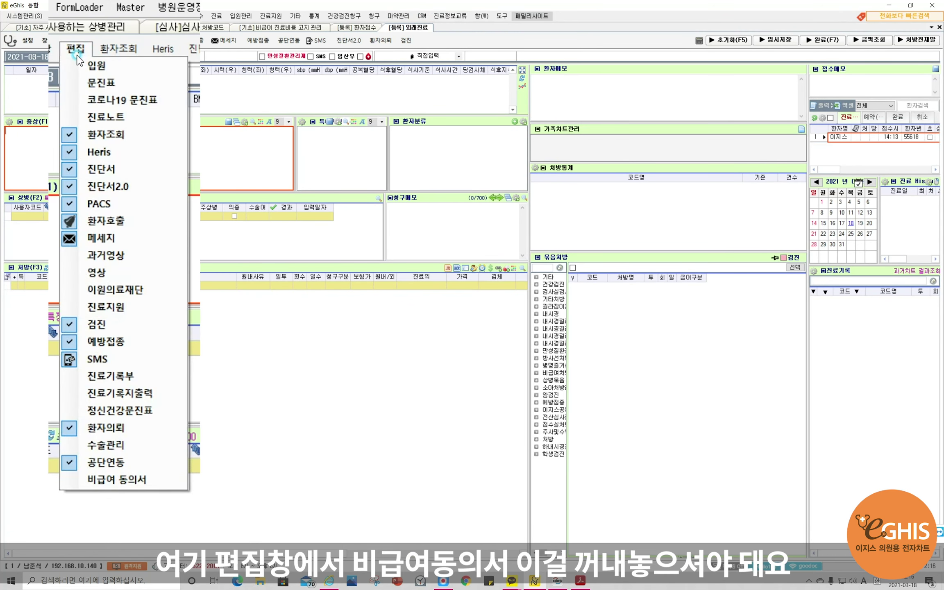
{"action": "left_click", "coordinate": [125, 483]}
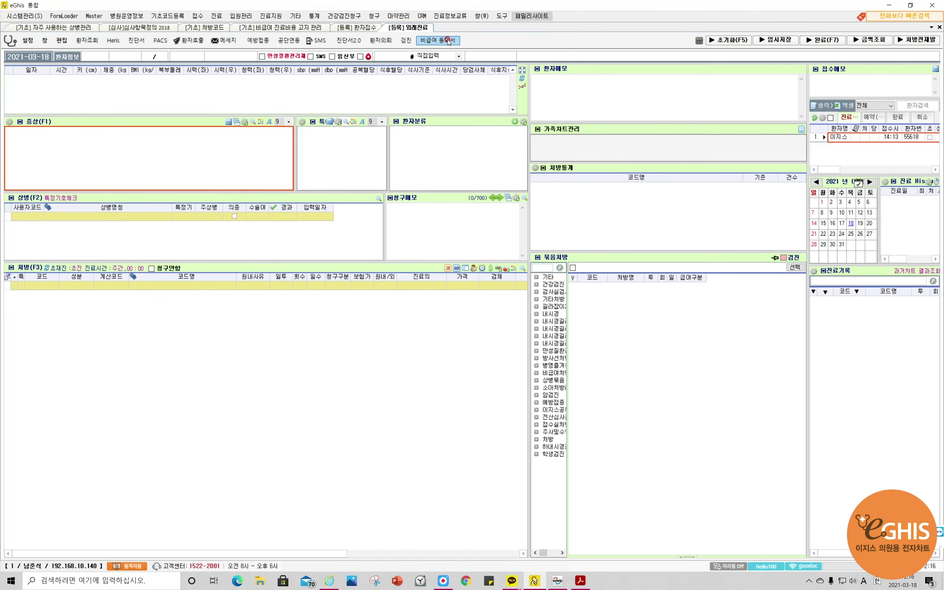
{"action": "left_click", "coordinate": [363, 321]}
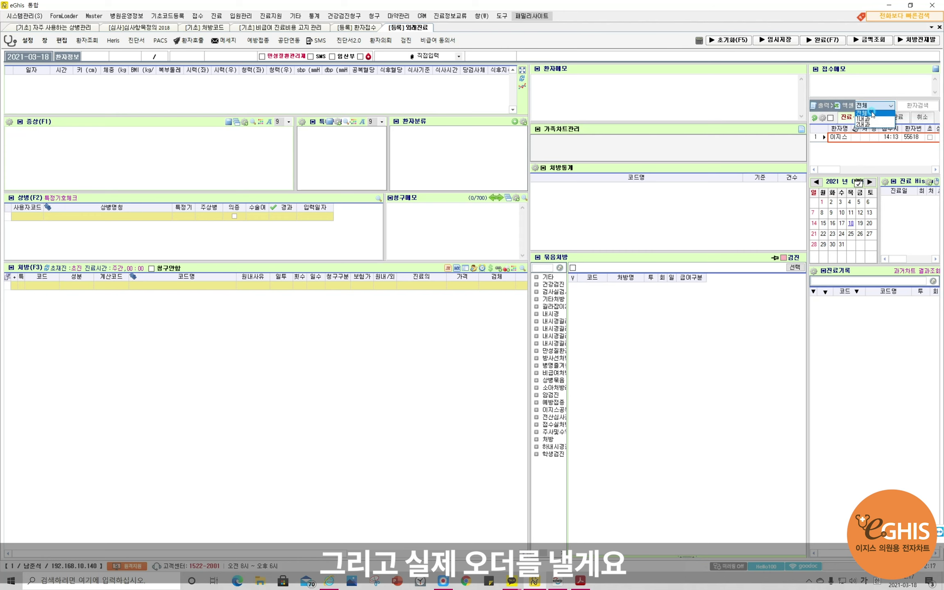
Load the waiting patient's chart and prescribe 오라팡정, searching the order codes for "오라"
{"action": "double_click", "coordinate": [842, 138]}
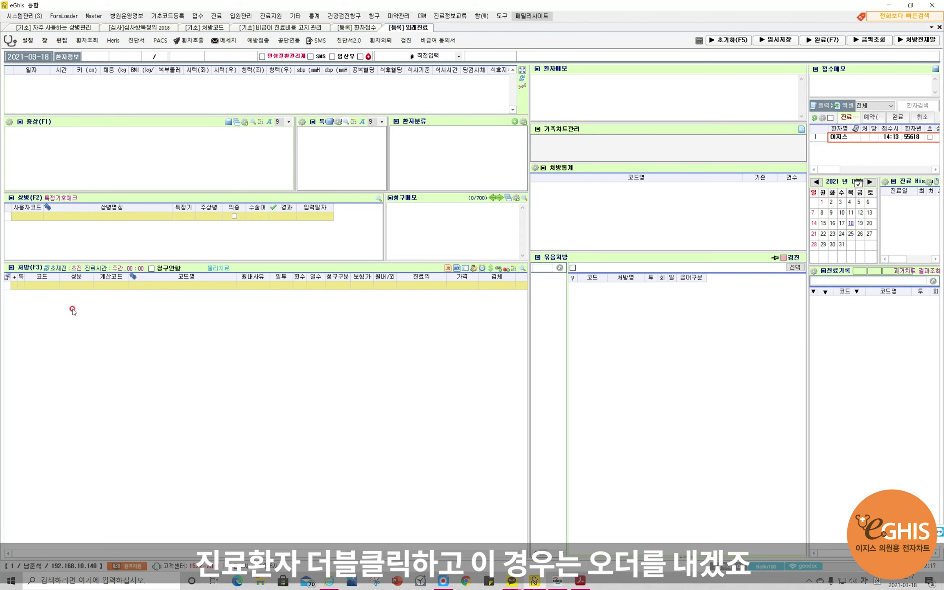
{"action": "left_click", "coordinate": [55, 294]}
{"action": "left_click", "coordinate": [45, 295]}
{"action": "left_click", "coordinate": [45, 294]}
{"action": "type", "text": "오"}
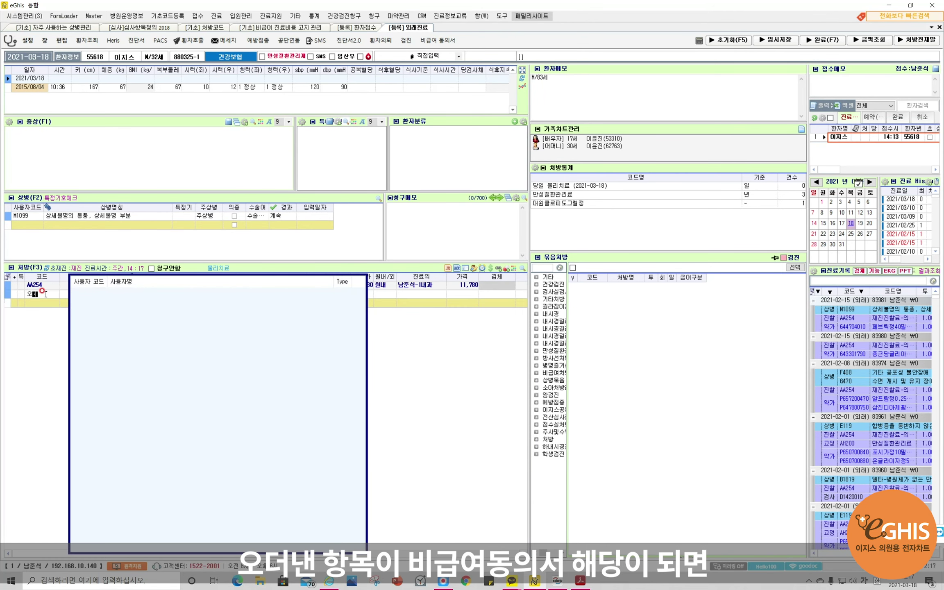
{"action": "type", "text": "라"}
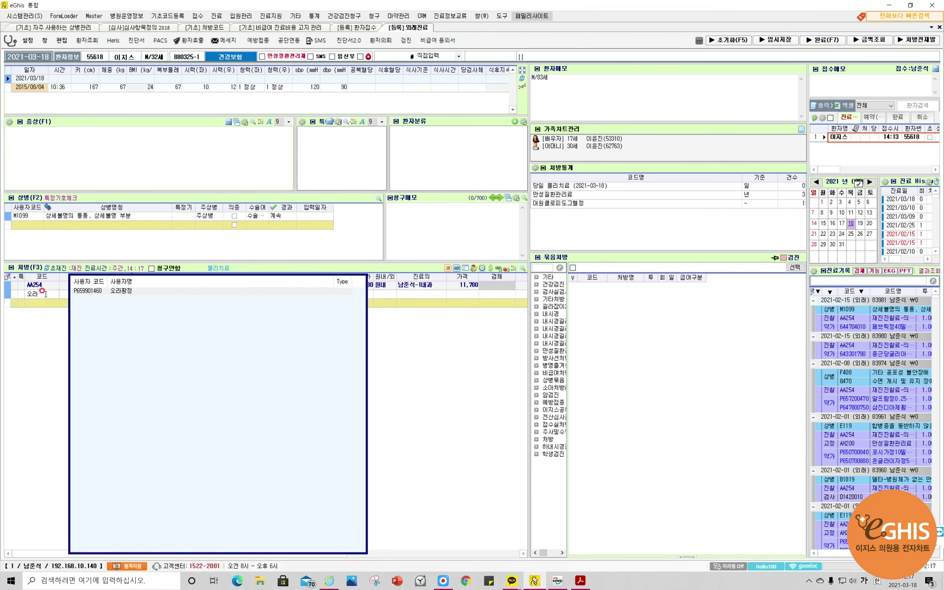
{"action": "key", "text": "Down"}
{"action": "key", "text": "Return"}
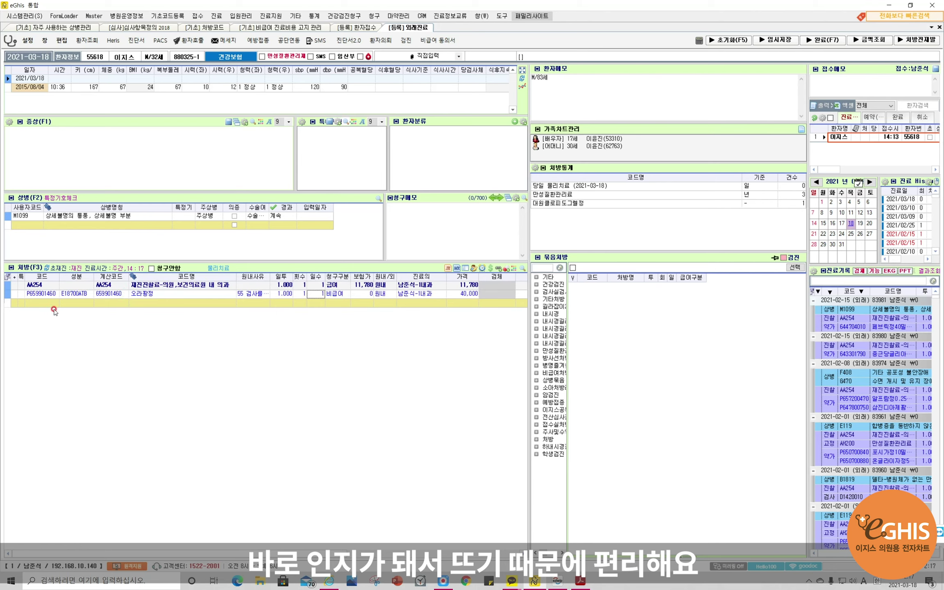
Add a Carotid Ultrasound order to the prescription, searching the order codes for "caro"
{"action": "left_click", "coordinate": [54, 309]}
{"action": "type", "text": "caro"}
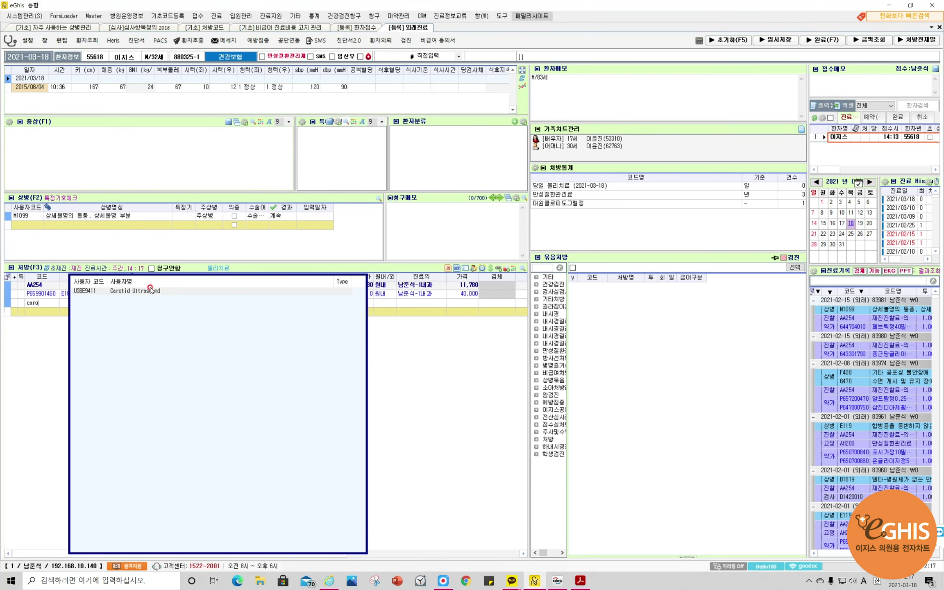
{"action": "double_click", "coordinate": [151, 292]}
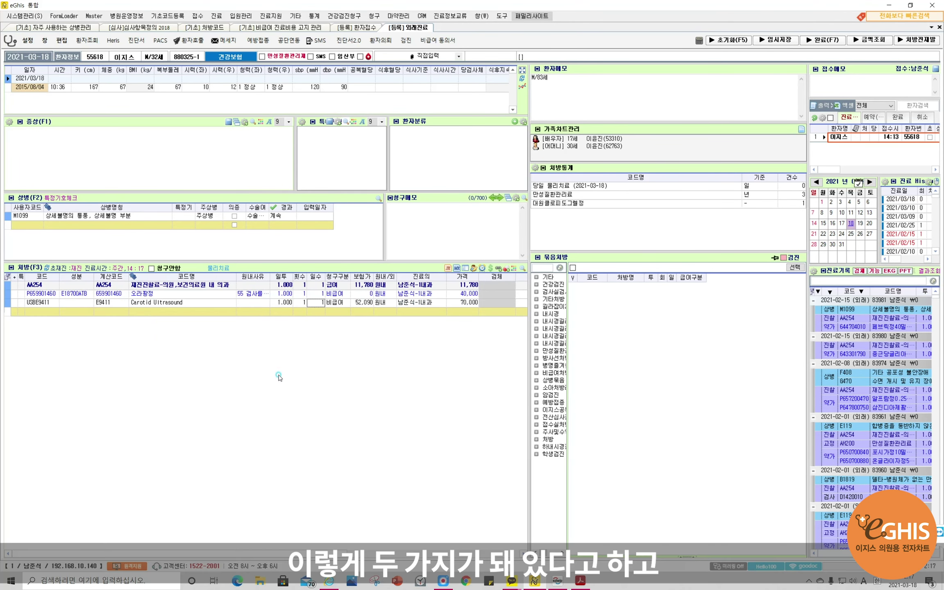
Open the 비급여 동의서 from the chart and add the 제증명수수료 item 진단서-일반
{"action": "left_click", "coordinate": [434, 41]}
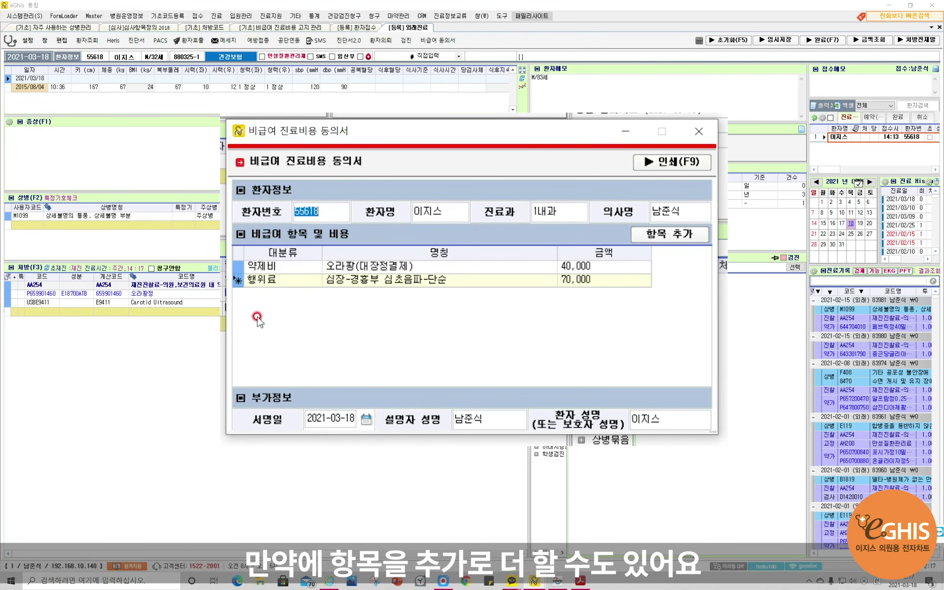
{"action": "left_click", "coordinate": [660, 240]}
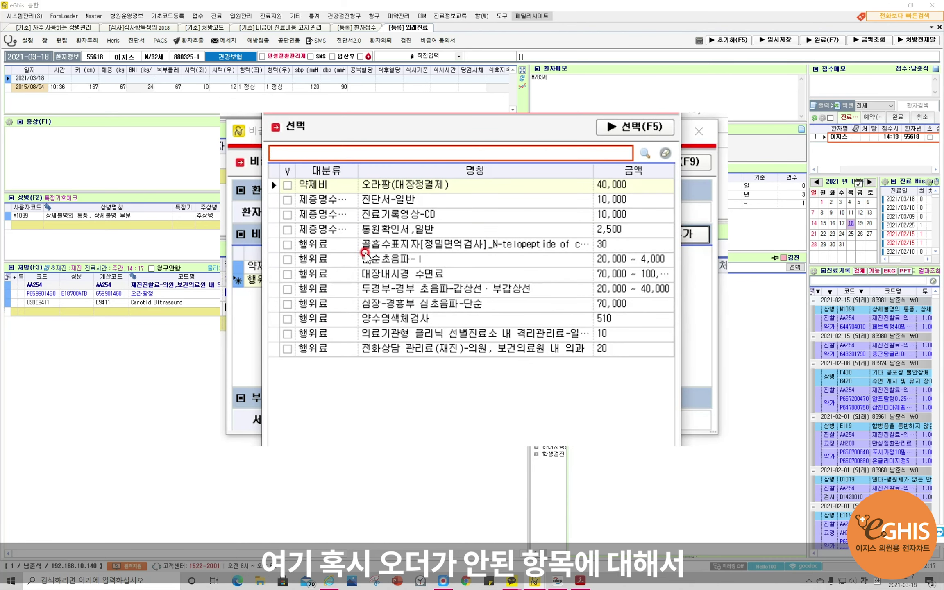
{"action": "left_click", "coordinate": [287, 200]}
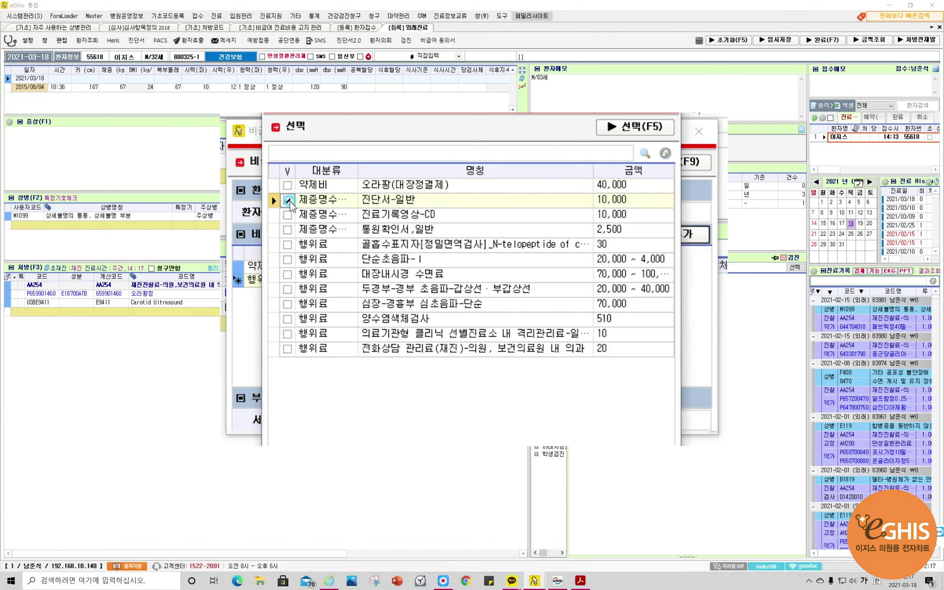
{"action": "left_click", "coordinate": [633, 128]}
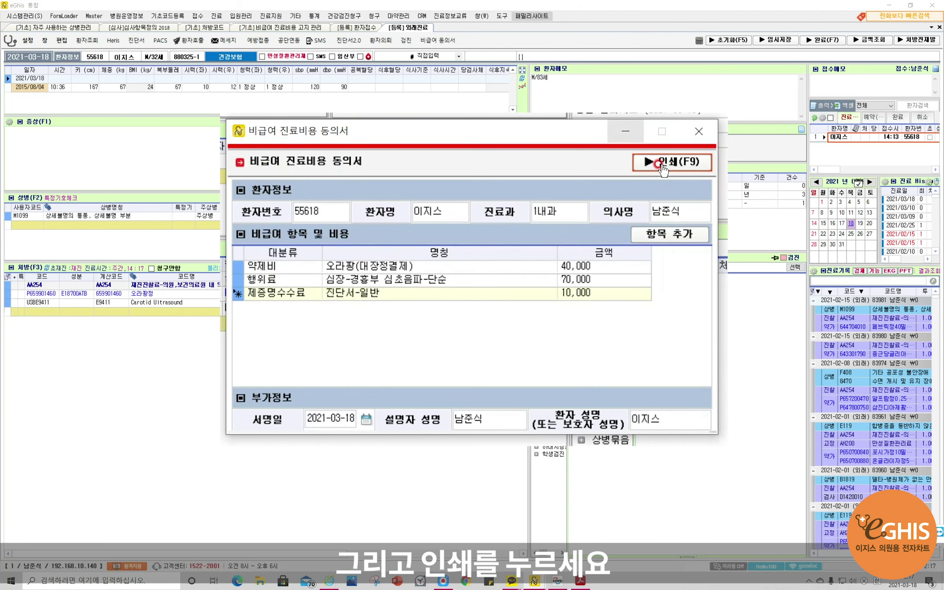
Print the extended consent form as 2.pdf and view it in Acrobat Reader
{"action": "left_click", "coordinate": [674, 164]}
{"action": "left_click", "coordinate": [529, 330]}
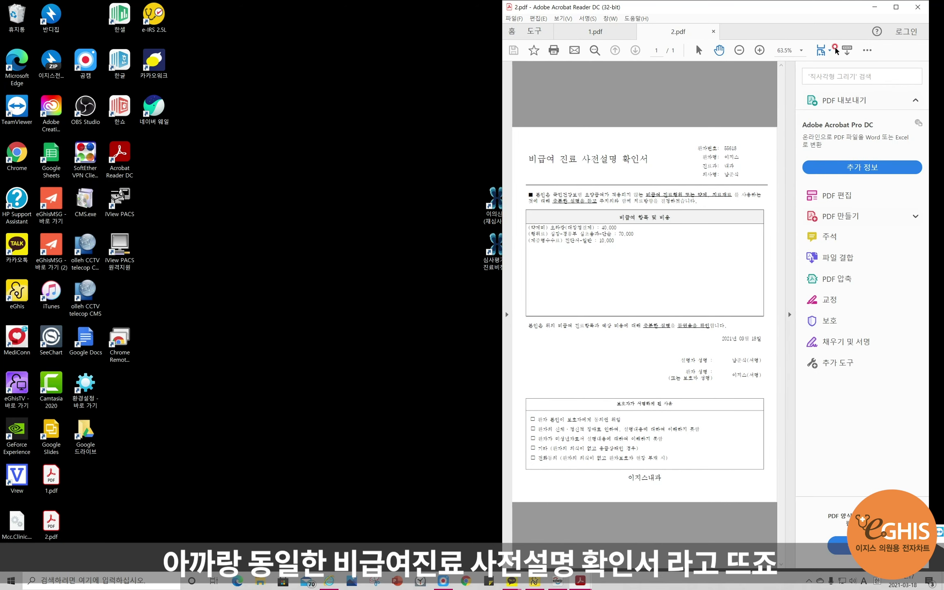
{"action": "left_click", "coordinate": [785, 320]}
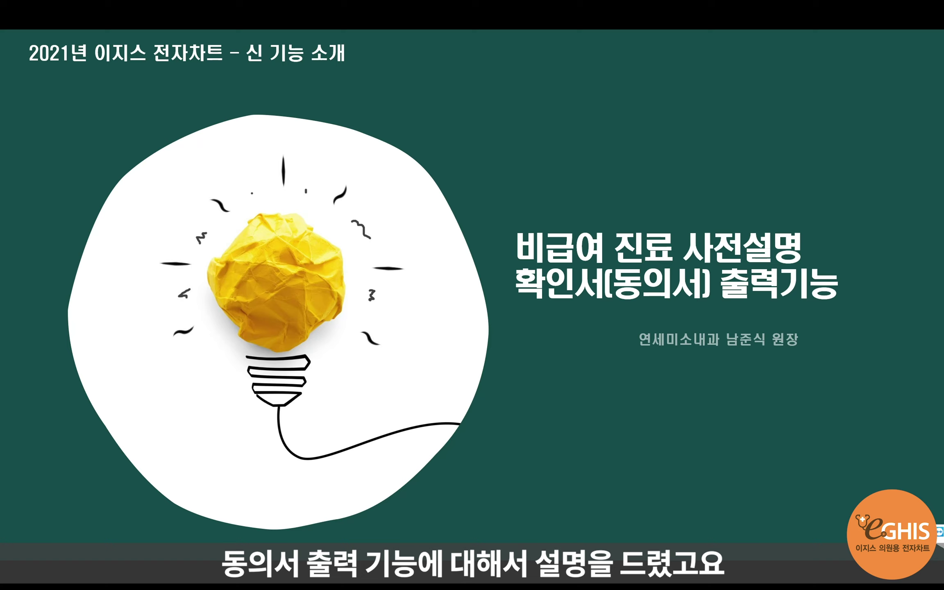
{"action": "left_click", "coordinate": [189, 362]}
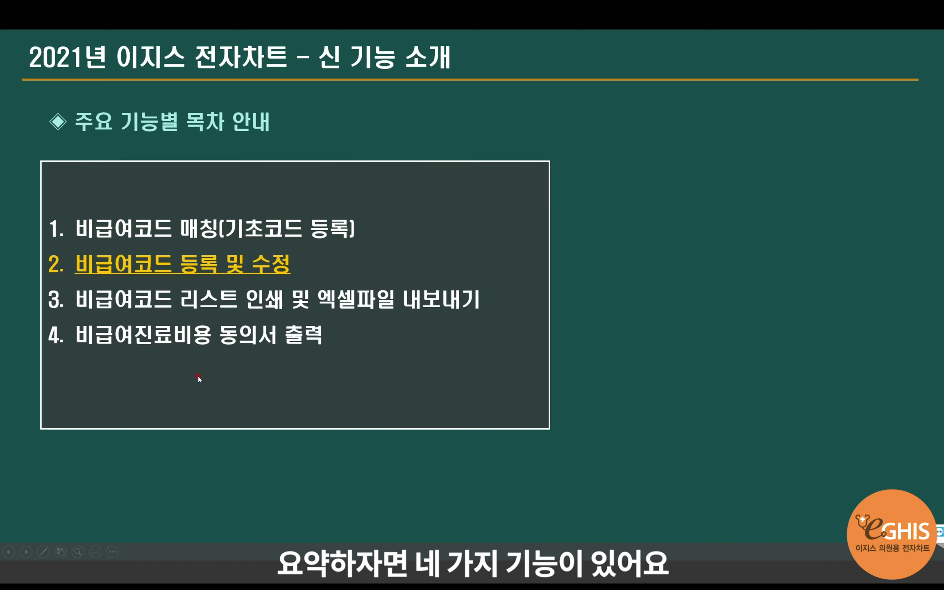
{"action": "left_click", "coordinate": [142, 252]}
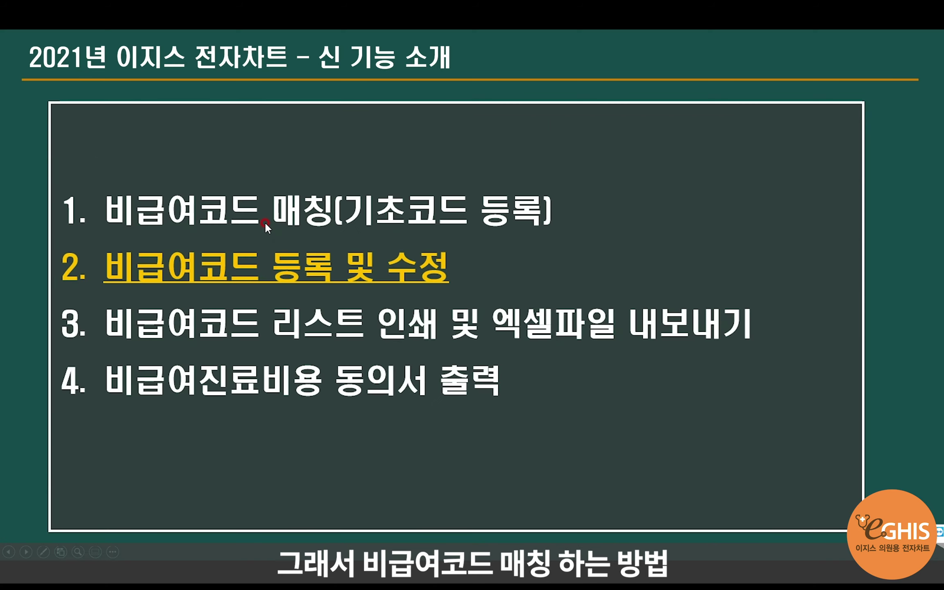